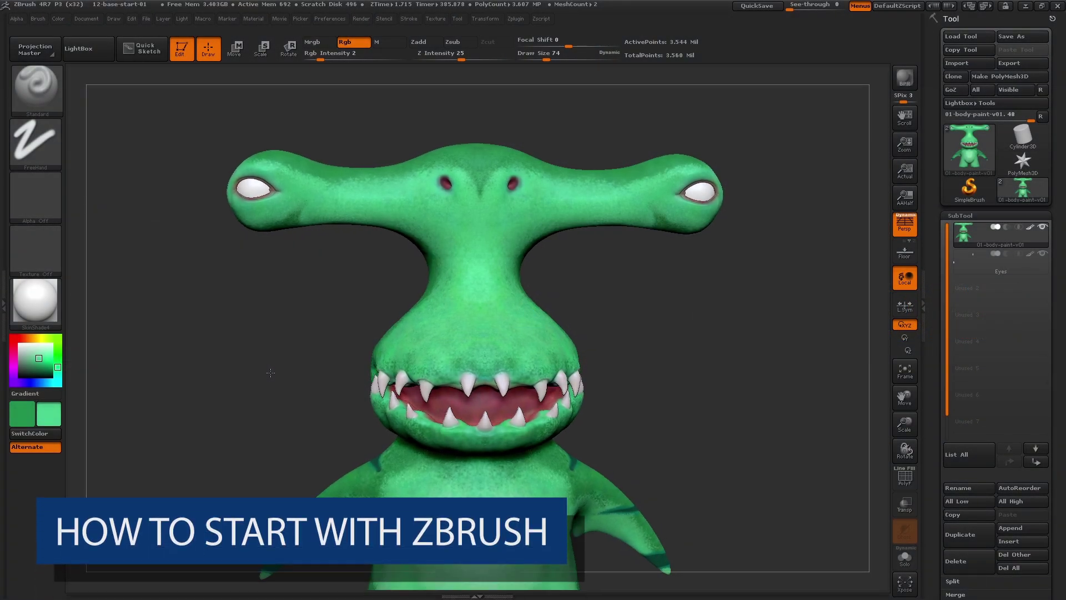
- Turn the shark to a three-quarter view, pick yellow and set Draw Size to 11
mouse_move(270, 372)
mouse_down()
mouse_move(304, 357)
mouse_move(302, 324)
mouse_up()
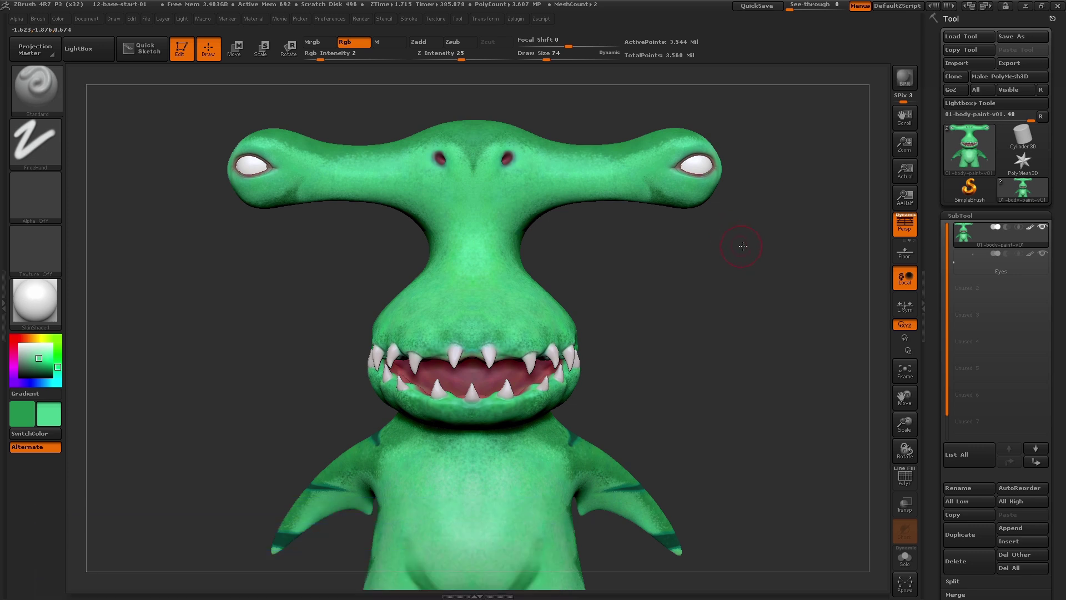
mouse_move(739, 243)
mouse_down()
mouse_move(768, 248)
mouse_move(729, 200)
mouse_move(740, 246)
mouse_up()
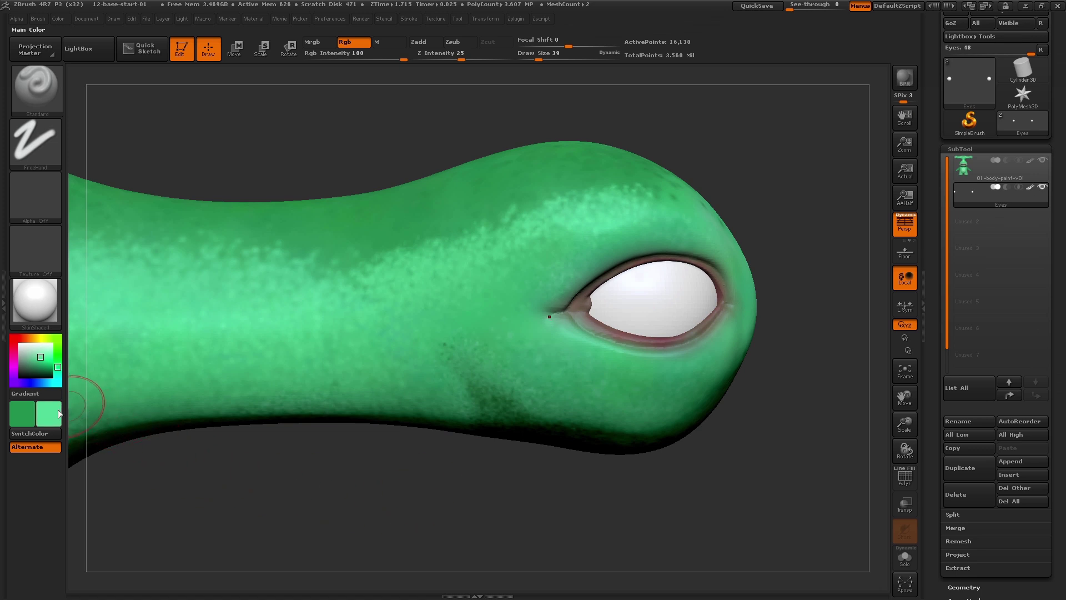
key(c)
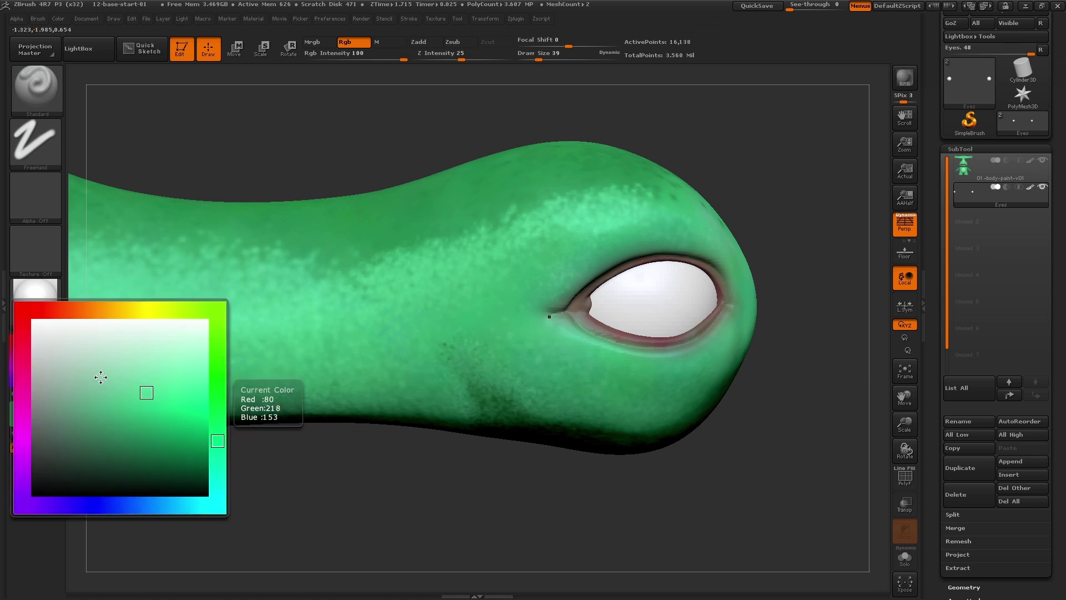
click(126, 311)
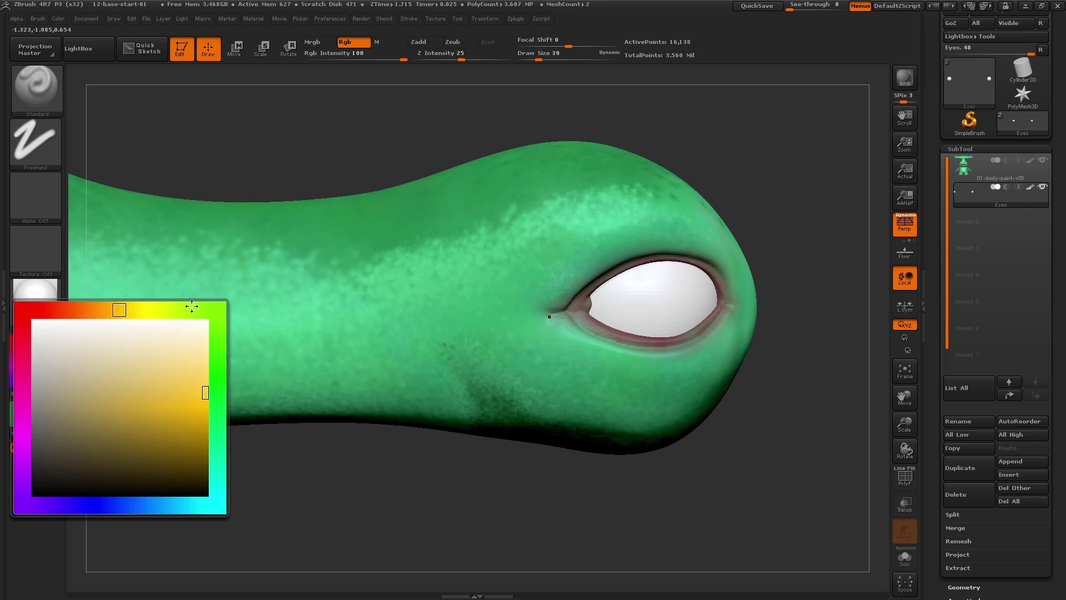
text(s11)
key(Return)
- Paint a trial yellow iris on the eye, then undo it
click(655, 299)
mouse_move(658, 304)
ctrl+right_down()
mouse_move(772, 328)
mouse_move(624, 280)
ctrl+right_up()
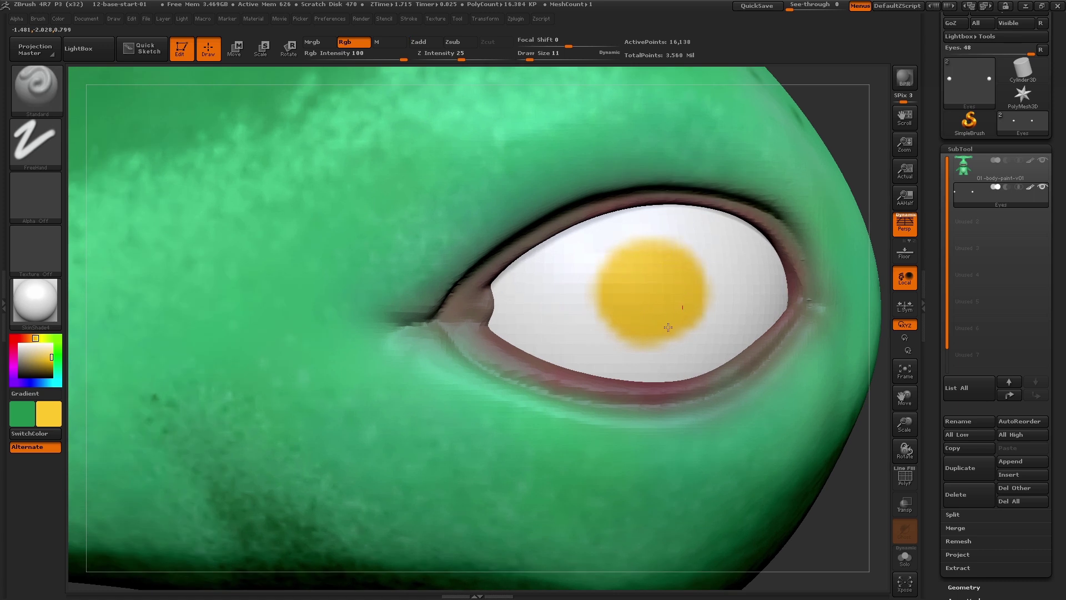
key(ctrl)
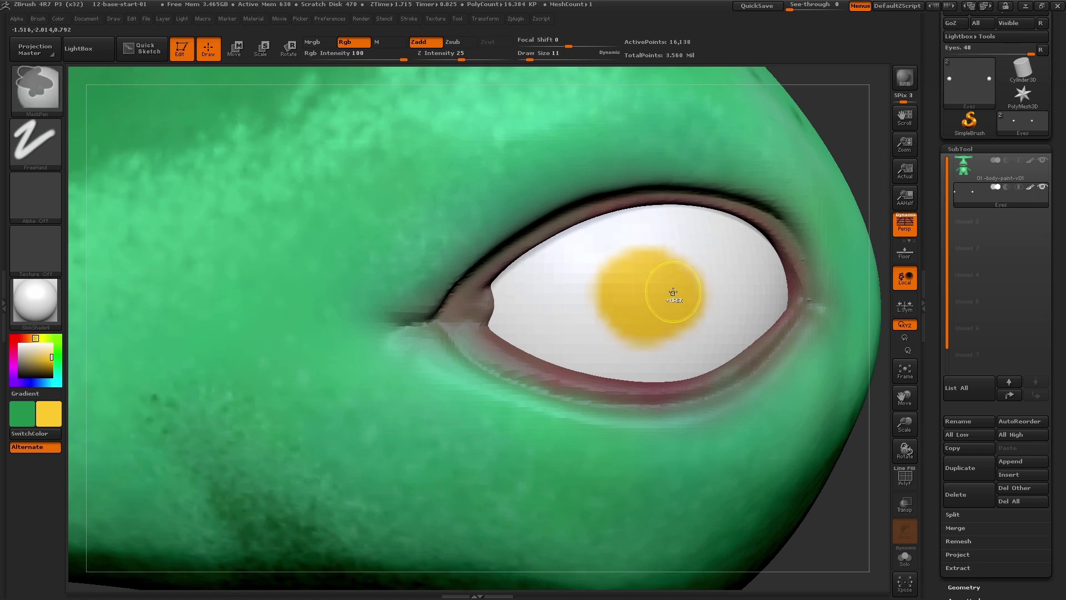
key(ctrl+z)
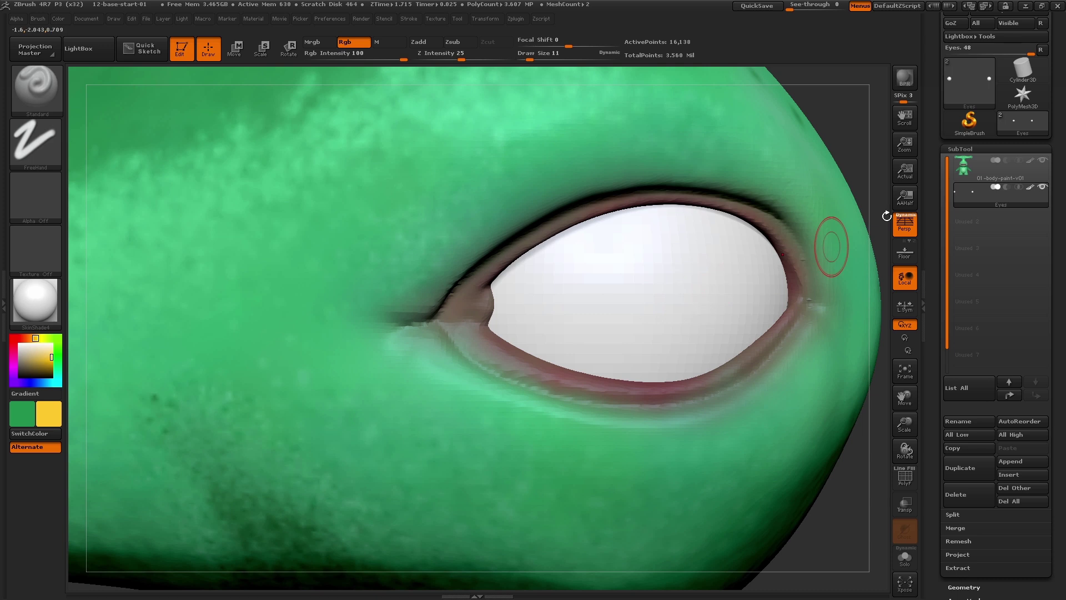
- Expand the Geometry settings and remesh the eye with DynaMesh
click(961, 149)
click(965, 162)
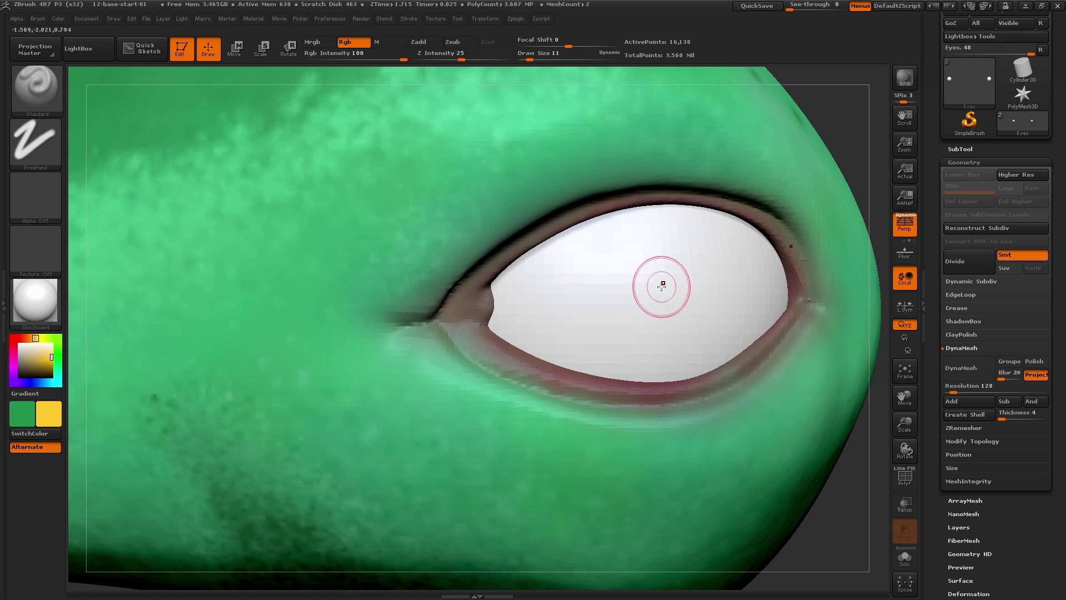
click(973, 372)
- Paint a test yellow blob on the eye and undo it
key(s)
mouse_move(658, 293)
mouse_down()
mouse_move(686, 293)
mouse_move(673, 288)
mouse_up()
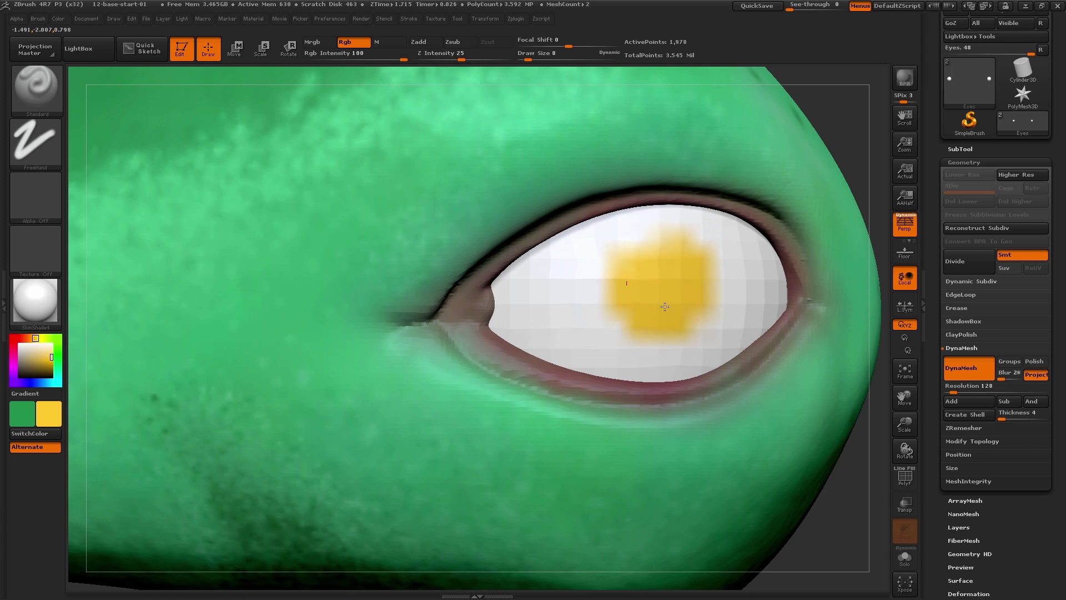
key(ctrl)
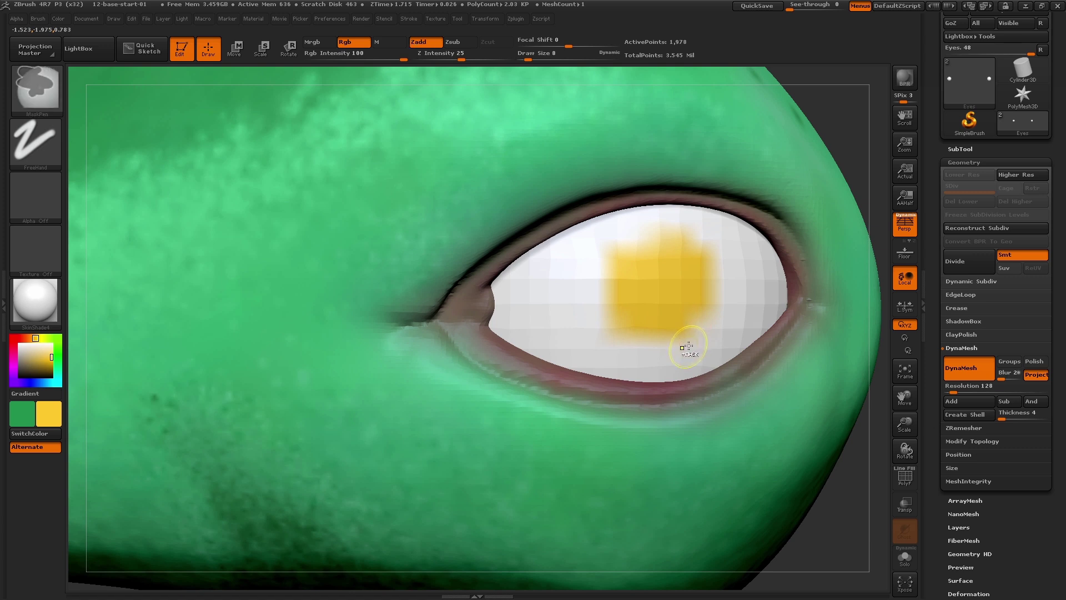
key(ctrl+z)
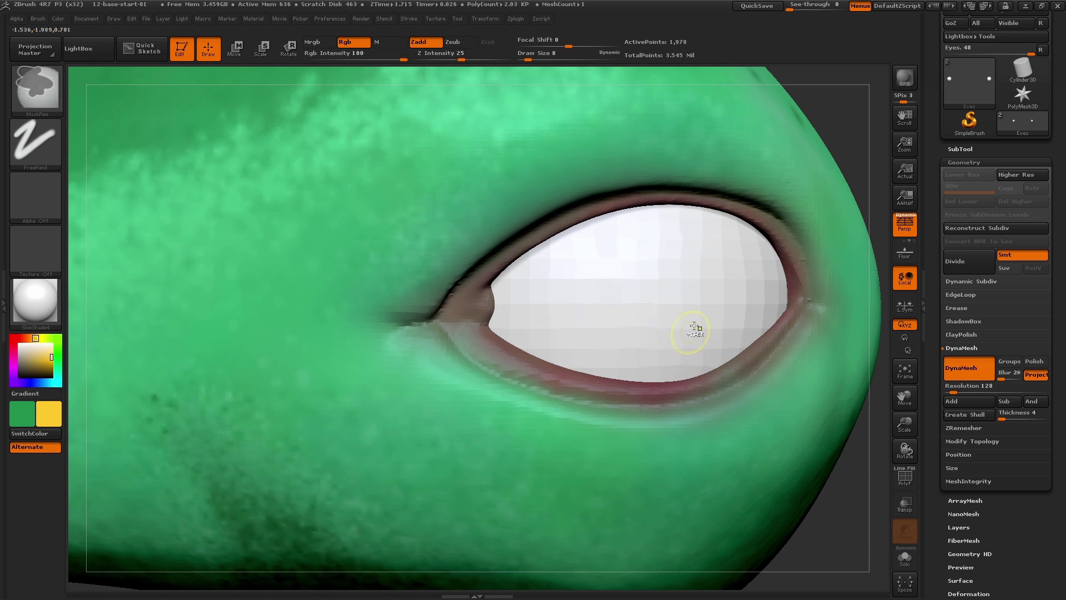
- Set DynaMesh Resolution to 544 and show the PolyF wireframe on the eye
click(958, 388)
text(544)
click(905, 476)
drag(824, 491, 829, 455)
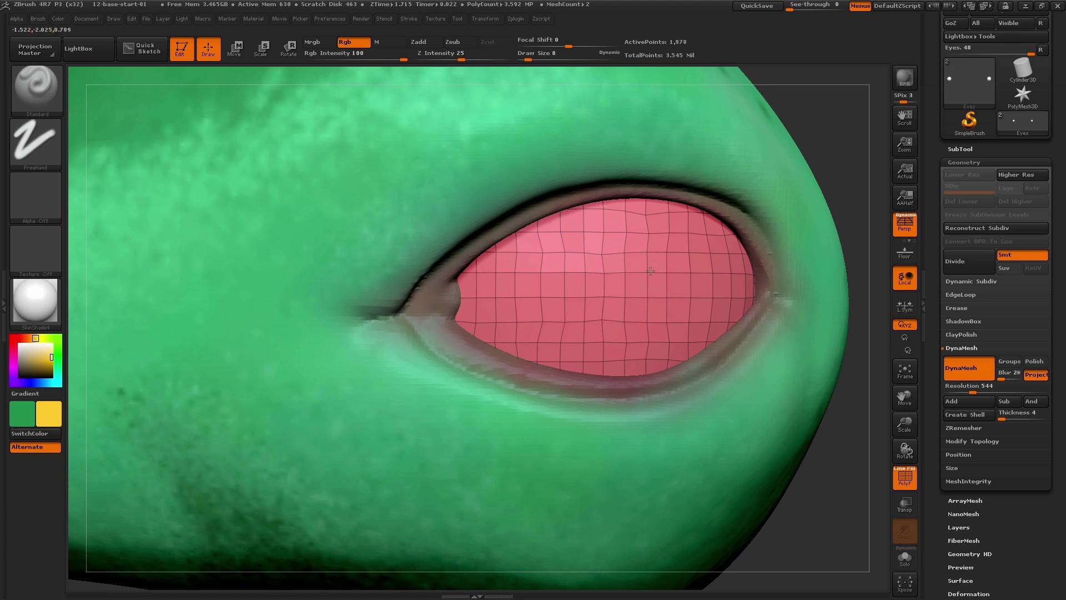
- Sculpt additively over the eye surface and subdivide the eyeball mesh
mouse_move(646, 282)
mouse_down()
mouse_move(657, 274)
mouse_move(642, 275)
mouse_up()
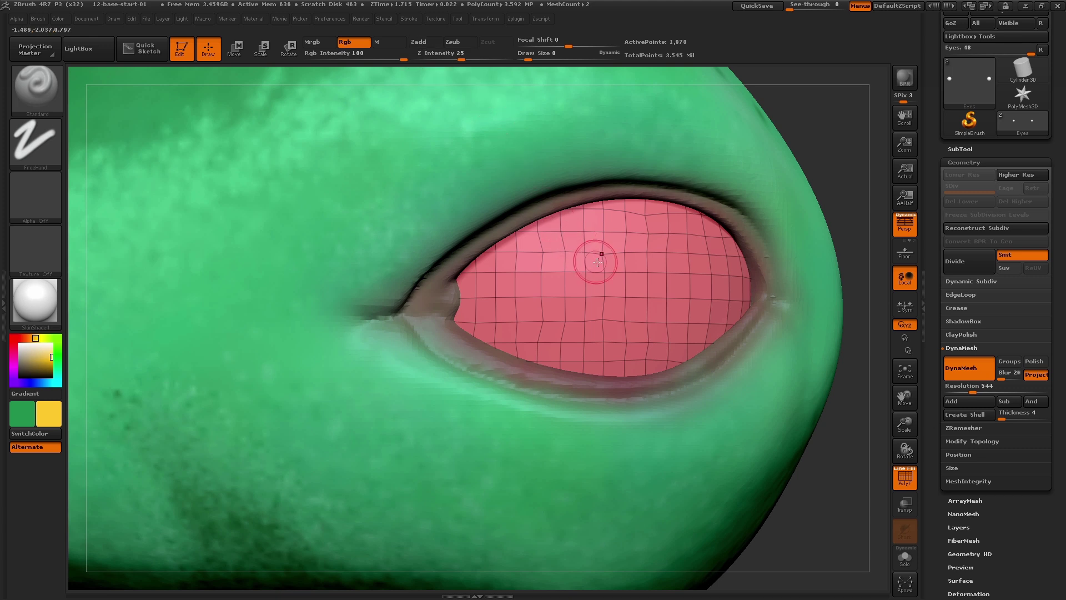
mouse_move(639, 260)
right_down()
mouse_move(655, 264)
mouse_move(642, 253)
right_up()
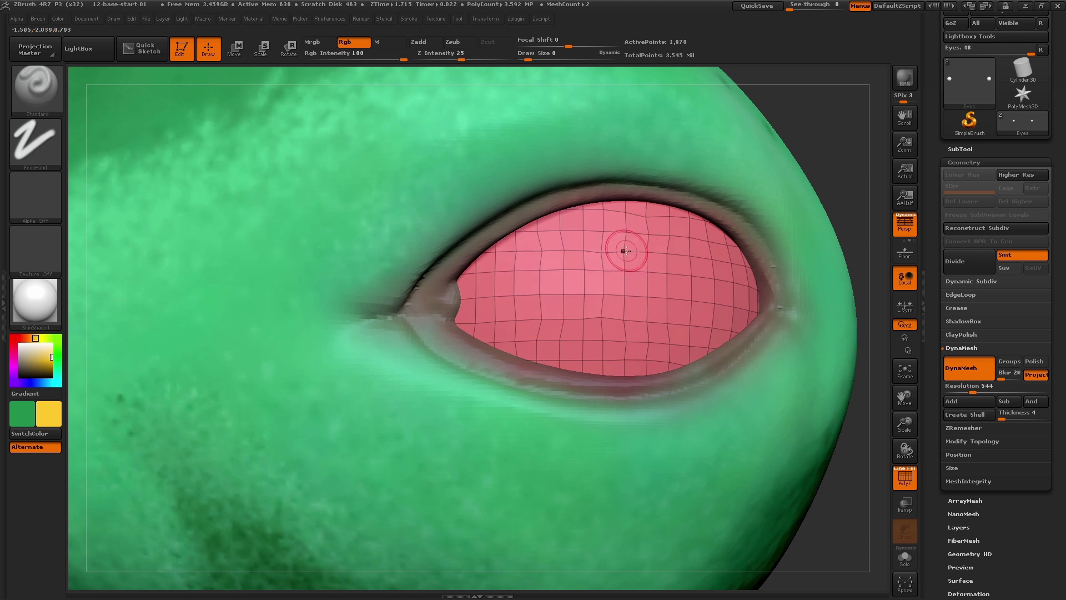
key(shift)
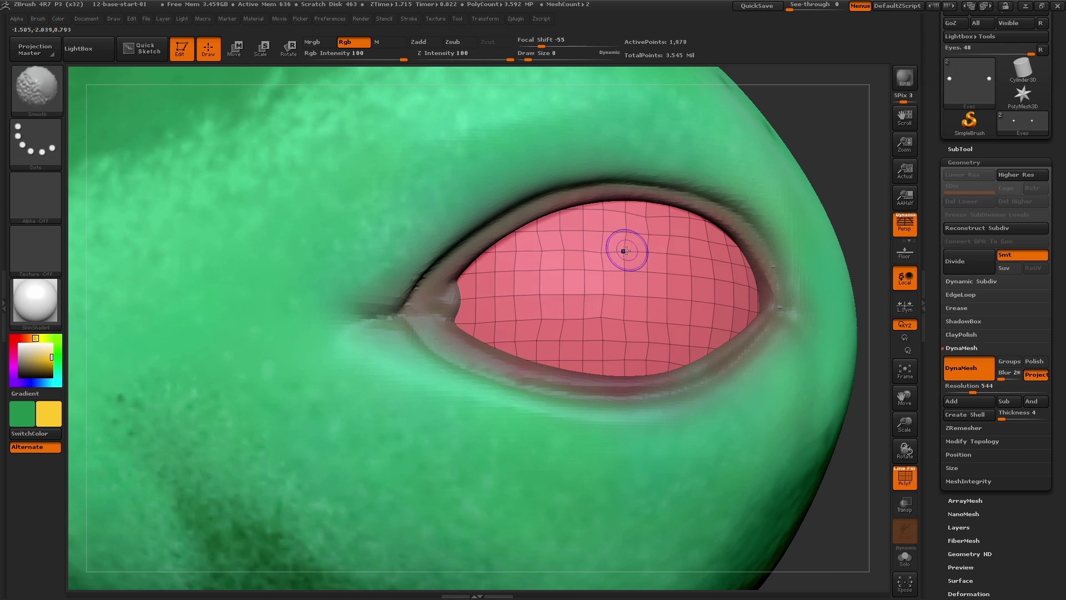
click(422, 50)
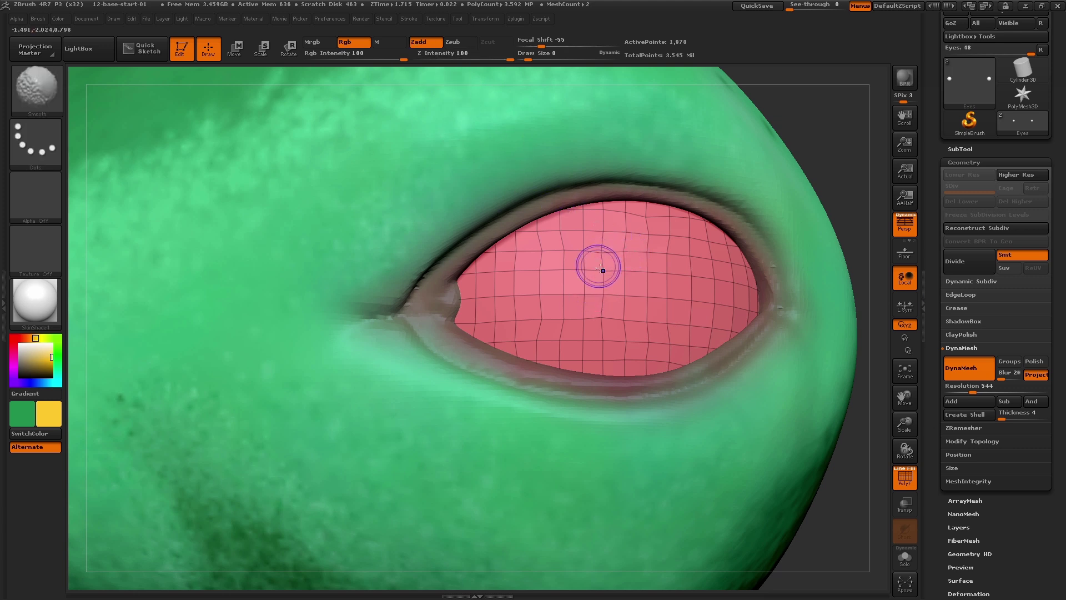
mouse_move(602, 270)
mouse_down()
mouse_move(637, 330)
mouse_move(516, 333)
mouse_up()
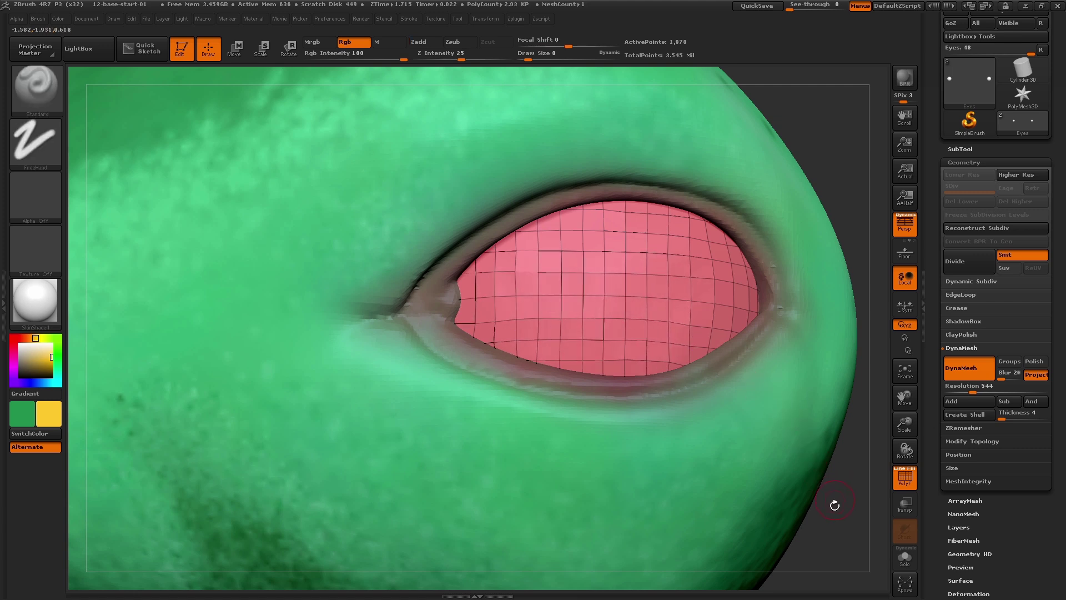
key(ctrl)
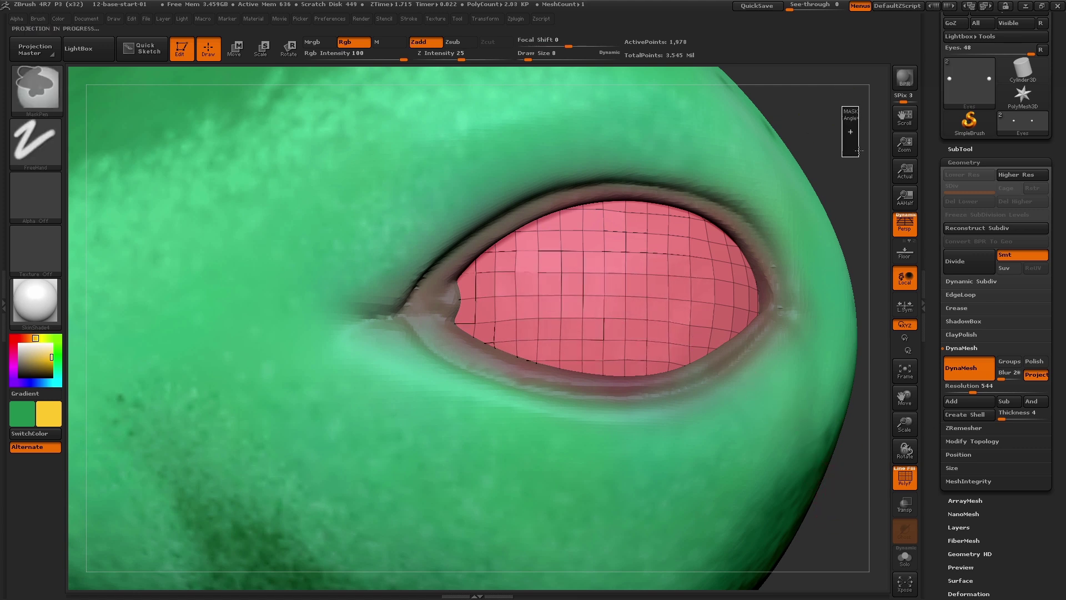
key(ctrl+d)
key(ctrl+d)
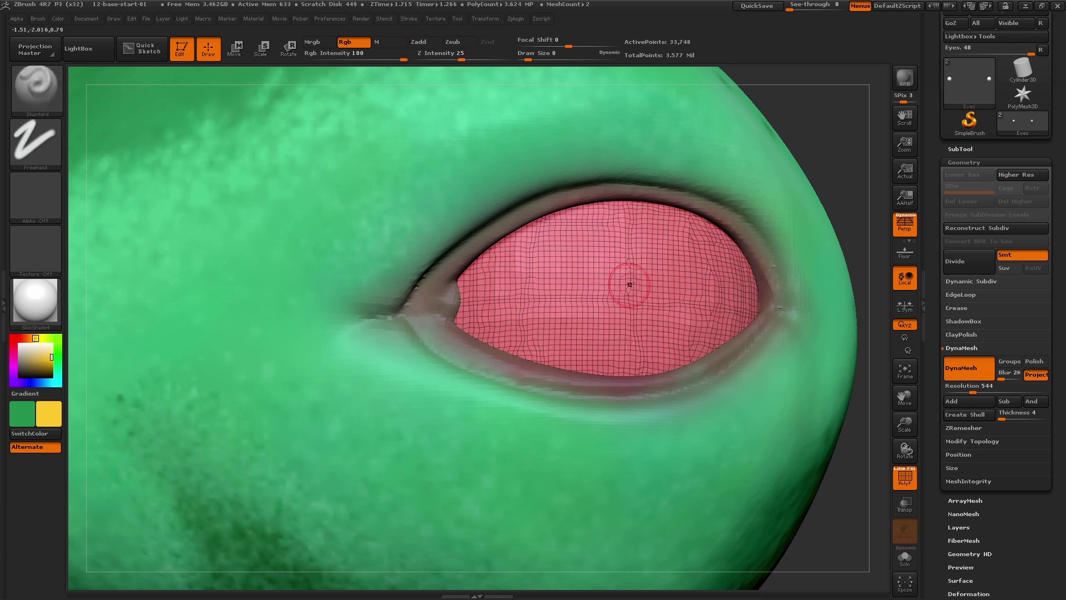
- Hide the wireframe, resize the brush, and undo a stray yellow stroke
key(shift+f)
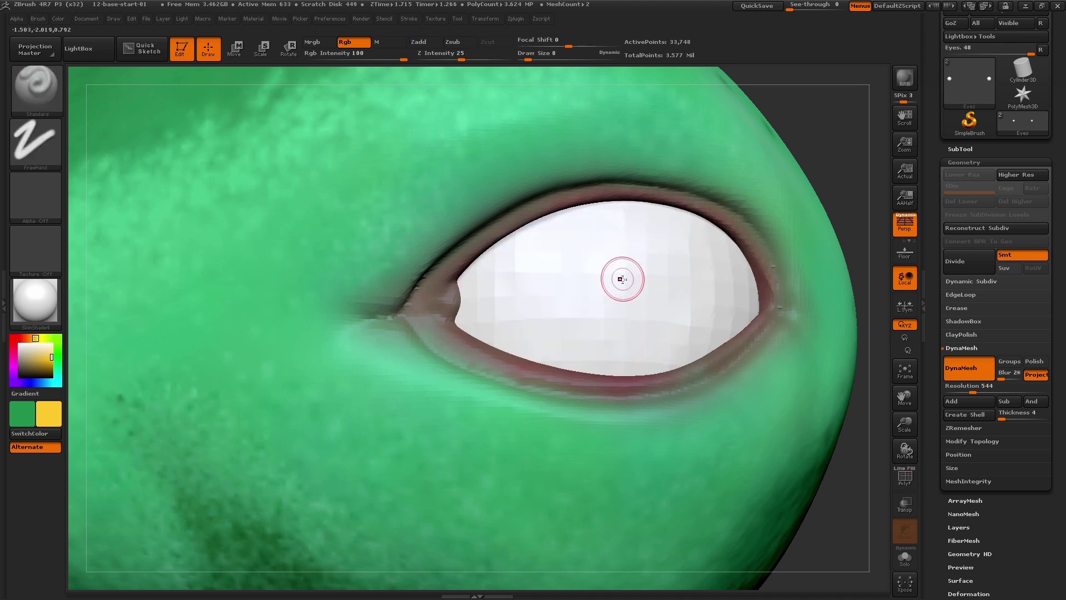
key(bracketright)
key(bracketleft)
key(bracketleft)
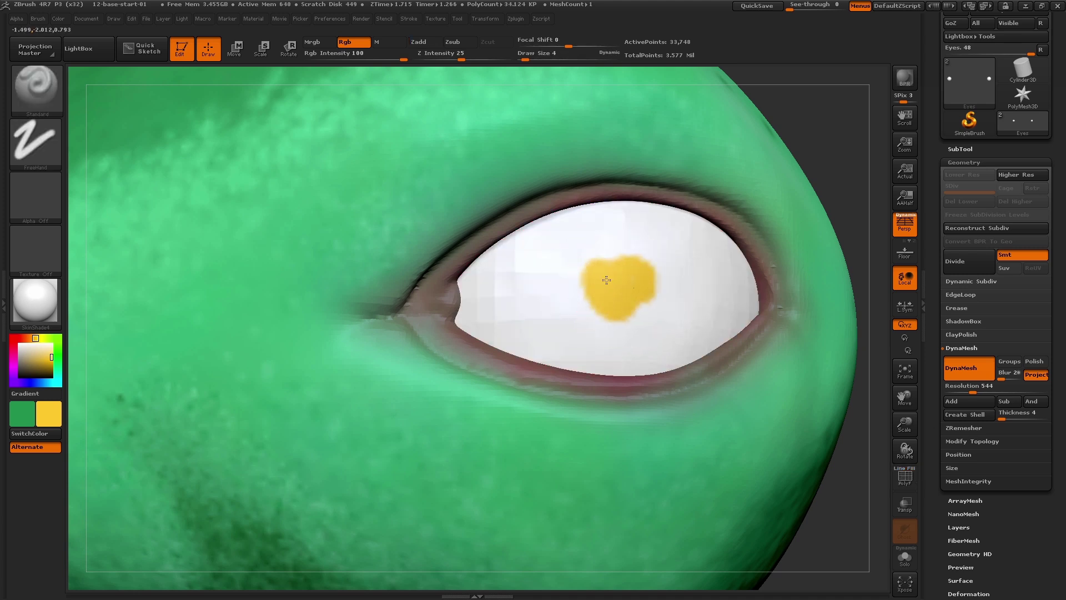
key(ctrl+z)
key(ctrl+z)
key(shift+f)
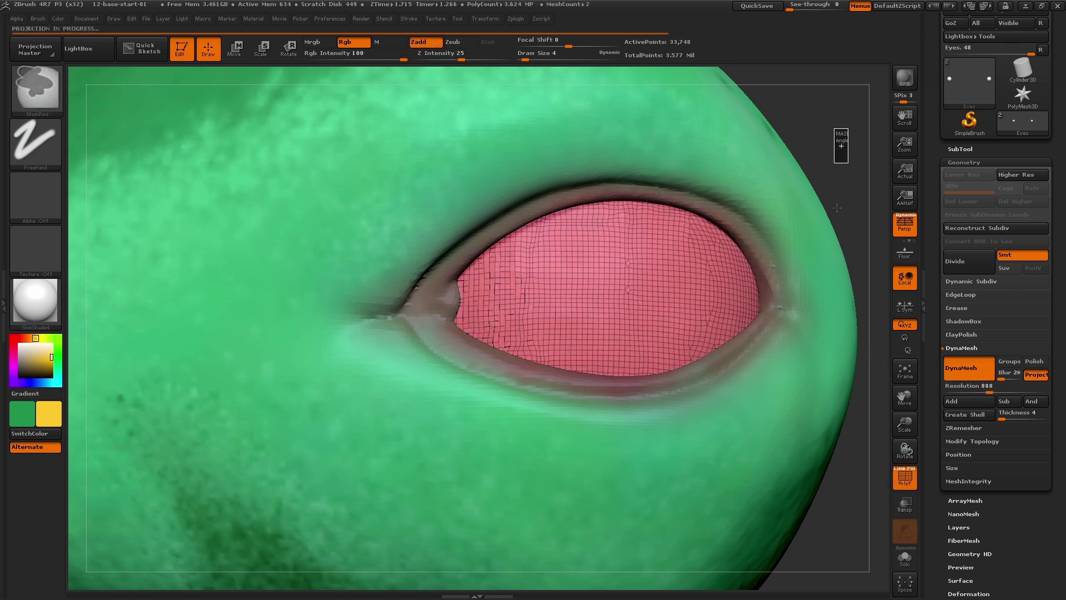
- Smooth the eye surface and paint a round yellow iris on it
key(s)
drag(600, 287, 617, 286)
key(shift+f)
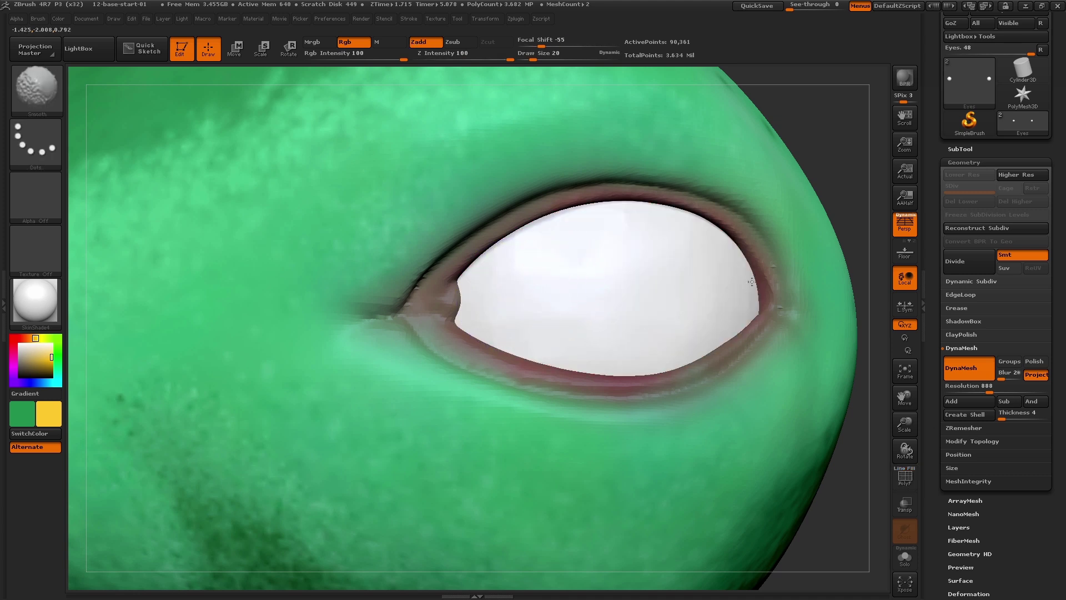
key(s)
drag(616, 266, 606, 288)
key(bracketright)
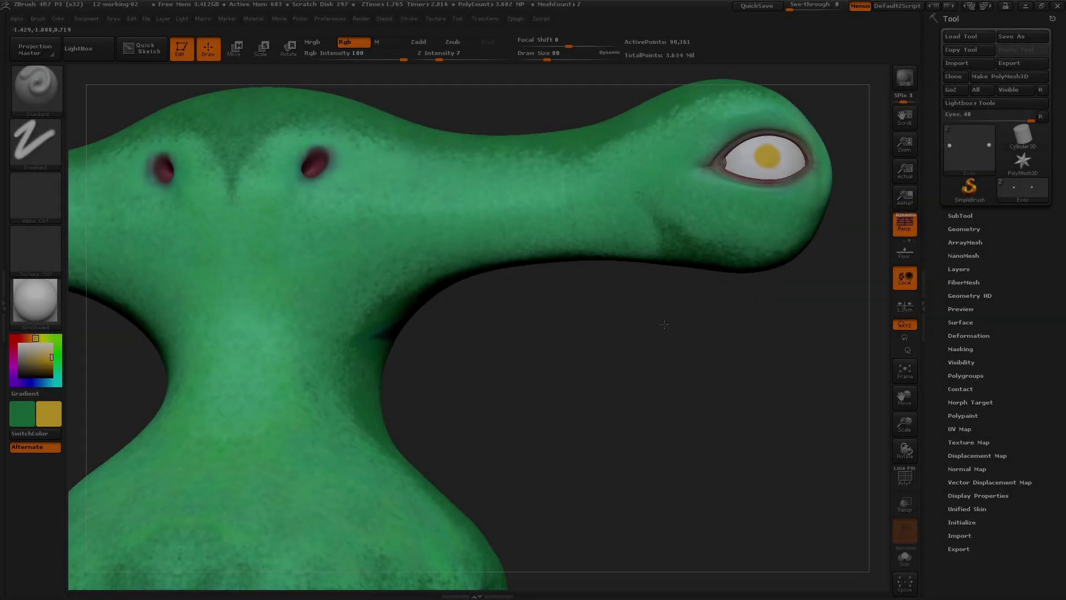
- Pan the shark head into view and reduce the brush size
alt+drag(664, 324, 572, 457)
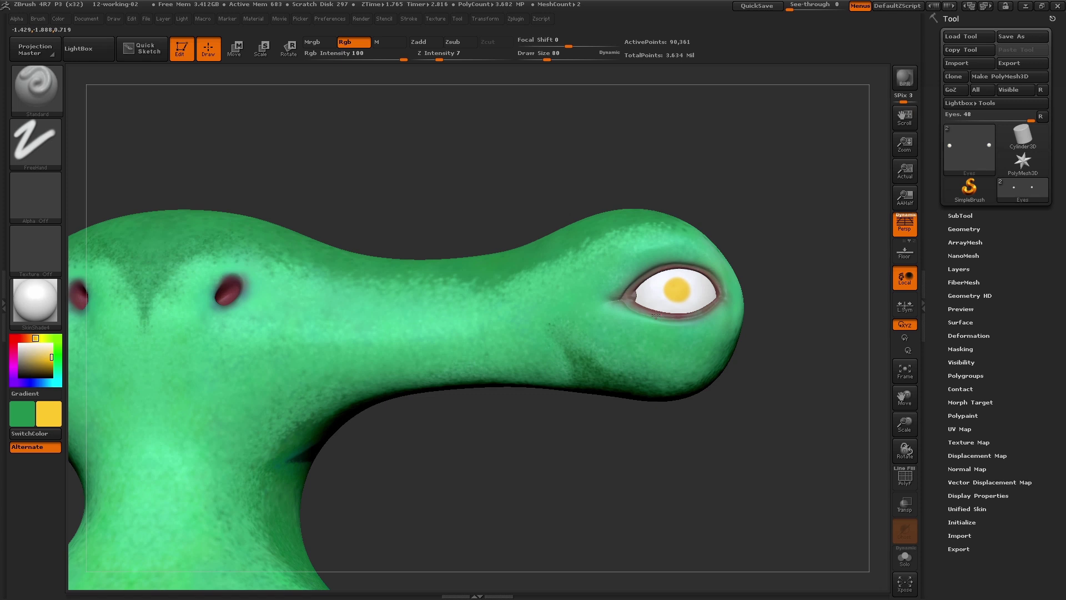
key(s)
drag(691, 334, 656, 333)
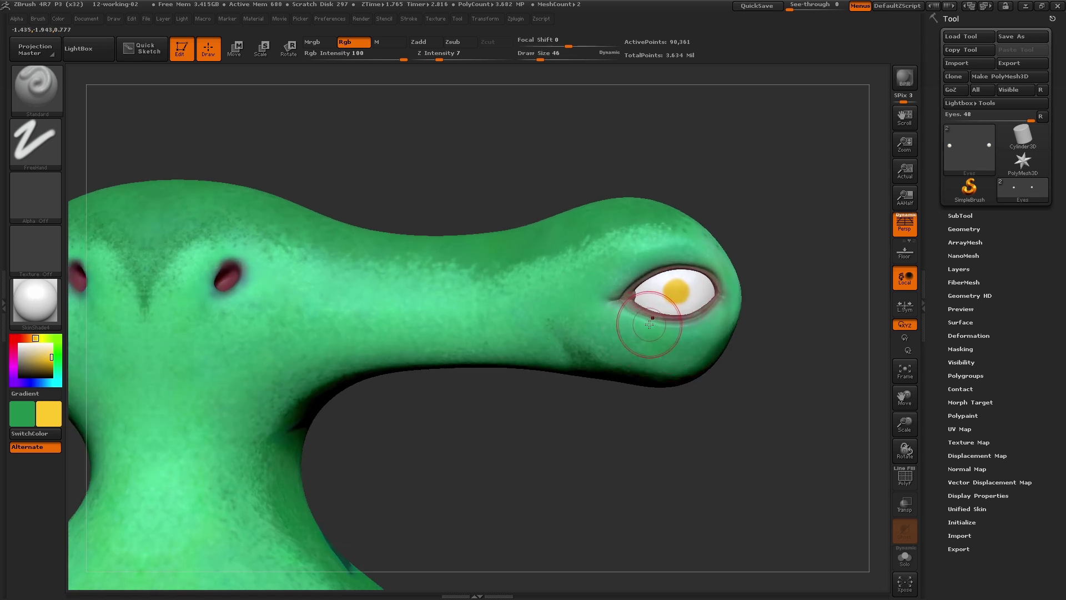
right_drag(656, 321, 556, 308)
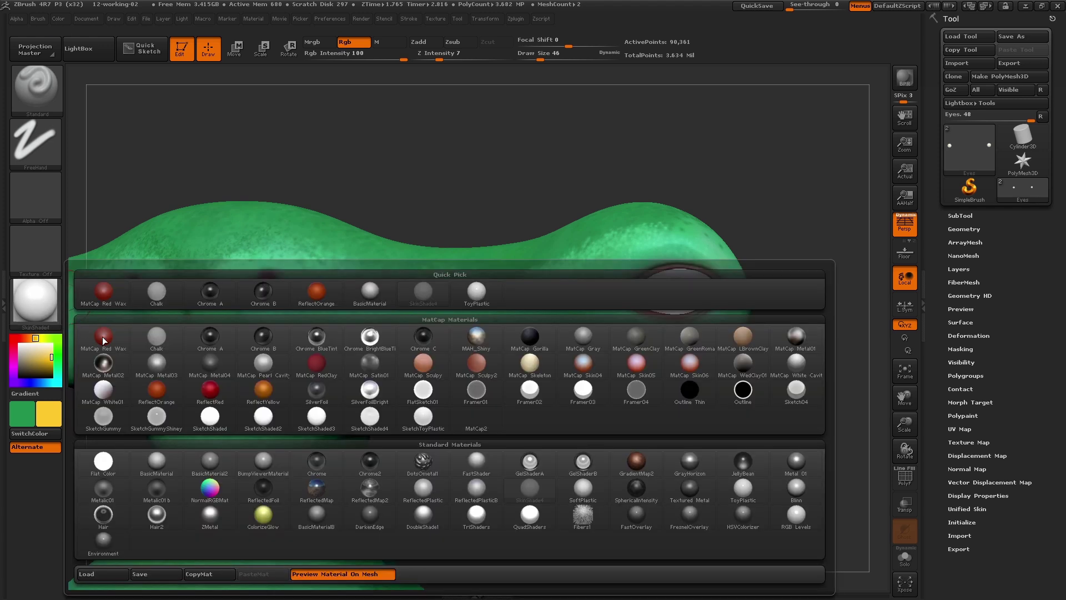
- Apply the ToyPlastic material to the model and expand the SubTool list
click(35, 302)
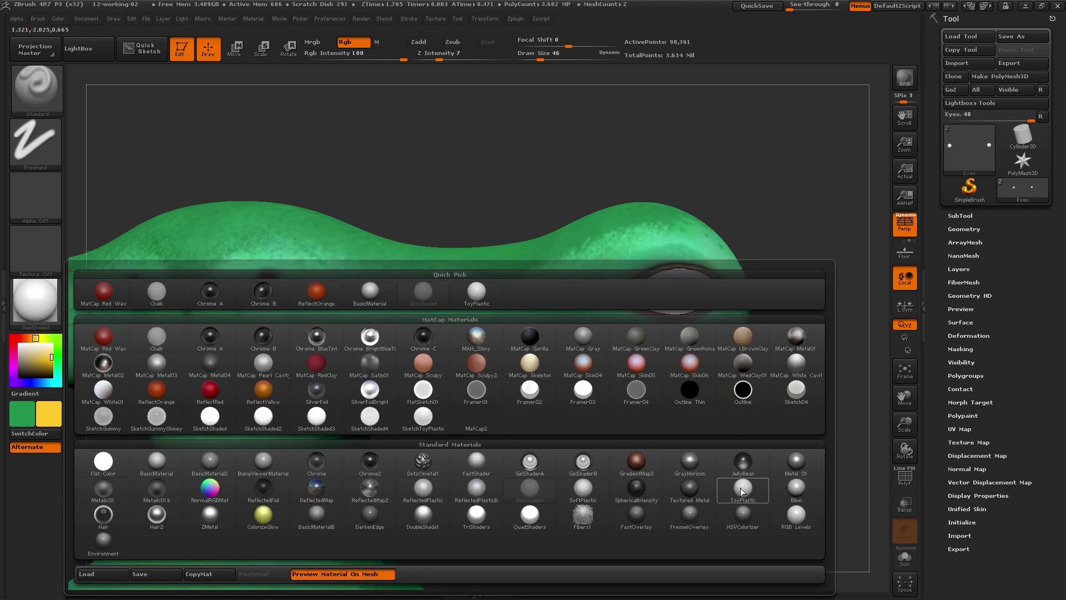
mouse_move(744, 489)
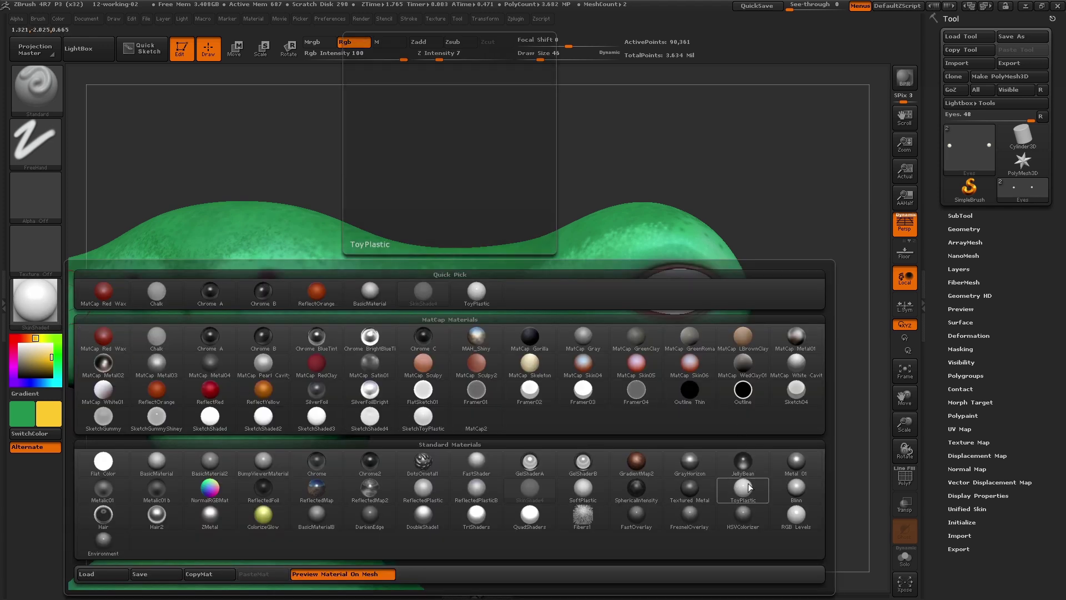
click(743, 487)
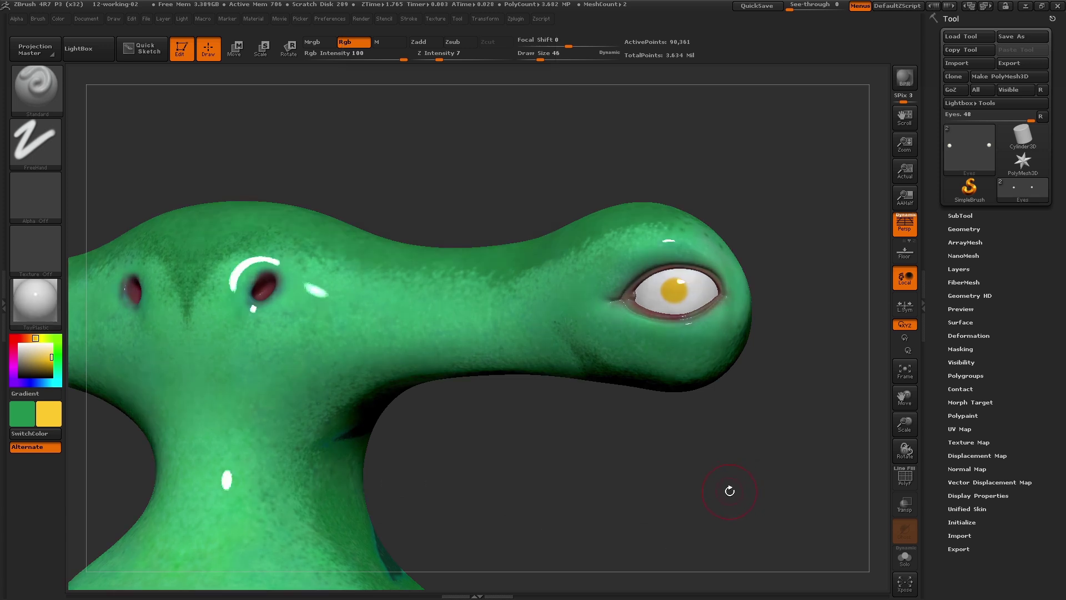
drag(726, 493, 738, 480)
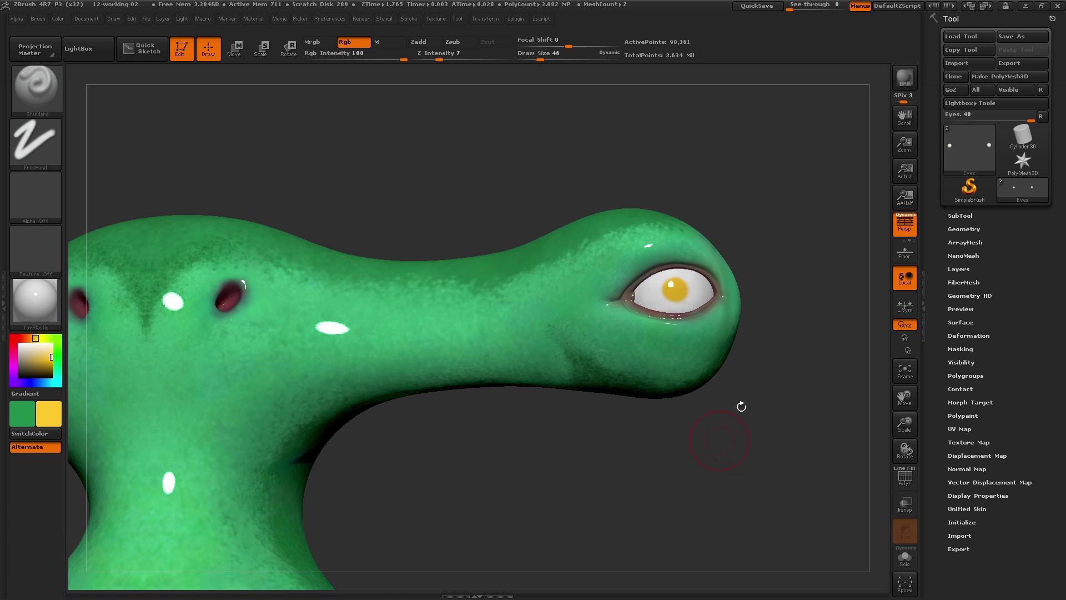
click(961, 216)
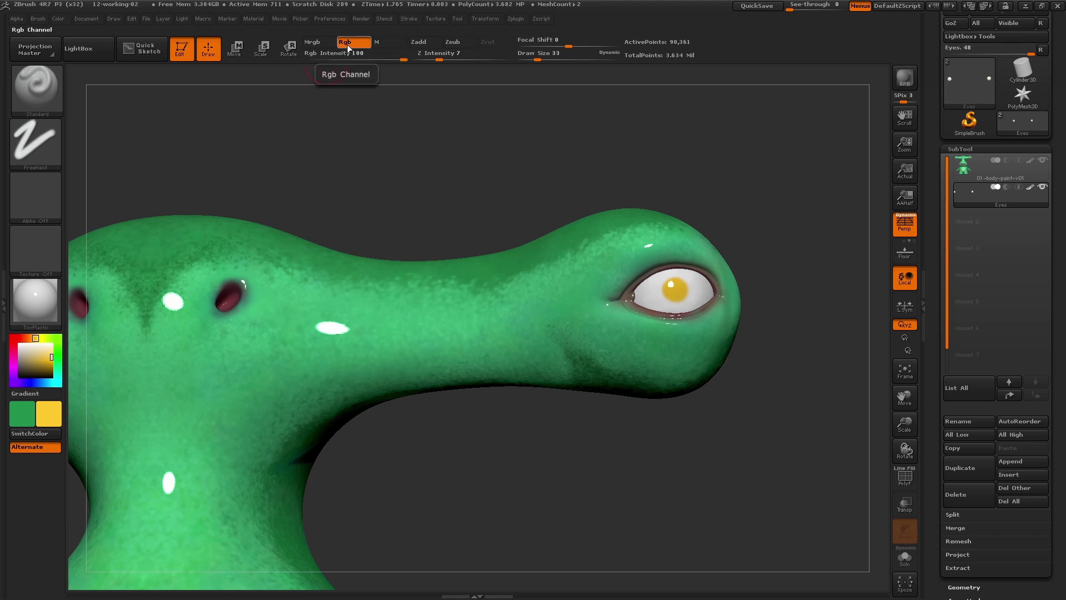
- Cycle through Mrgb, M and Rgb paint modes, ending on M only, and orbit the model
click(321, 42)
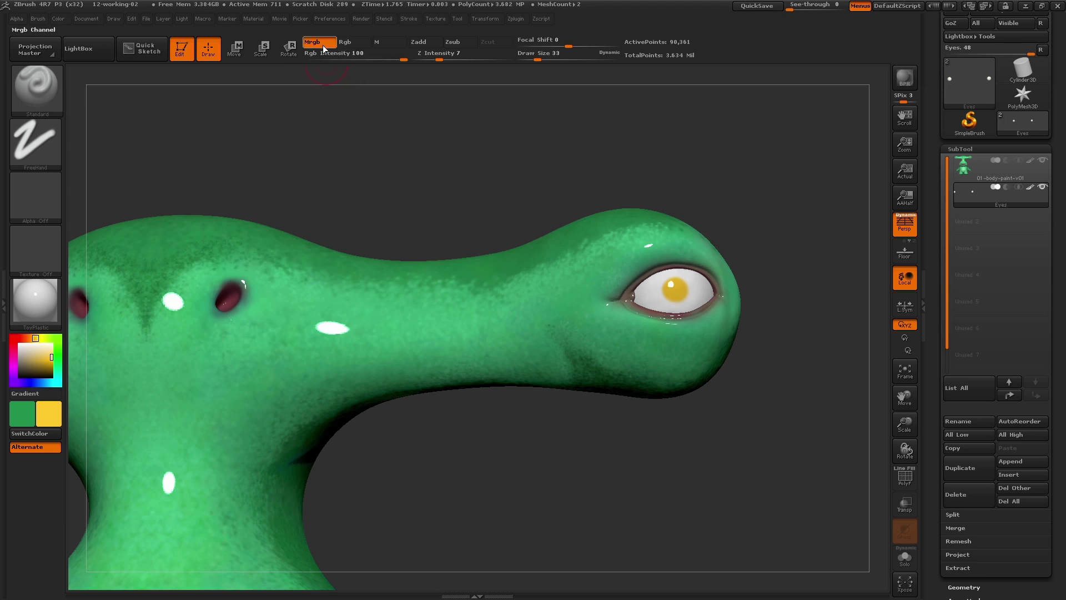
click(380, 43)
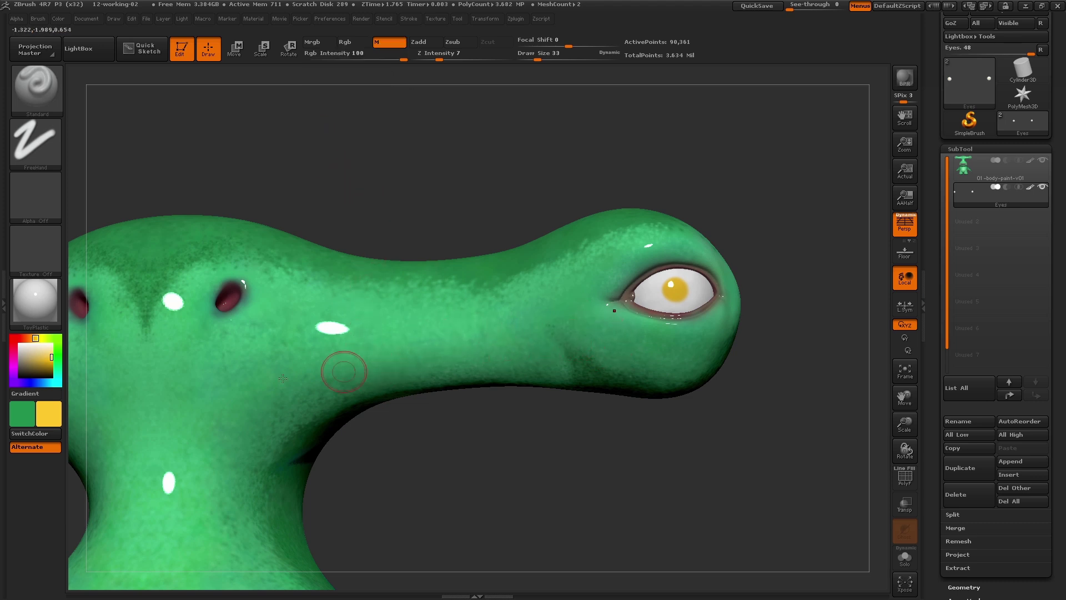
click(351, 42)
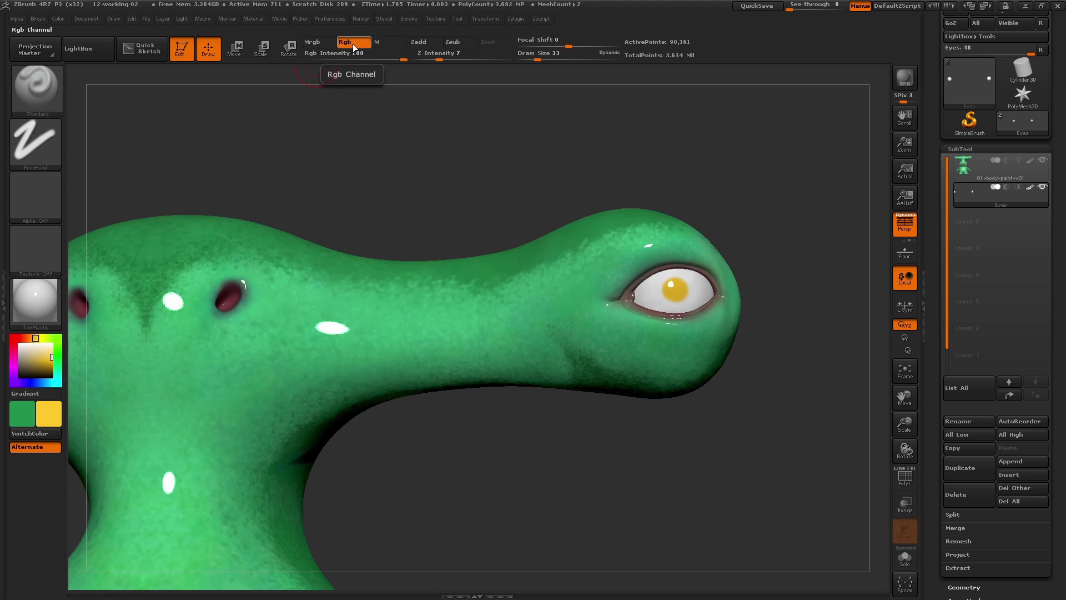
click(382, 42)
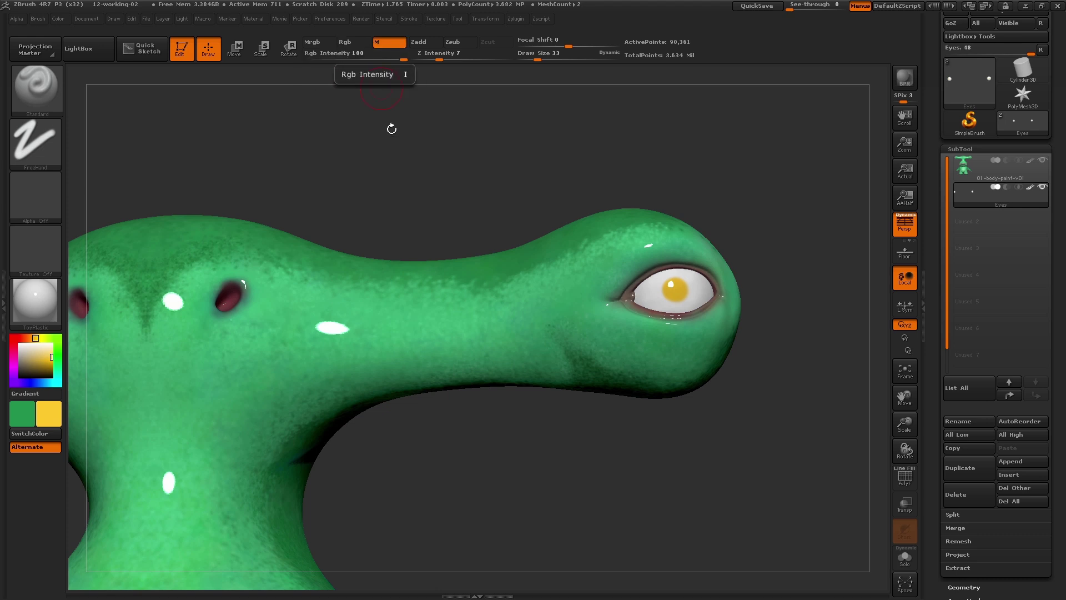
drag(400, 155, 676, 301)
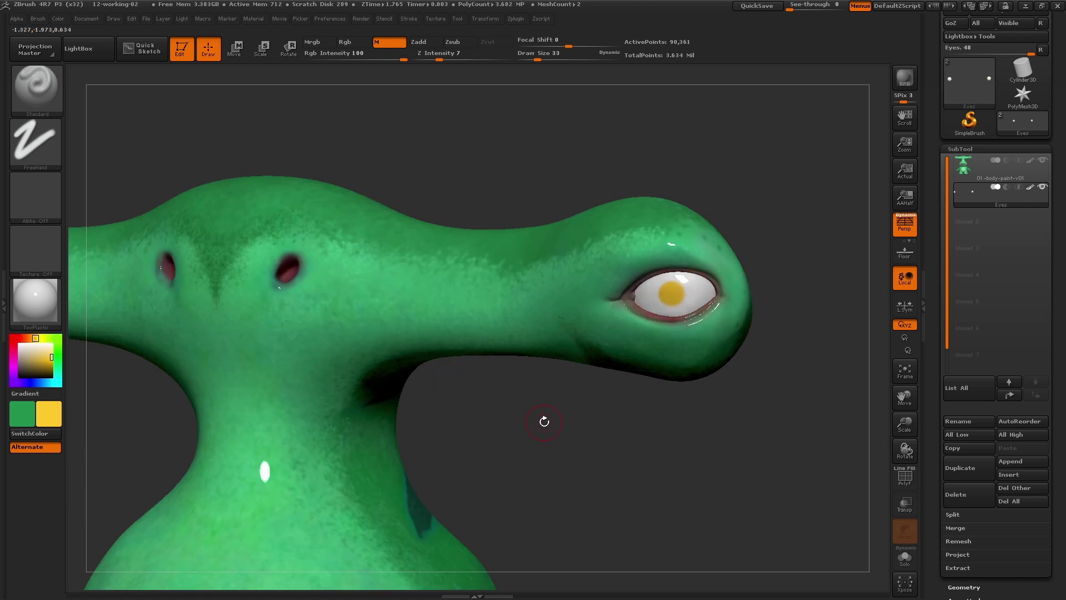
drag(543, 421, 551, 413)
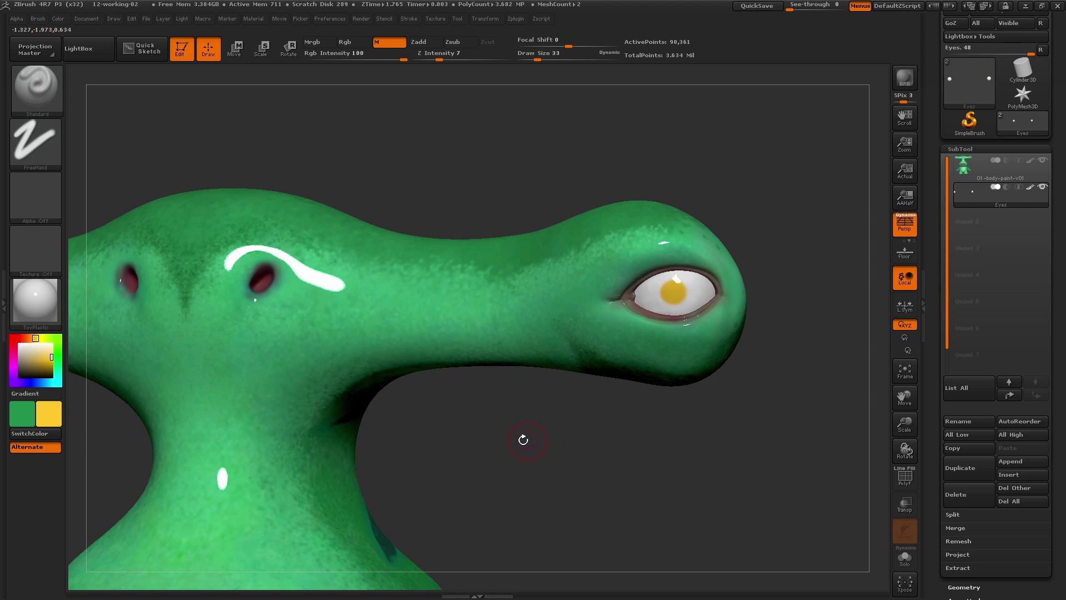
mouse_move(964, 167)
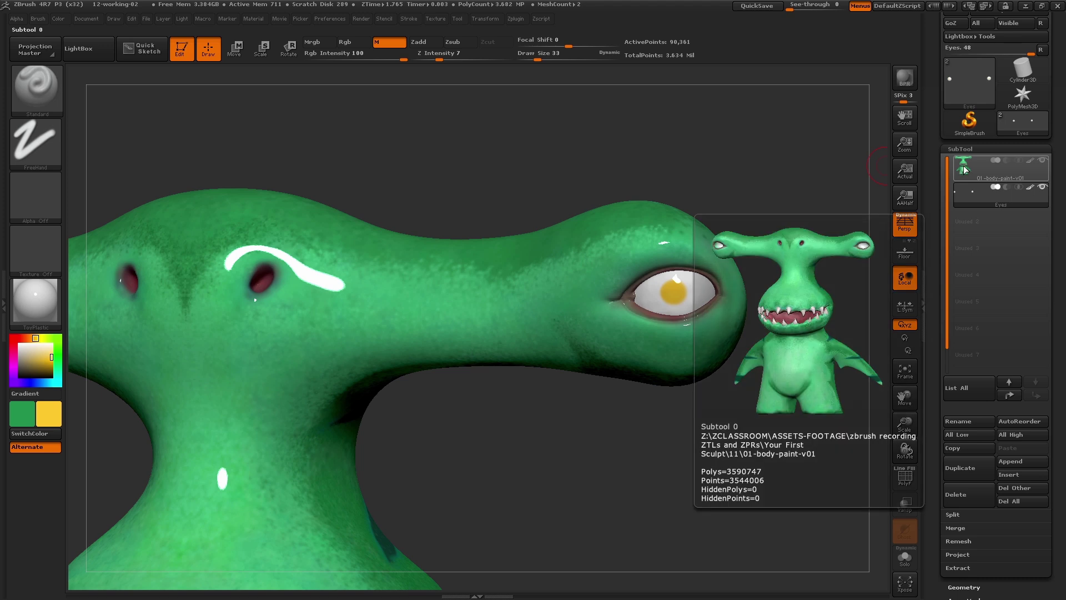
- Select the body subtool and give it the matte SkinShade4 material
click(964, 166)
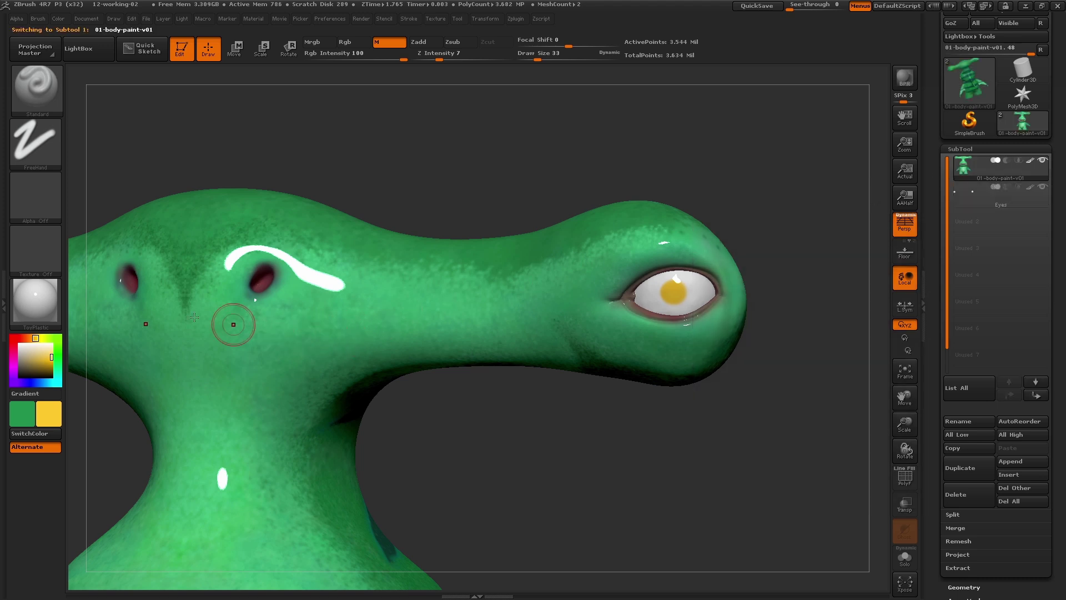
click(45, 306)
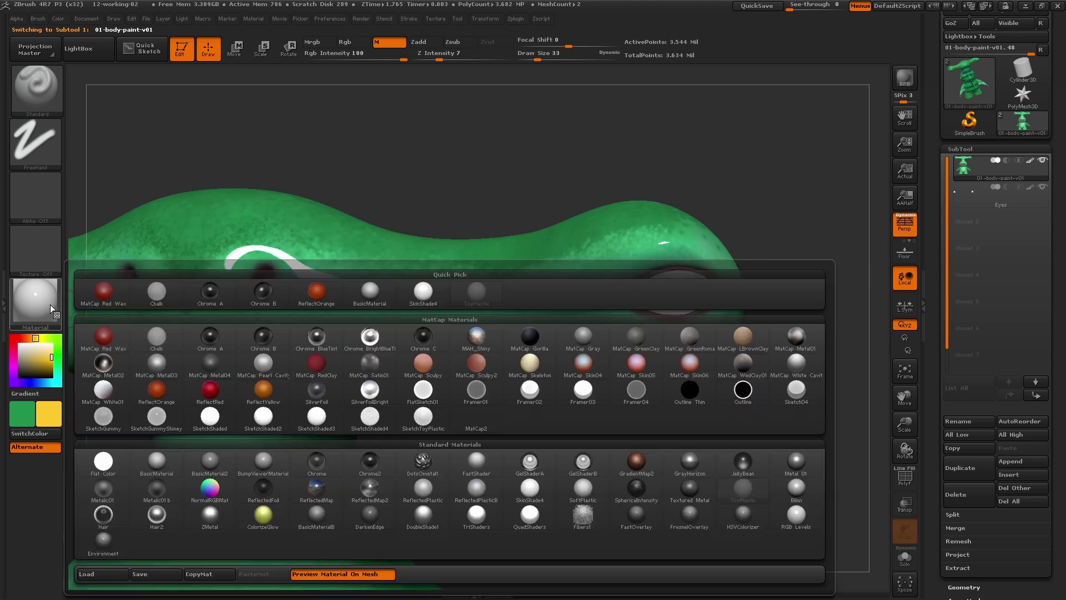
click(426, 298)
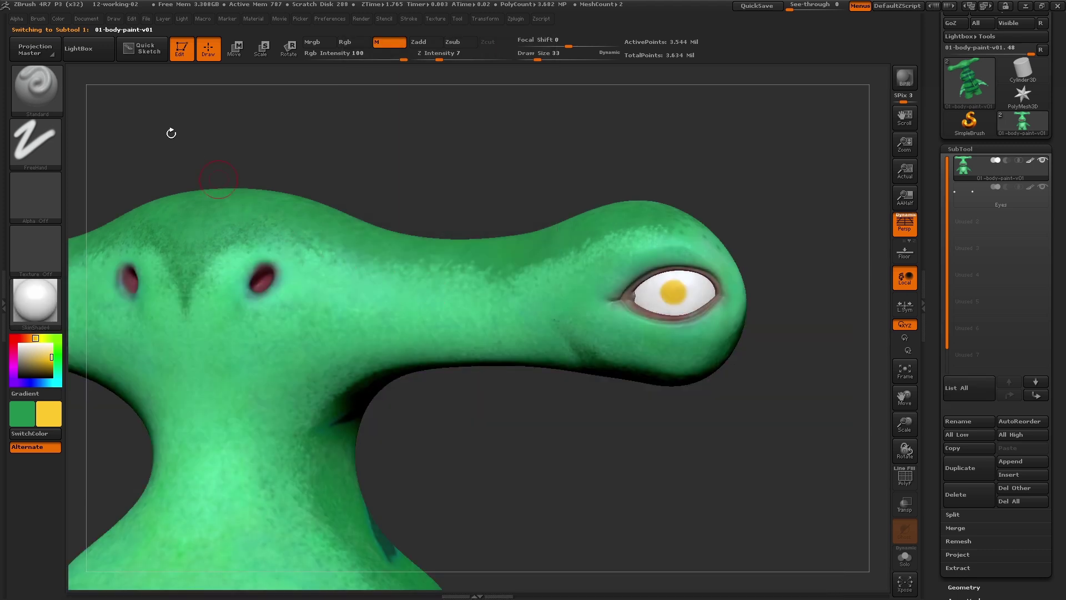
click(58, 19)
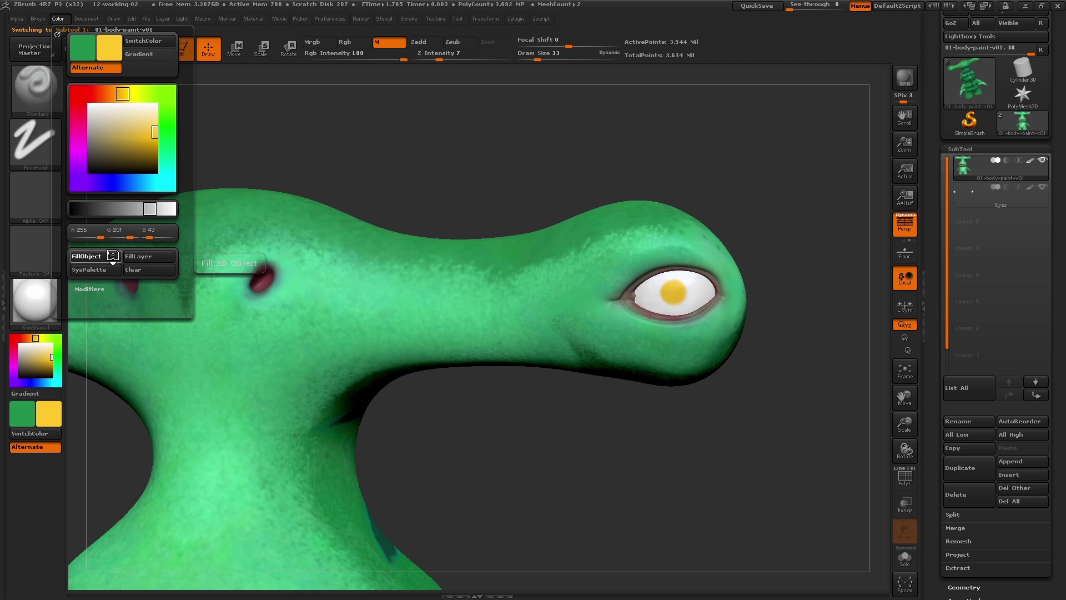
- Give the eyes the ToyPlastic material and paint colour plus material (Mrgb)
drag(568, 421, 652, 424)
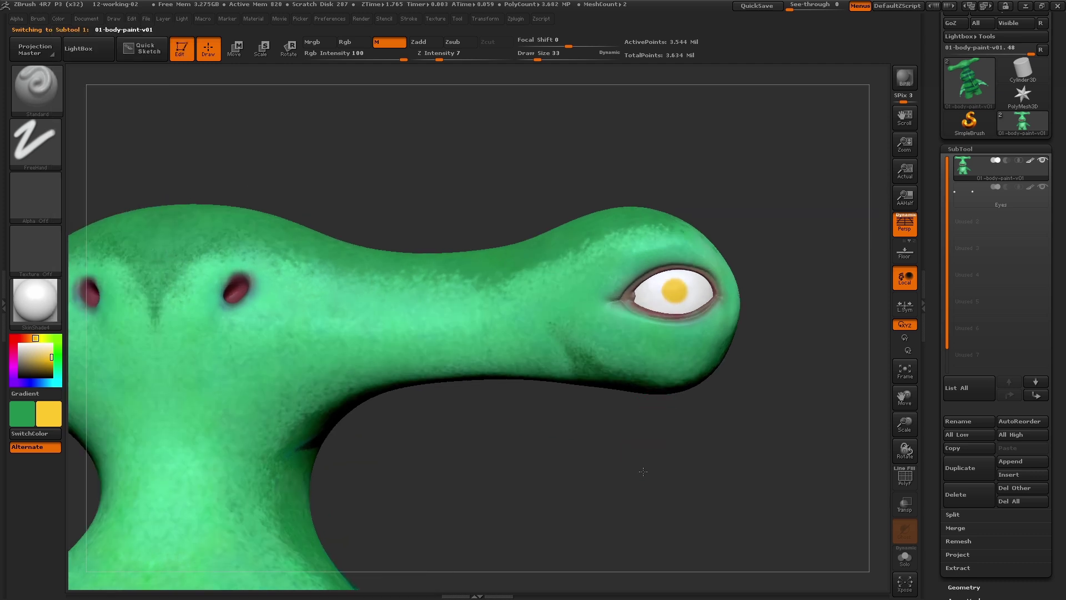
drag(643, 474, 650, 461)
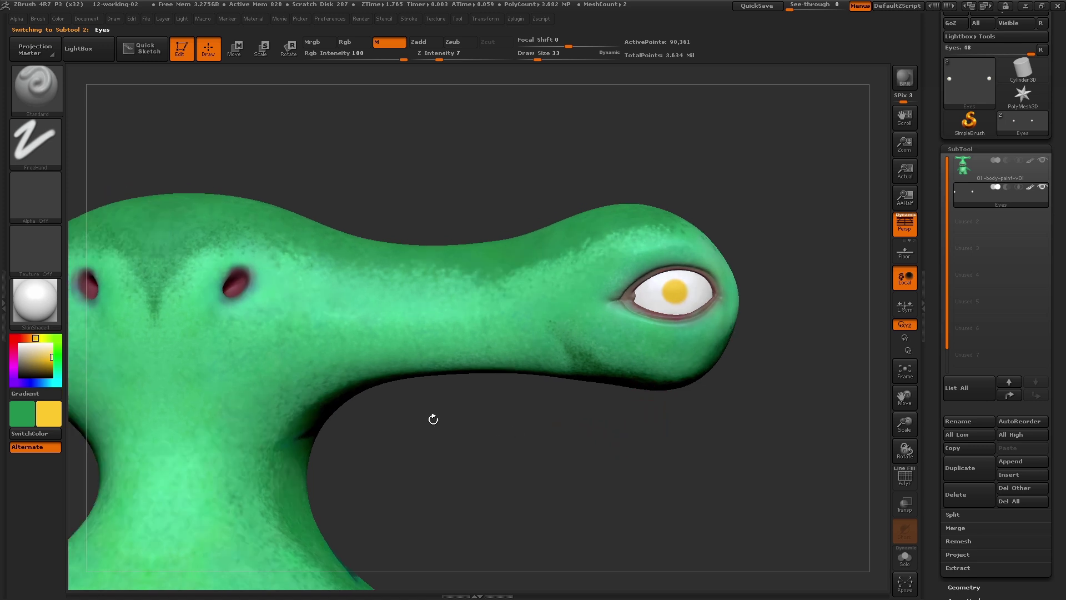
click(35, 300)
click(473, 296)
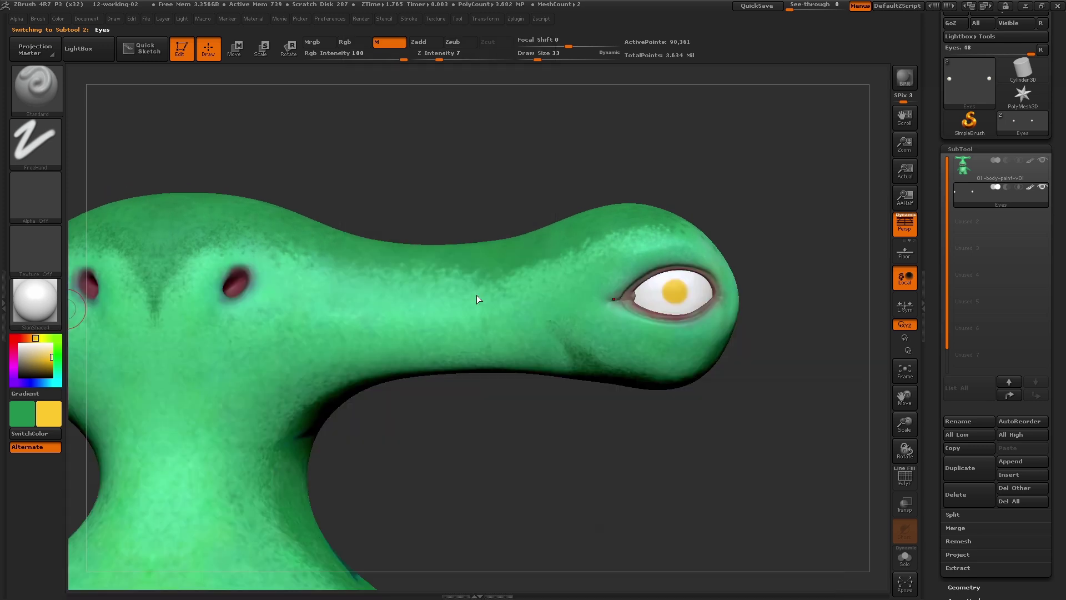
click(322, 41)
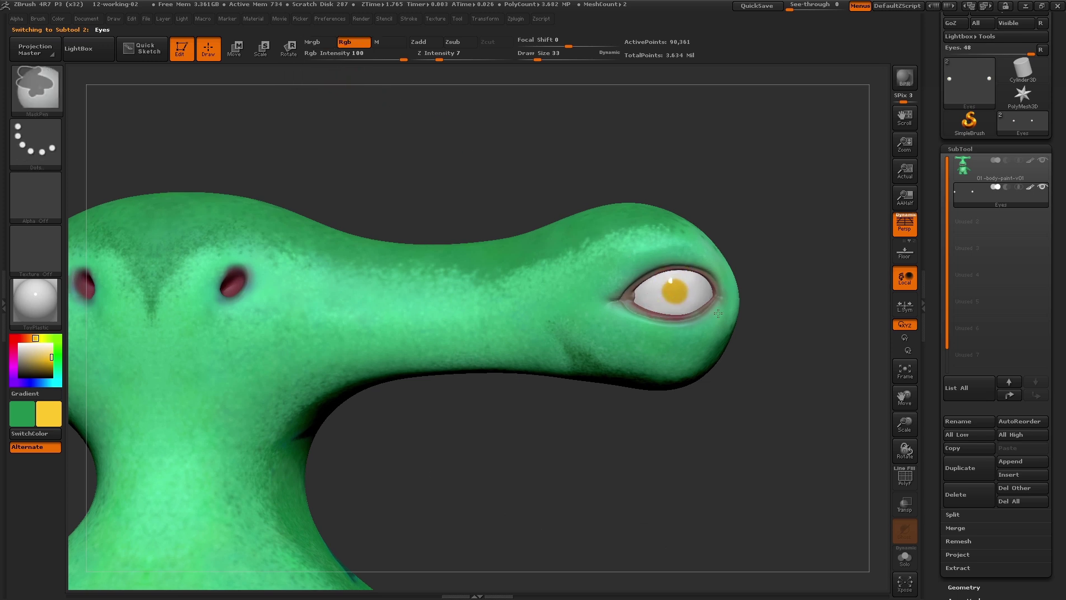
scroll(674, 288, up, 3)
- Pick a darker shade of yellow and shrink the brush for the eye
key(s)
click(674, 299)
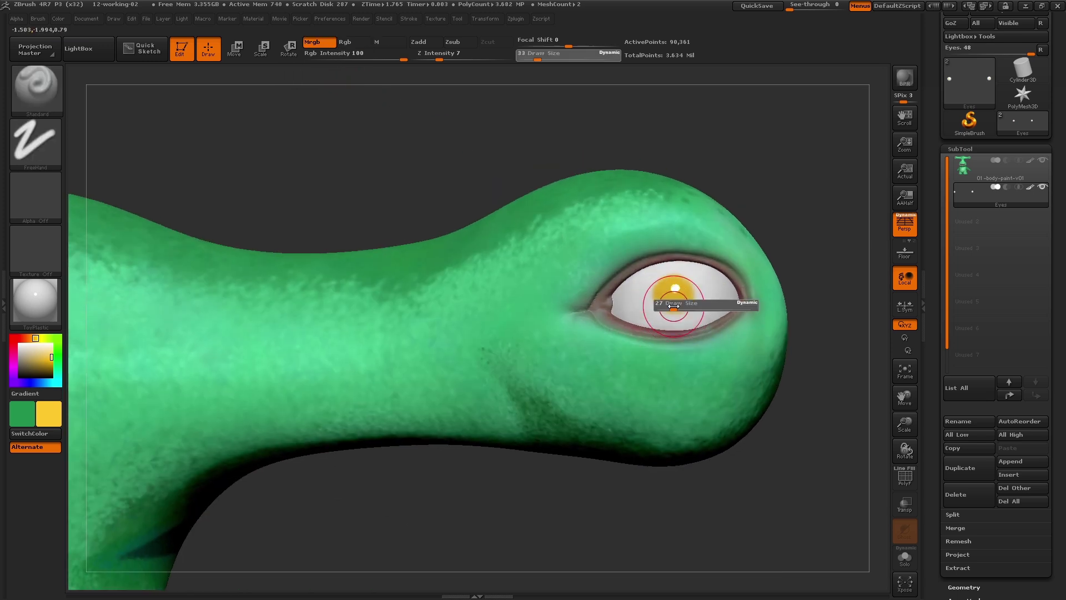
click(53, 411)
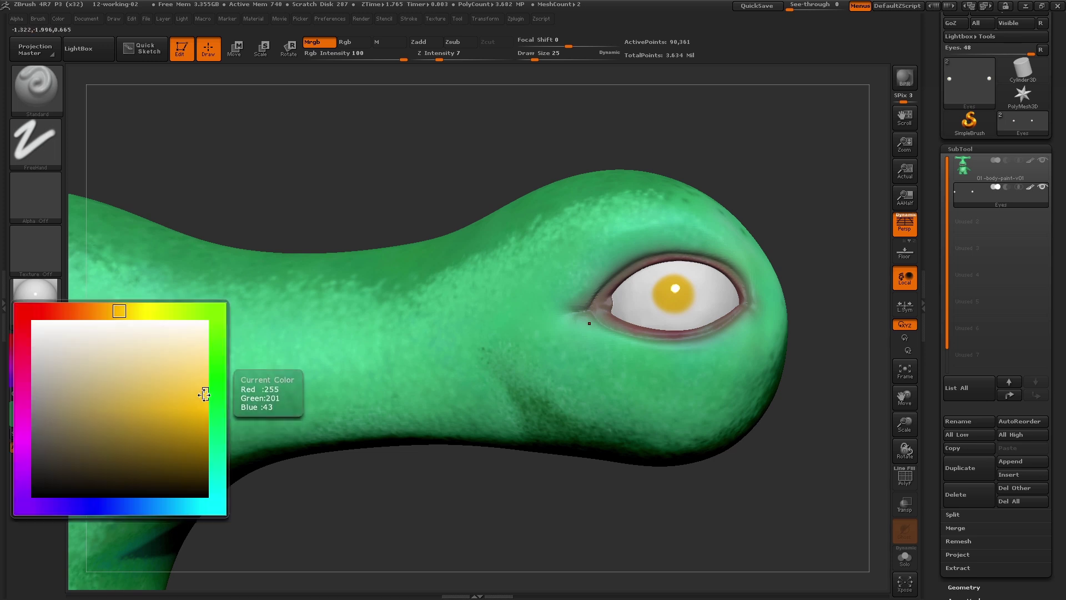
drag(205, 393, 205, 428)
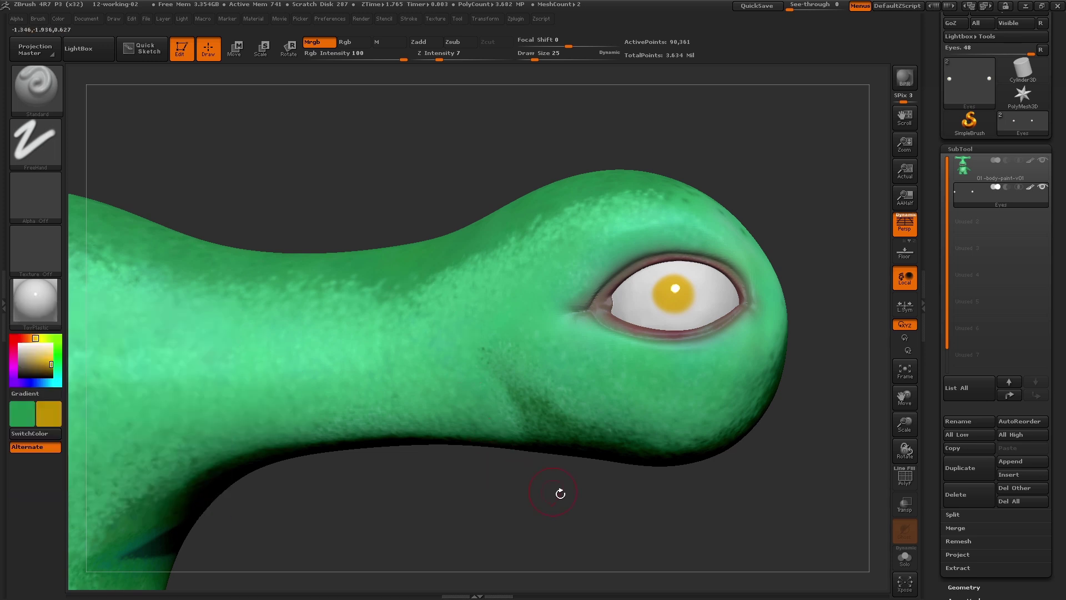
click(49, 360)
key(s)
drag(670, 300, 667, 300)
- Fill the whole eye with yellow and rotate the head around
click(61, 20)
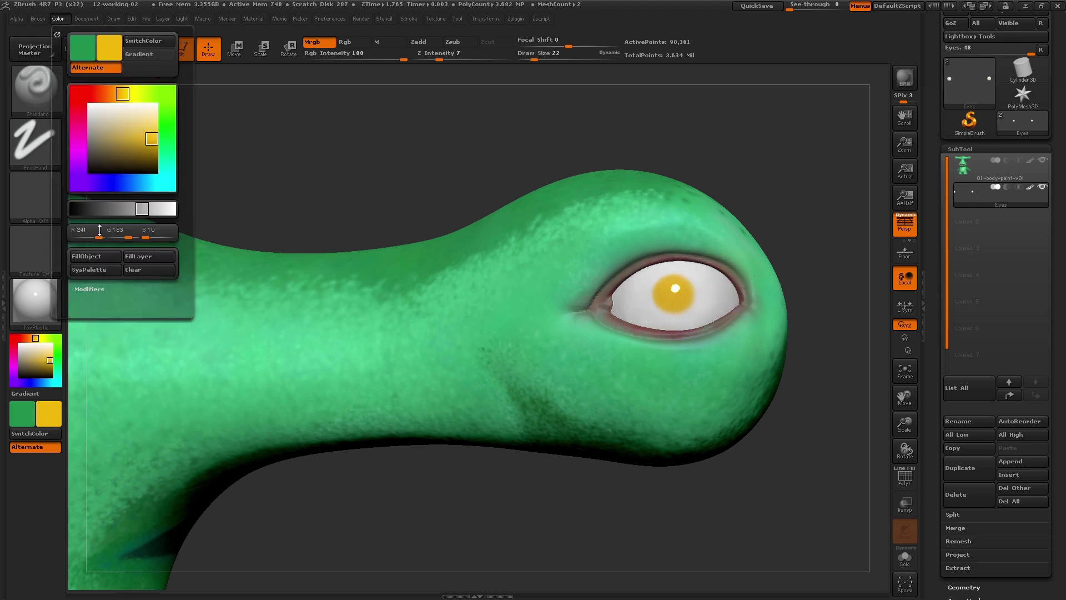
click(103, 255)
drag(808, 250, 819, 266)
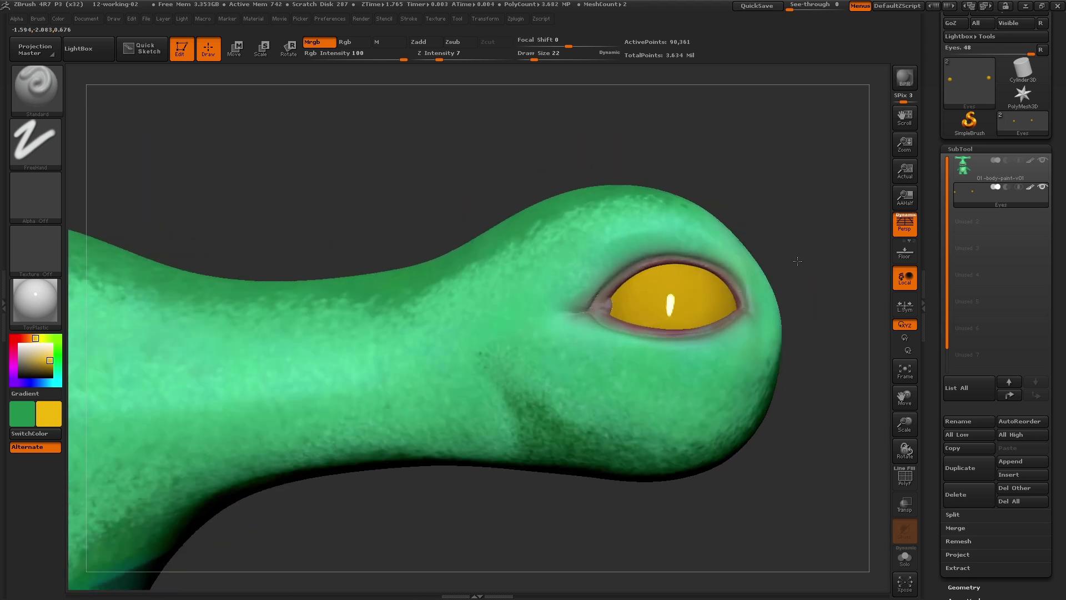
drag(820, 266, 380, 333)
- Apply a chrome-like material to the eye and paint cyan over it
click(61, 306)
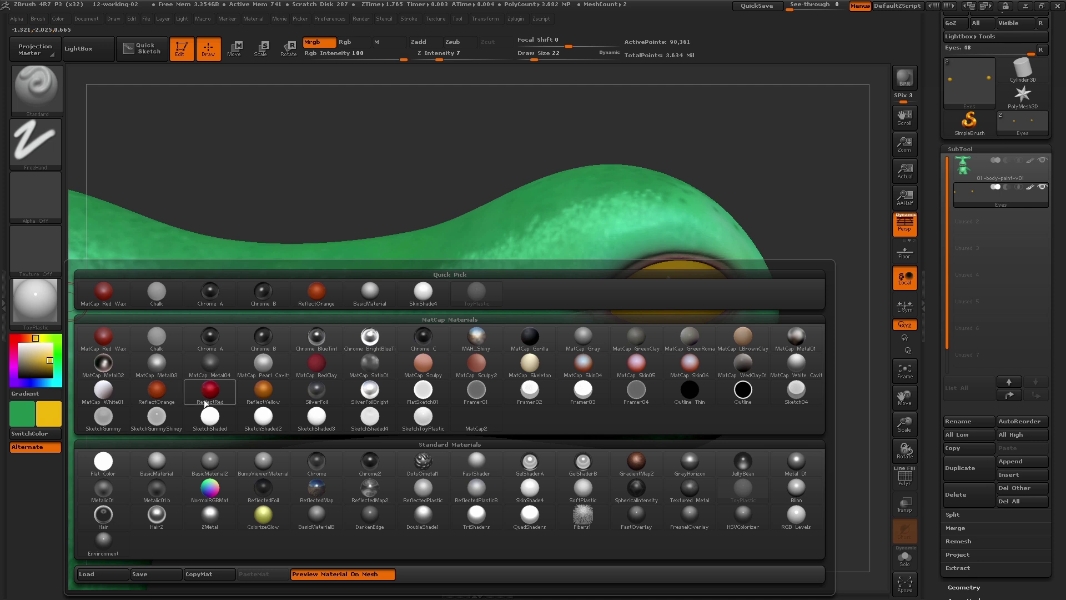
click(368, 341)
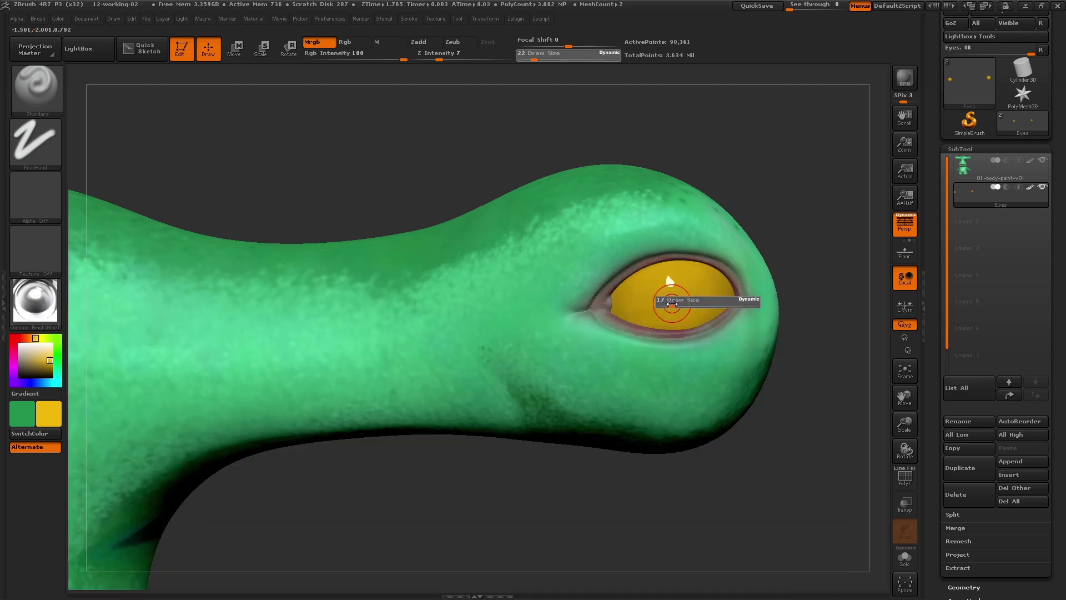
drag(671, 302, 666, 280)
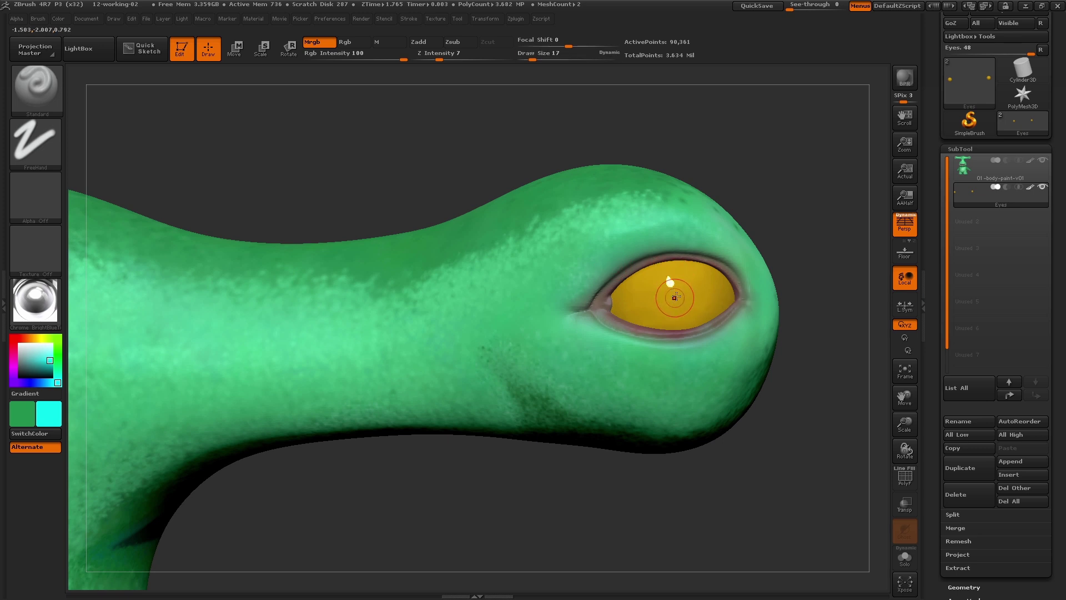
drag(666, 305, 702, 291)
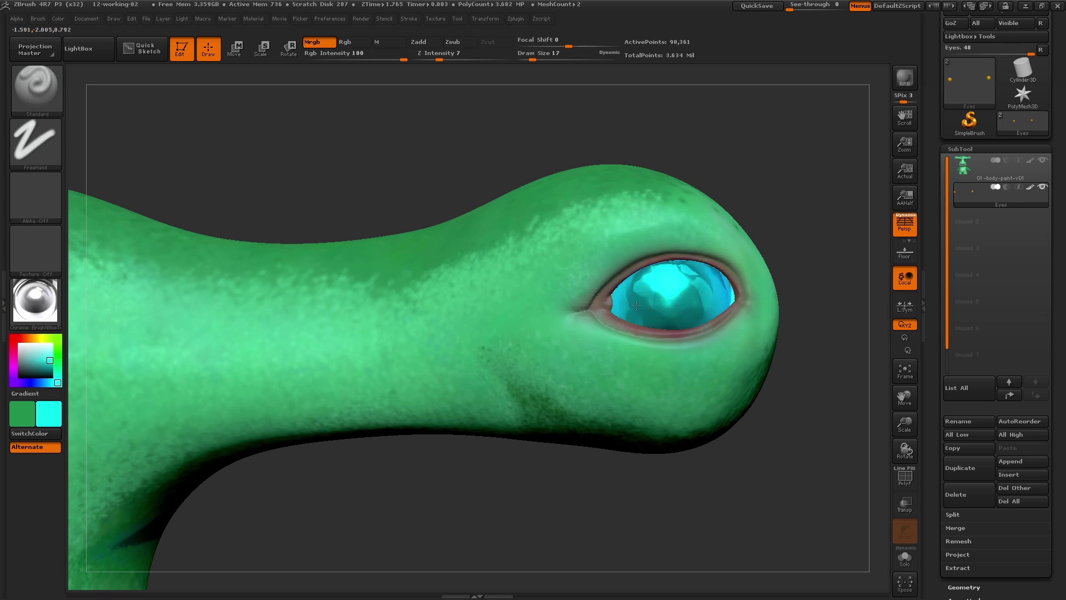
- Switch the eye to MAH_Shiny material and even out the cyan paint
click(35, 300)
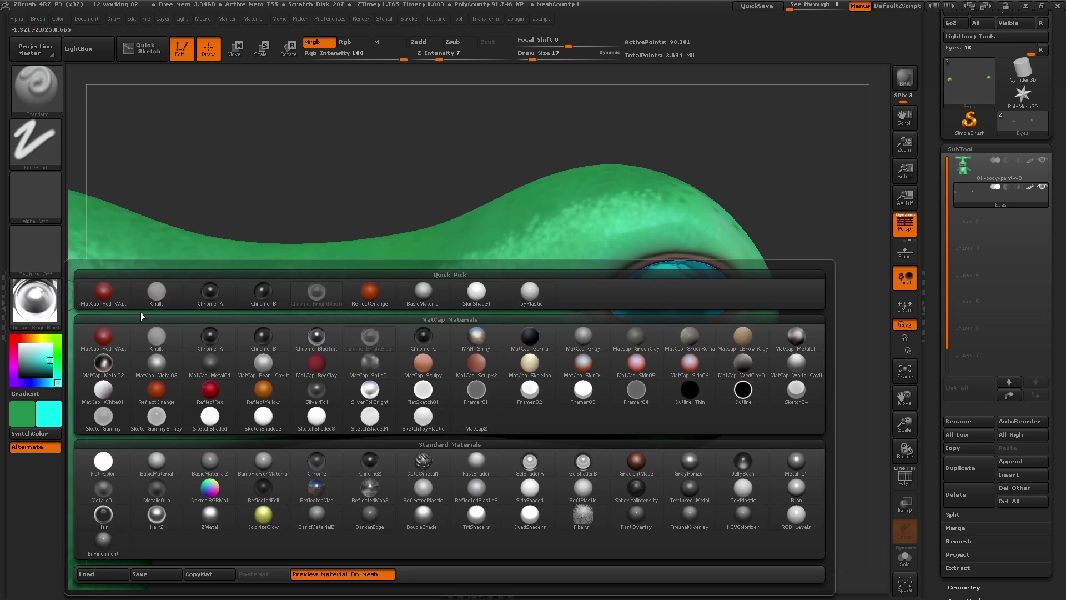
click(466, 334)
key(s)
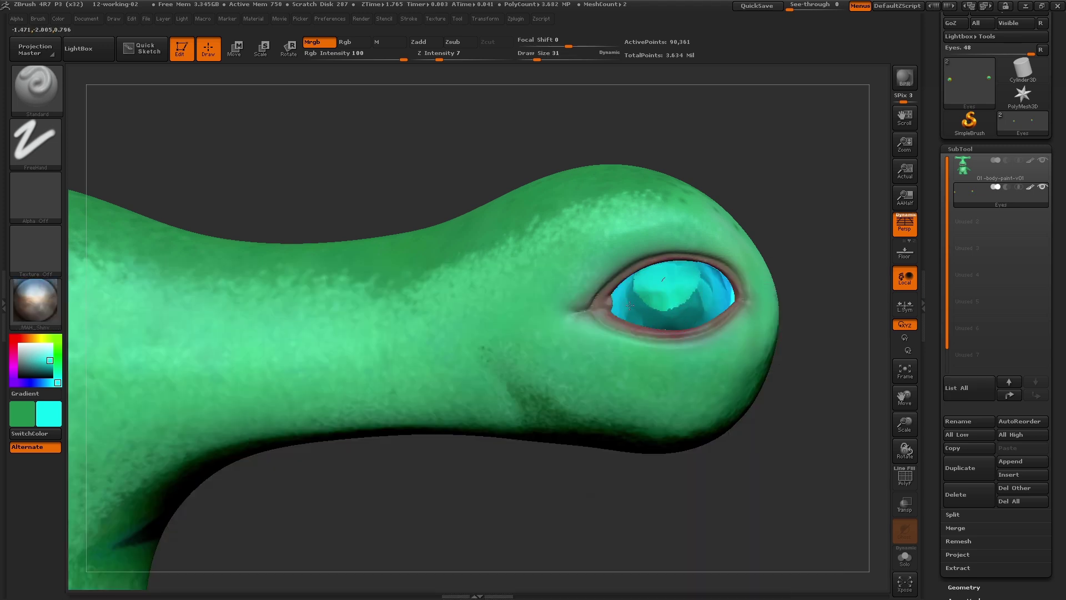
drag(637, 300, 721, 290)
drag(799, 483, 775, 466)
- Shrink the brush slightly and give the eye the MatCap Metal03 material
key(s)
drag(671, 298, 666, 298)
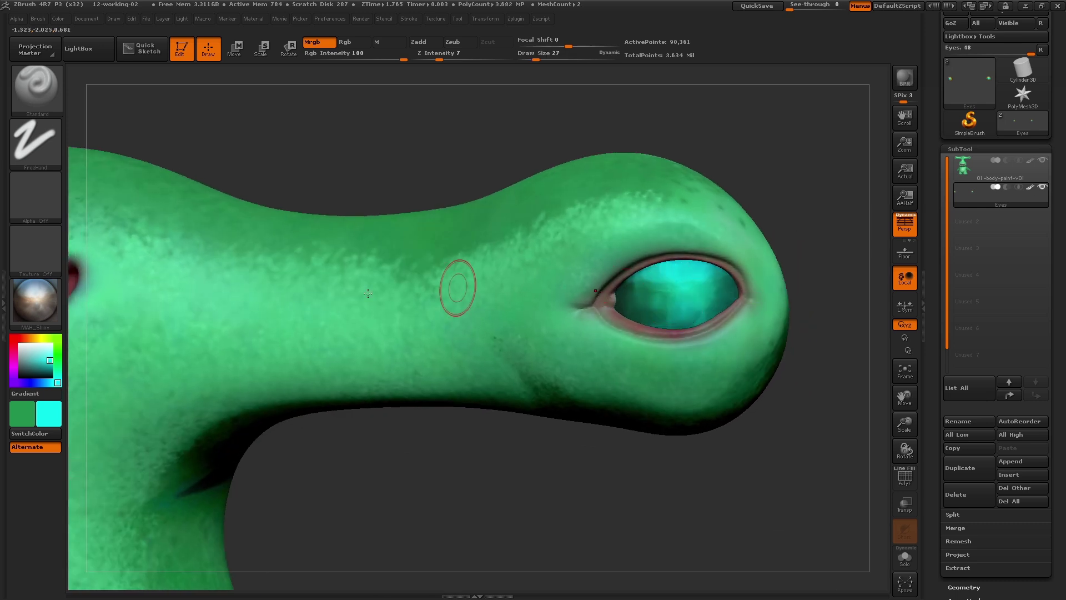
click(44, 298)
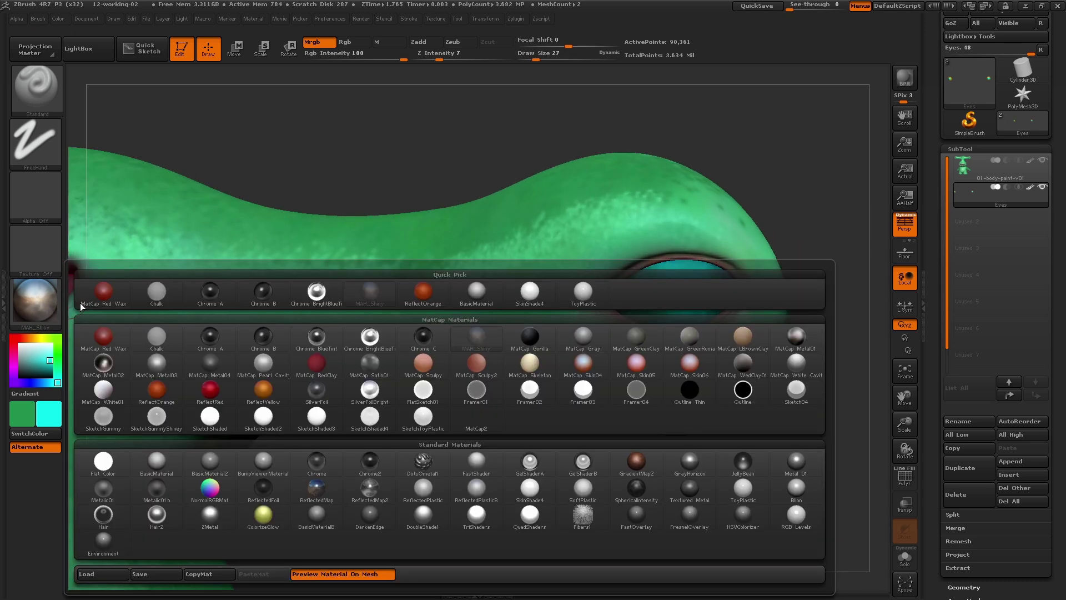
click(159, 366)
- Paint the eye orange with a smaller brush and inspect the result
click(107, 311)
click(201, 385)
key(bracketleft)
mouse_move(672, 291)
mouse_down()
mouse_move(740, 294)
mouse_move(674, 265)
mouse_up()
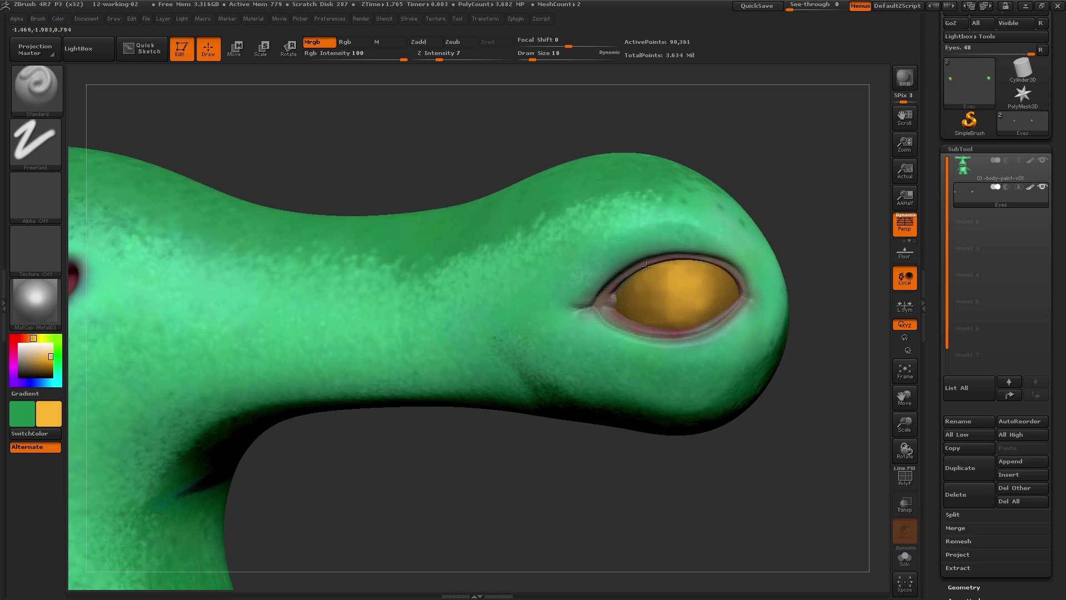
drag(798, 204, 778, 300)
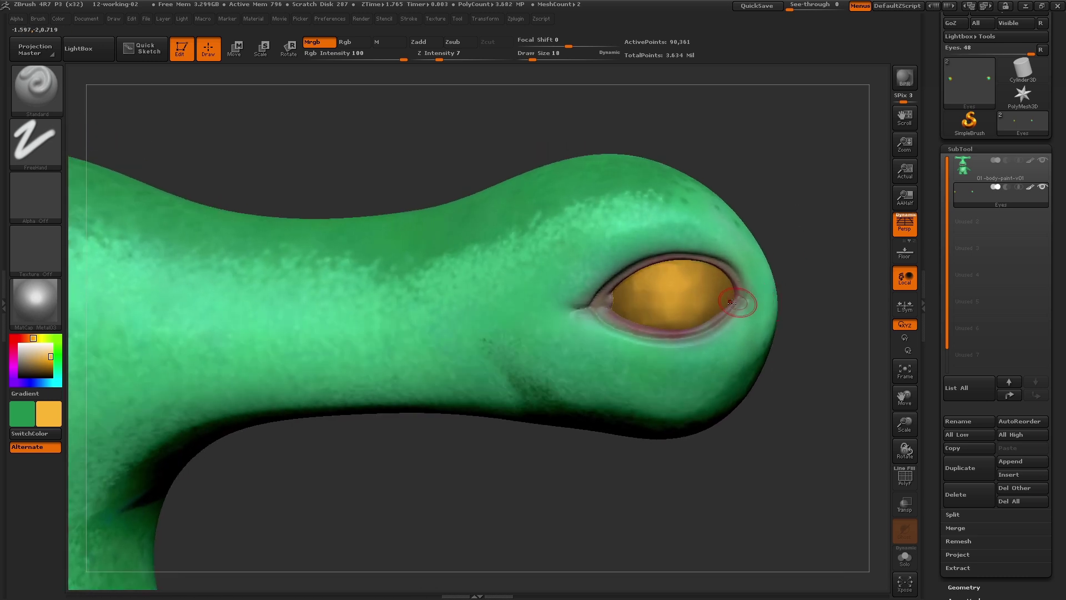
mouse_move(642, 302)
mouse_down()
mouse_move(565, 299)
mouse_move(579, 405)
mouse_move(632, 418)
mouse_up()
key(ctrl)
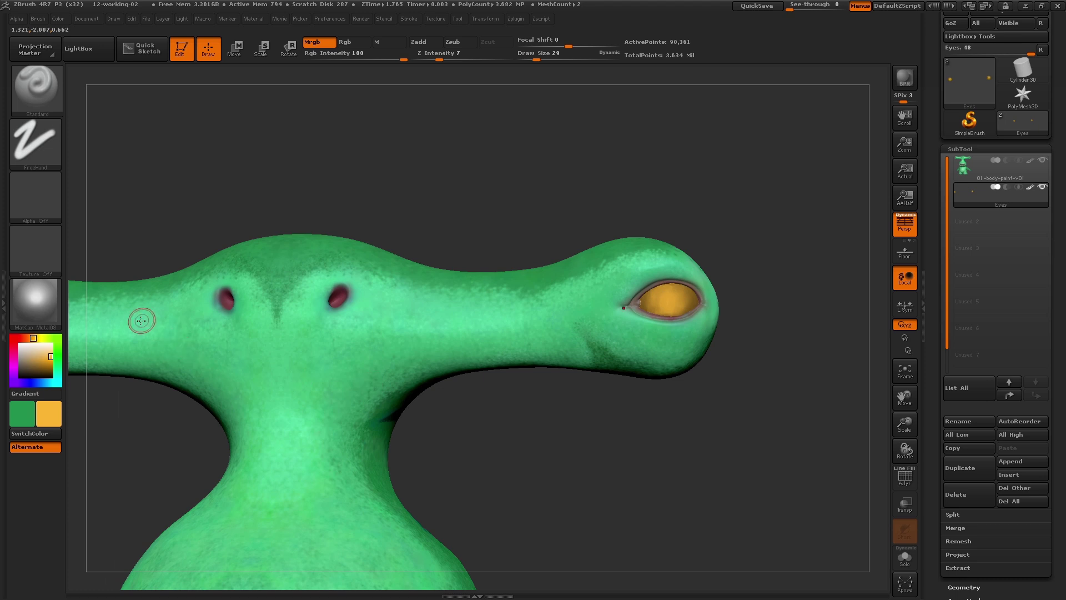
- Pick white as the paint colour and give the eye the ToyPlastic material
click(46, 408)
click(46, 357)
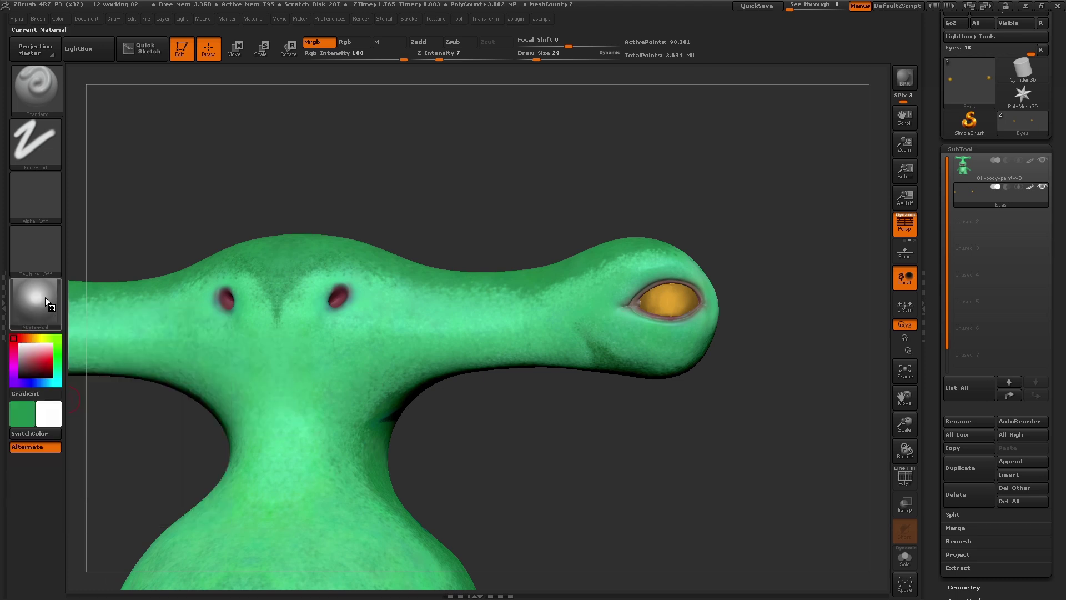
click(45, 297)
click(636, 291)
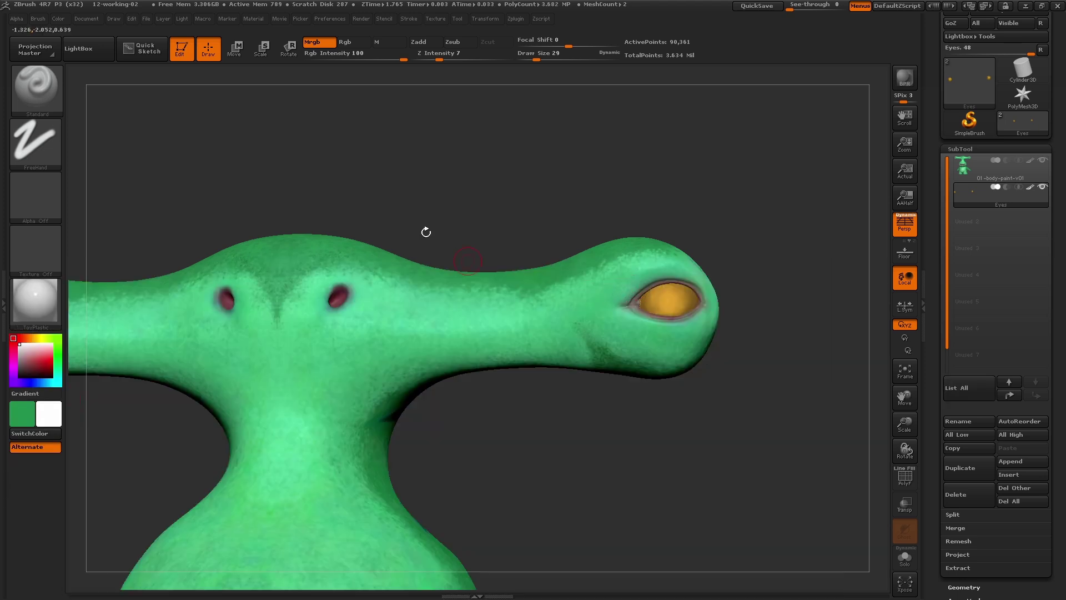
- Fill the eyeball white with FillObject, then set painting to Rgb only
click(58, 18)
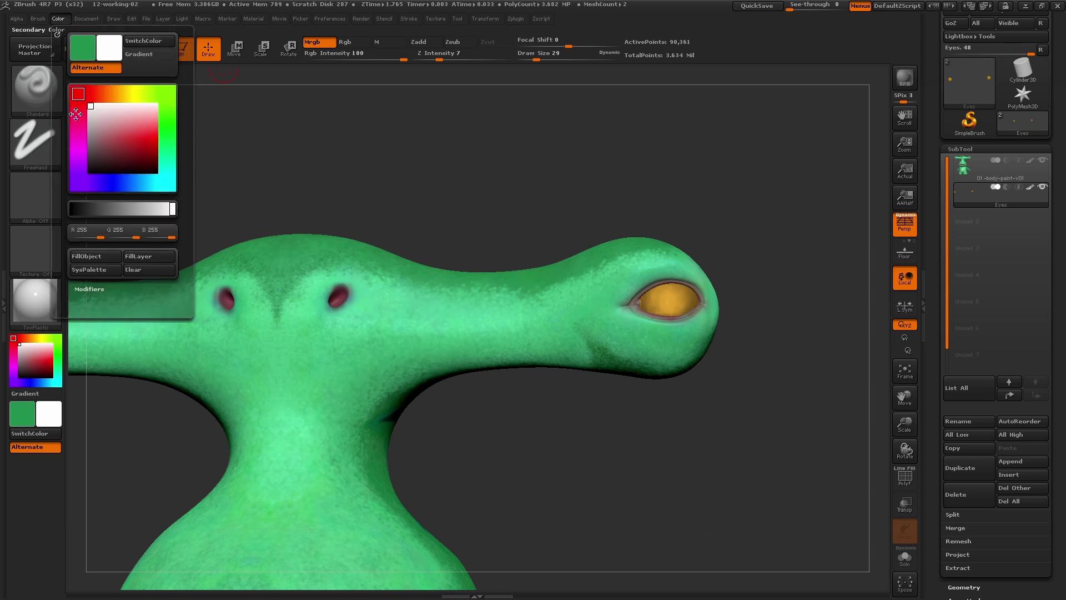
click(87, 258)
mouse_move(499, 225)
mouse_down()
mouse_move(563, 225)
mouse_move(553, 207)
mouse_up()
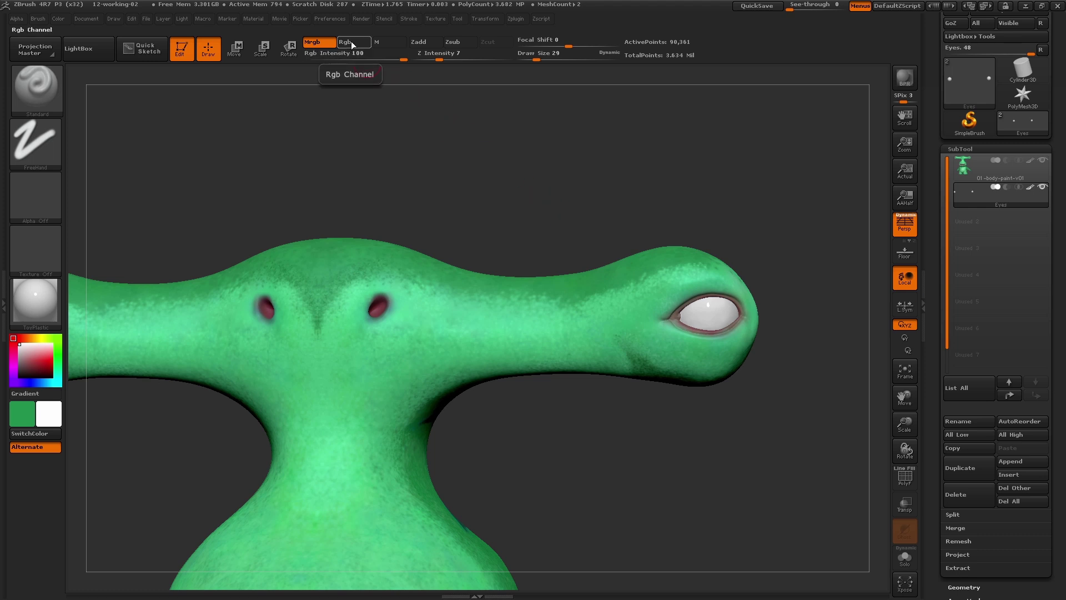
click(344, 41)
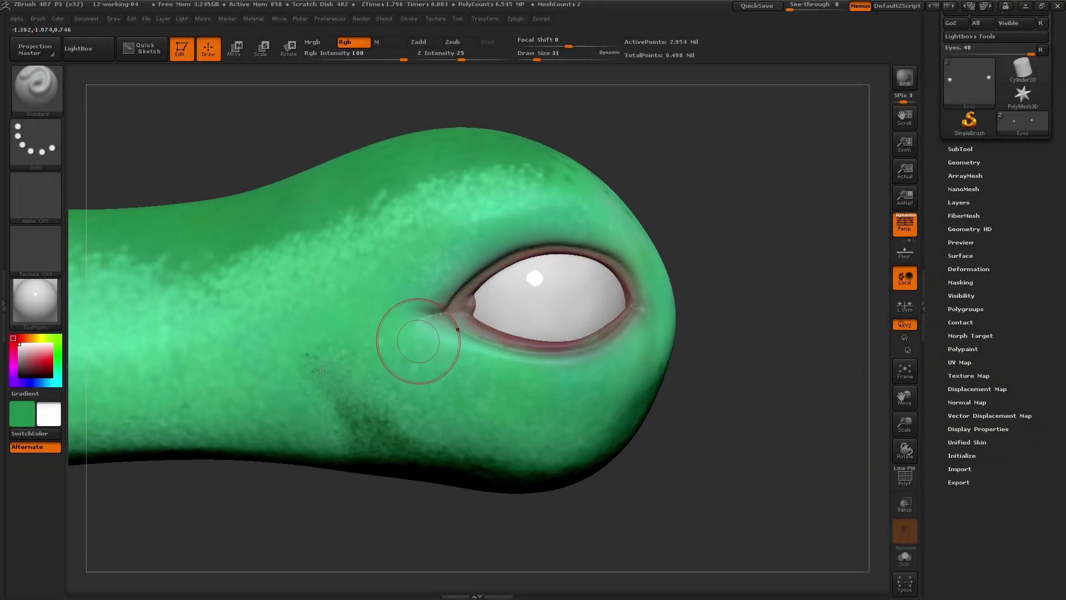
- Pick yellow-orange, choose the round Alpha 14, and switch to the DragRect stroke
key(c)
click(147, 310)
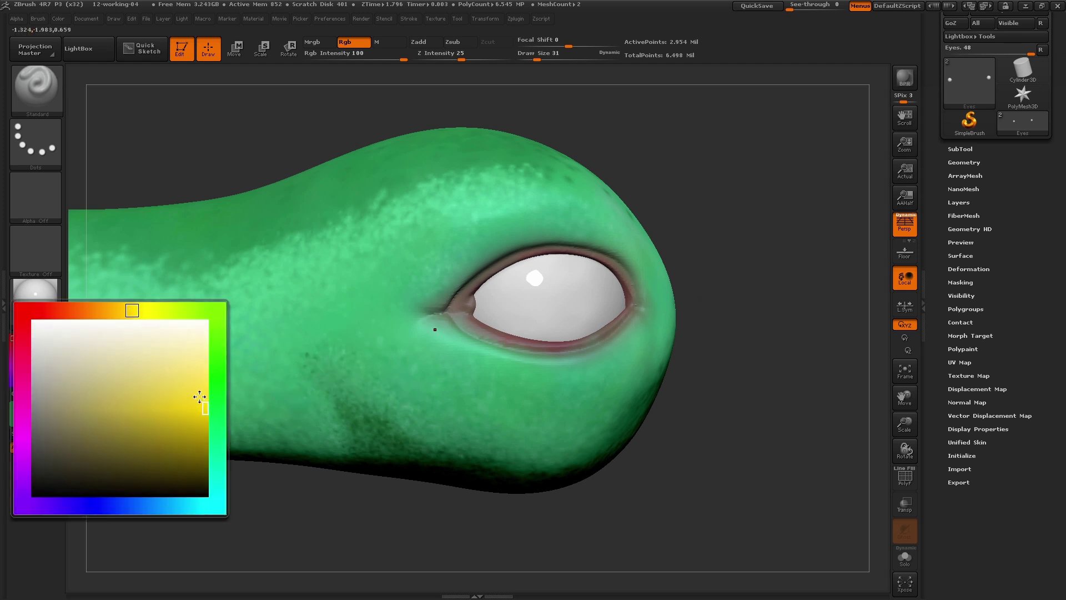
click(199, 398)
click(46, 186)
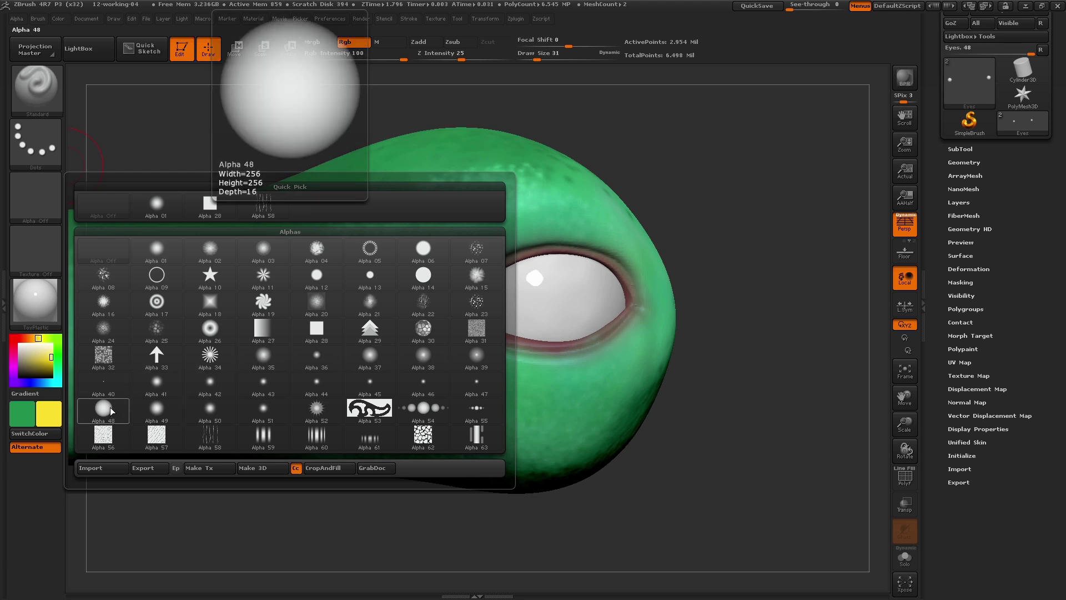
click(425, 277)
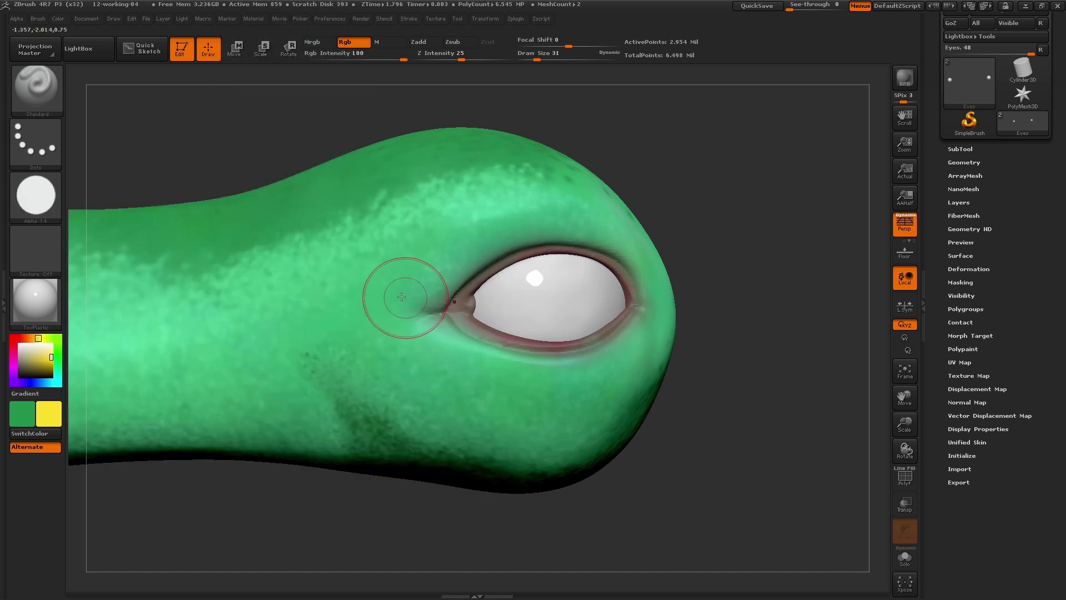
click(50, 144)
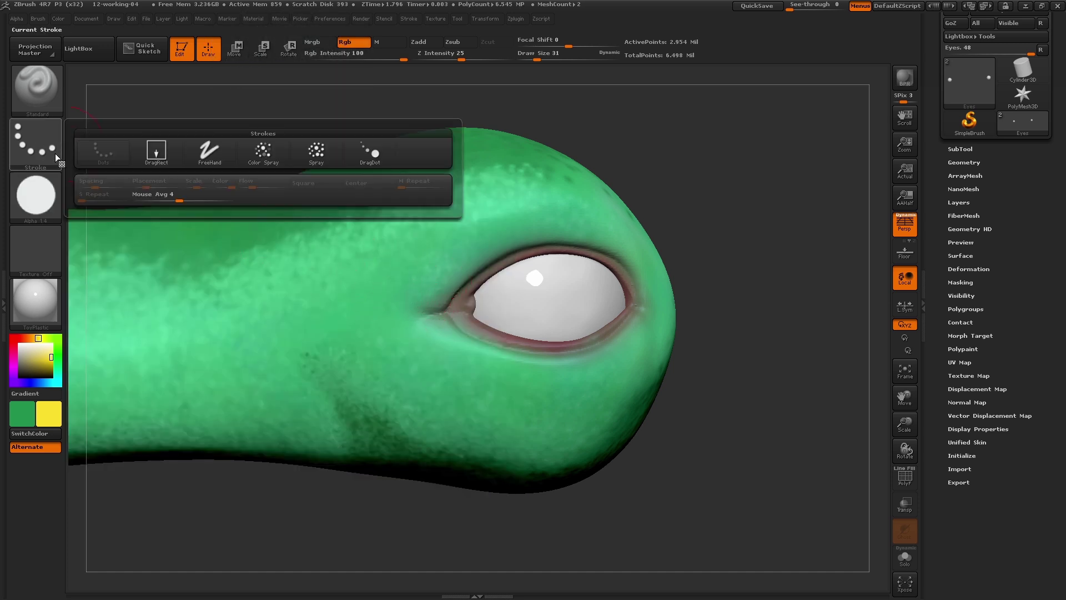
click(156, 155)
- Pick orange and stamp a trial iris disc at the eye centre
click(33, 337)
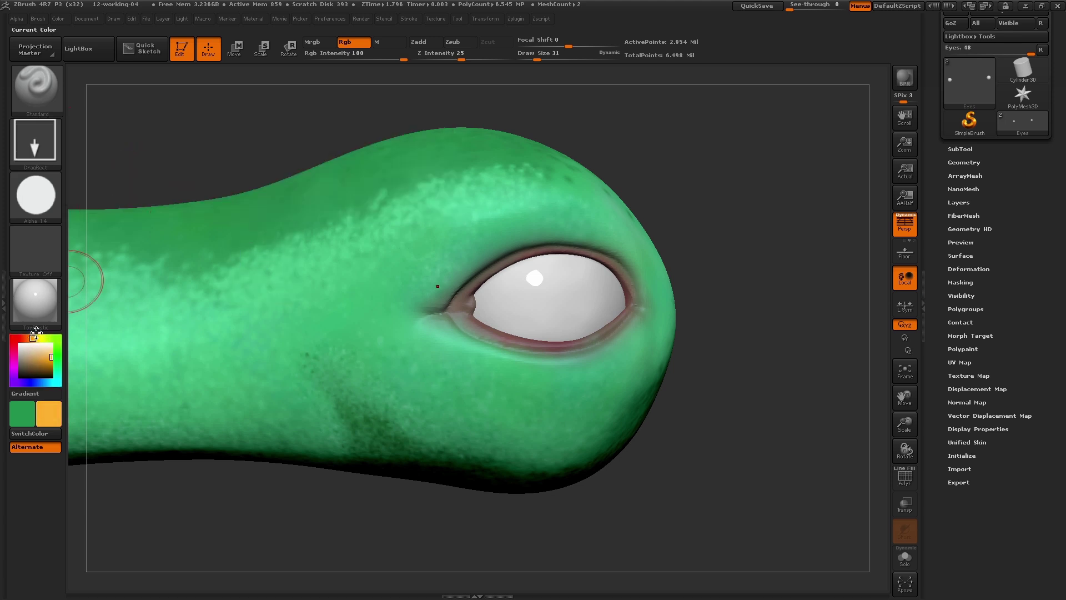
key(bracketleft)
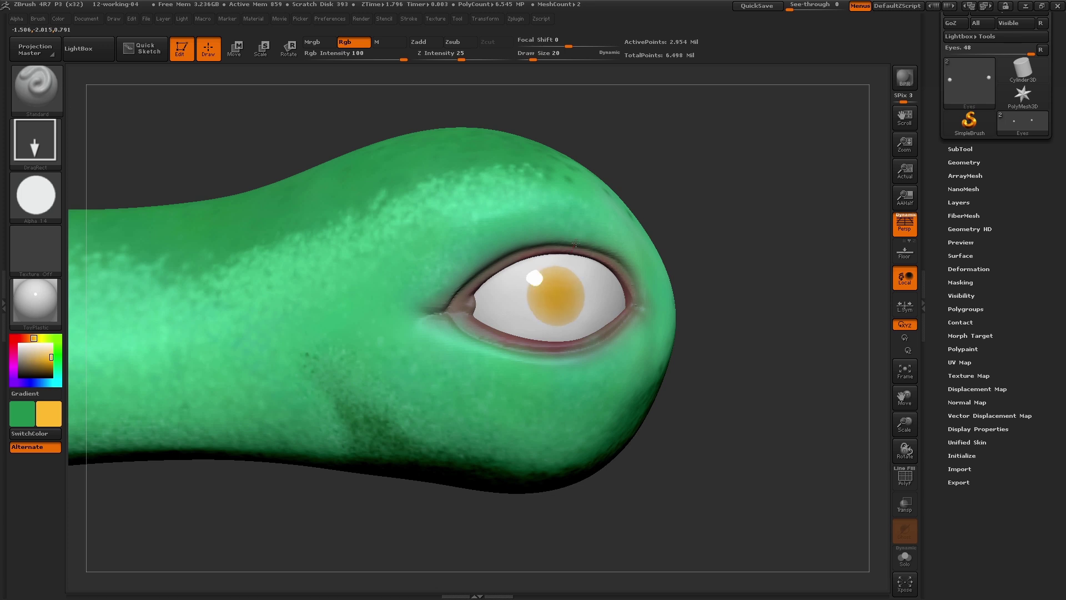
drag(563, 272, 579, 241)
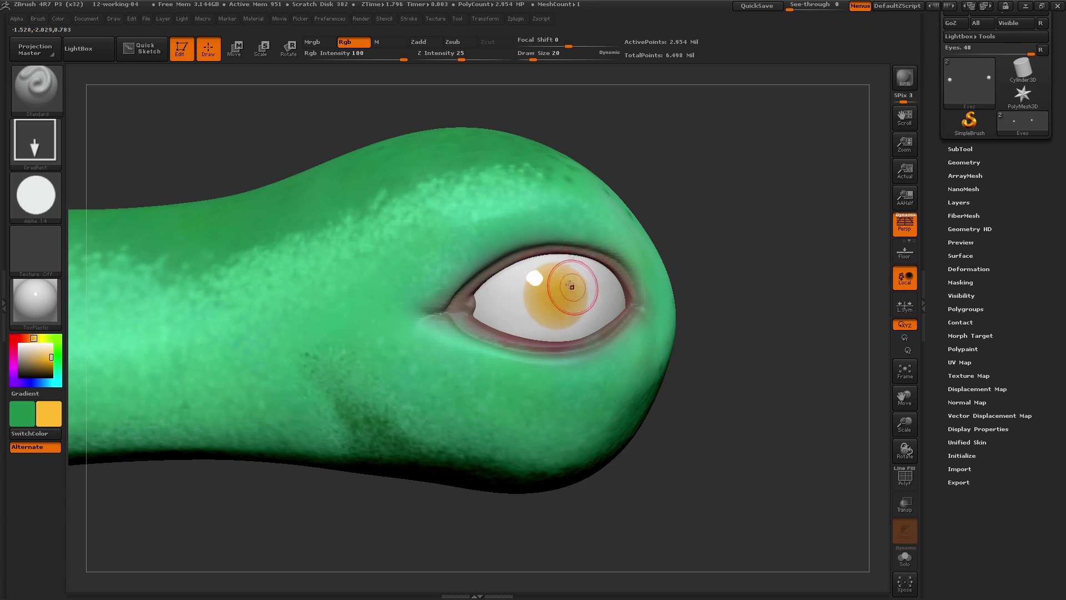
drag(575, 248, 552, 294)
scroll(553, 294, up, 5)
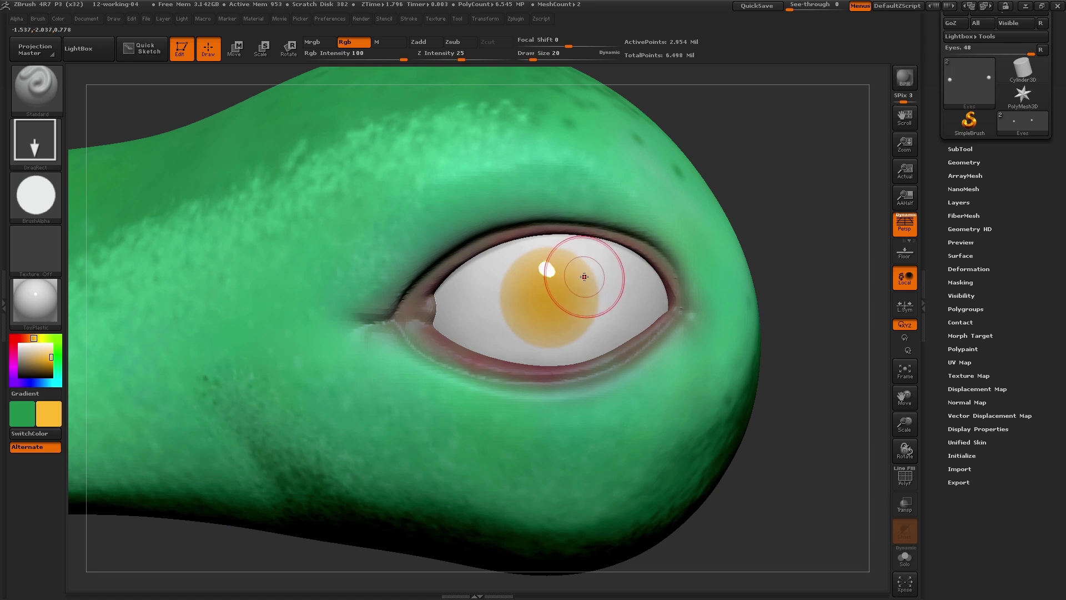
drag(583, 276, 579, 289)
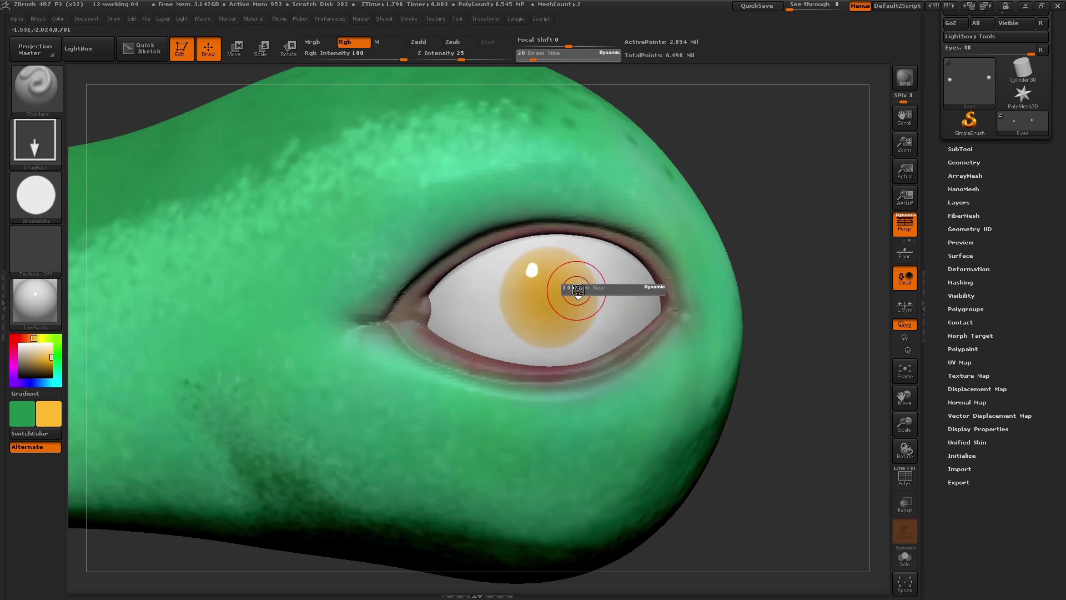
- Set Focal Shift to -100 for a hard brush edge and resize the brush
drag(568, 41, 569, 46)
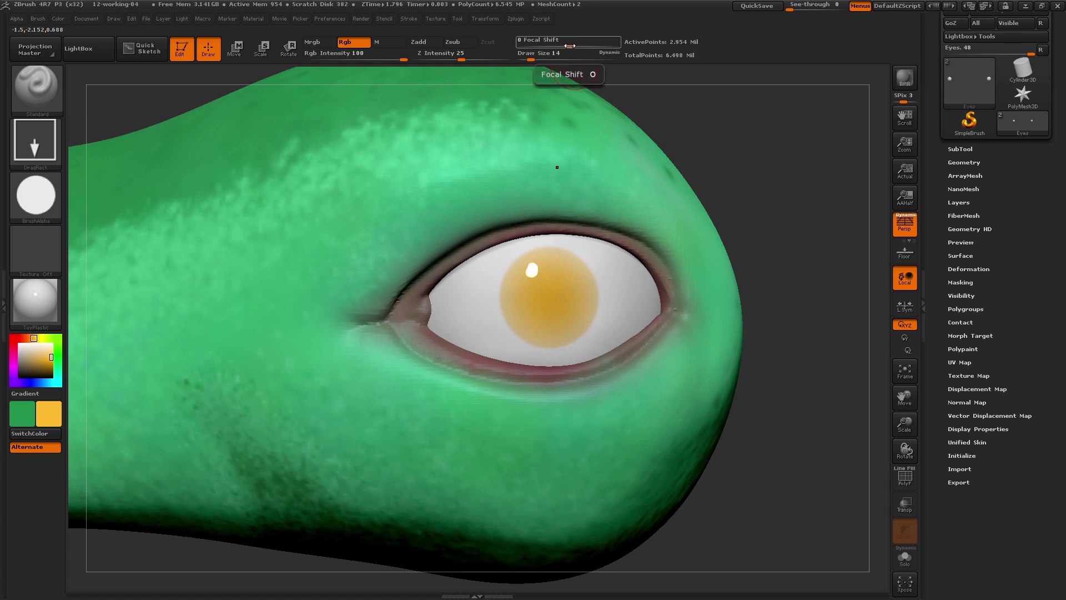
key(s)
drag(550, 286, 583, 286)
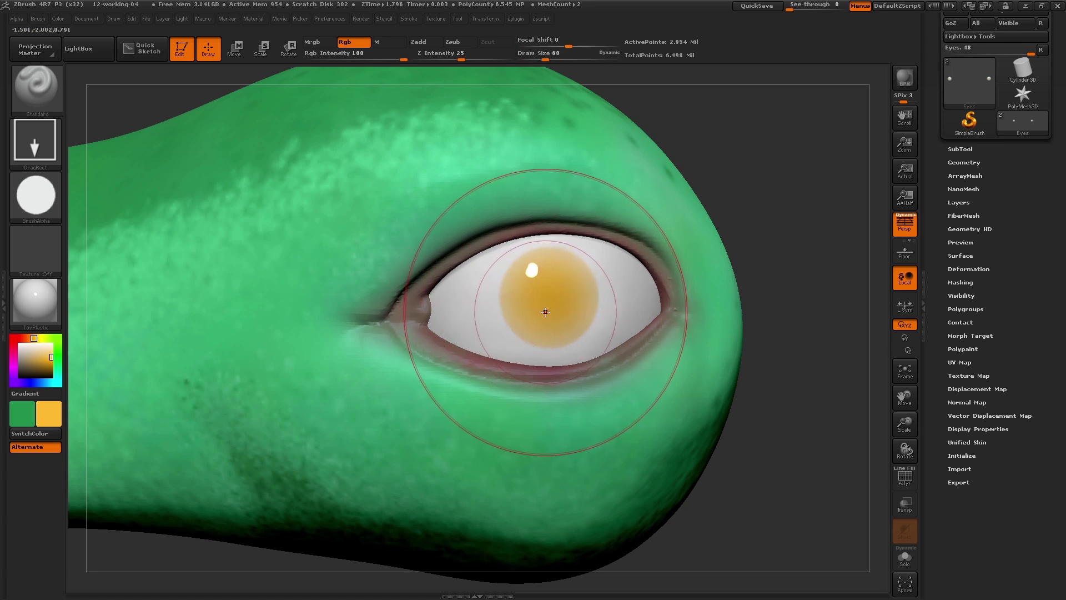
drag(568, 42, 516, 42)
key(s)
mouse_move(549, 297)
mouse_down()
mouse_move(538, 292)
mouse_move(586, 219)
mouse_up()
- Undo the soft iris strokes and drag out a crisp-edged orange iris disc
key(s)
key(ctrl+z)
key(ctrl)
mouse_move(581, 298)
alt+right_down()
mouse_move(533, 350)
mouse_move(92, 408)
alt+right_up()
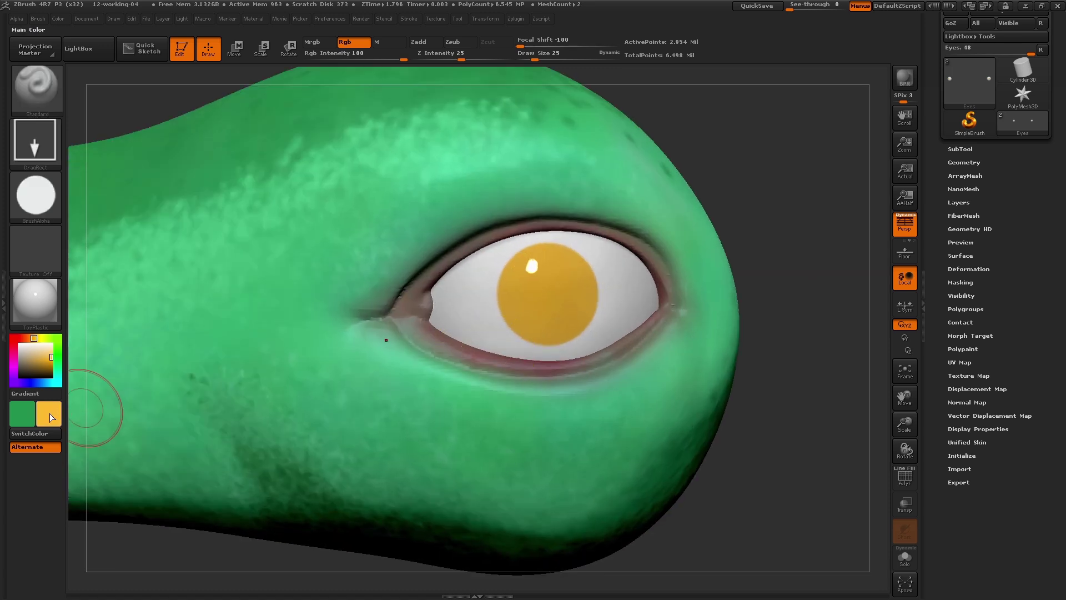
click(50, 414)
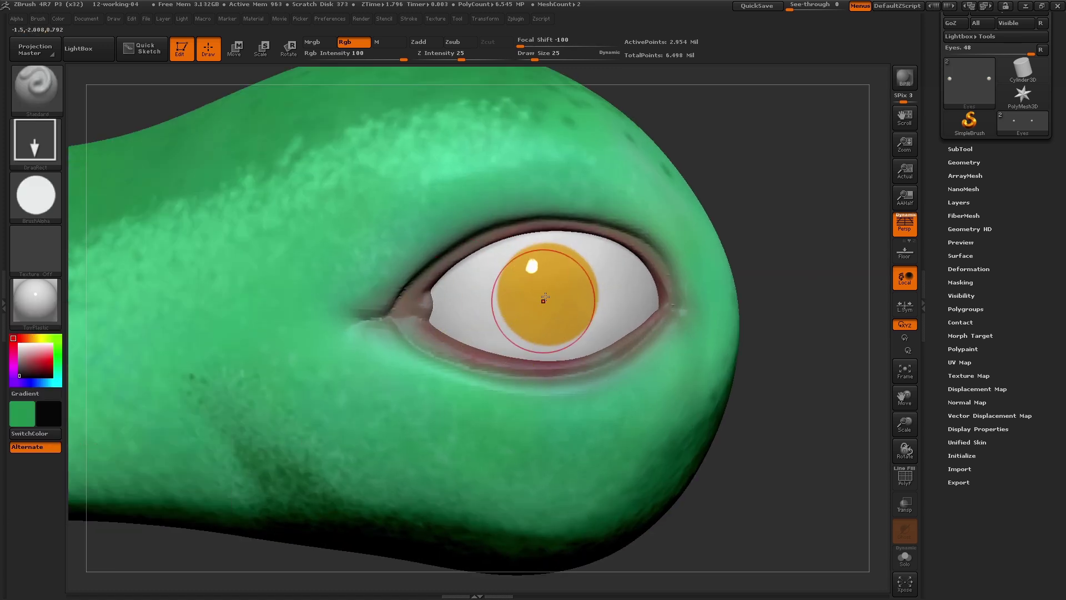
text(s6)
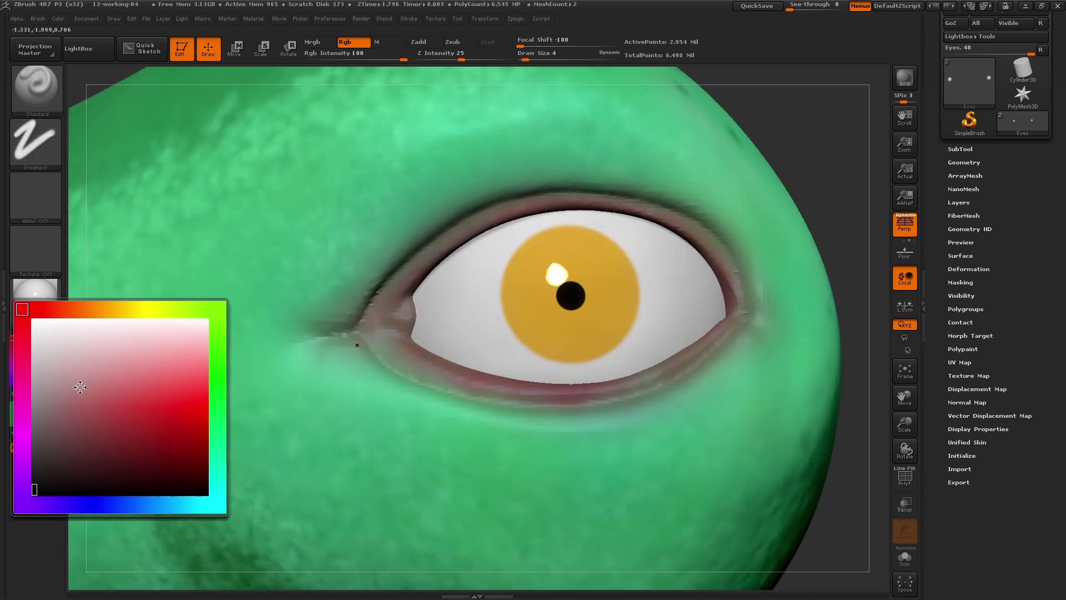
- Pick a darker orange for the rim, load the Alpha 58 vein alpha, and choose pale cream
click(122, 307)
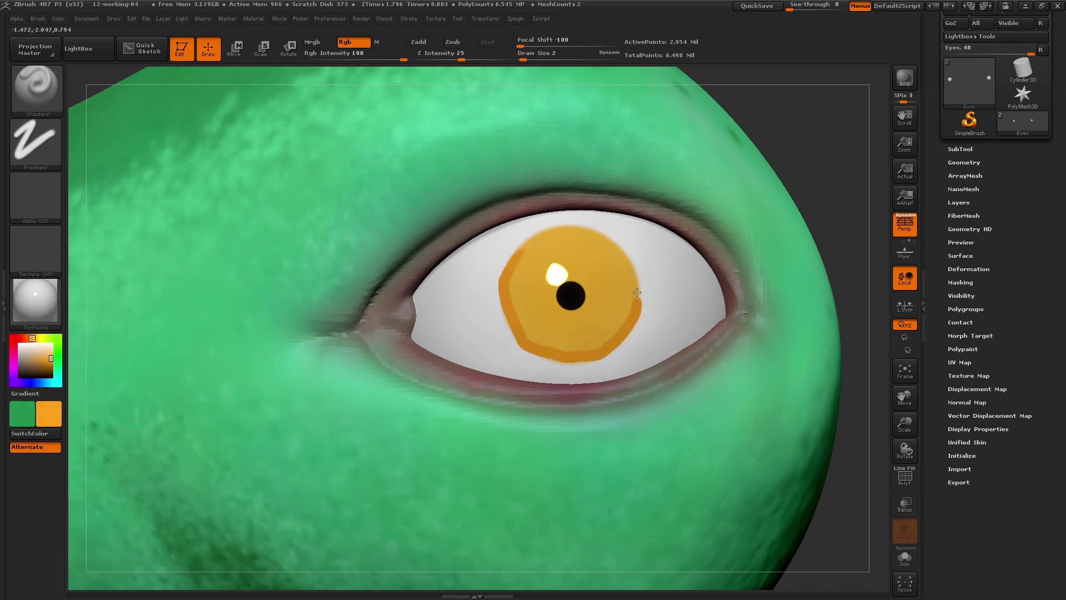
key(shift)
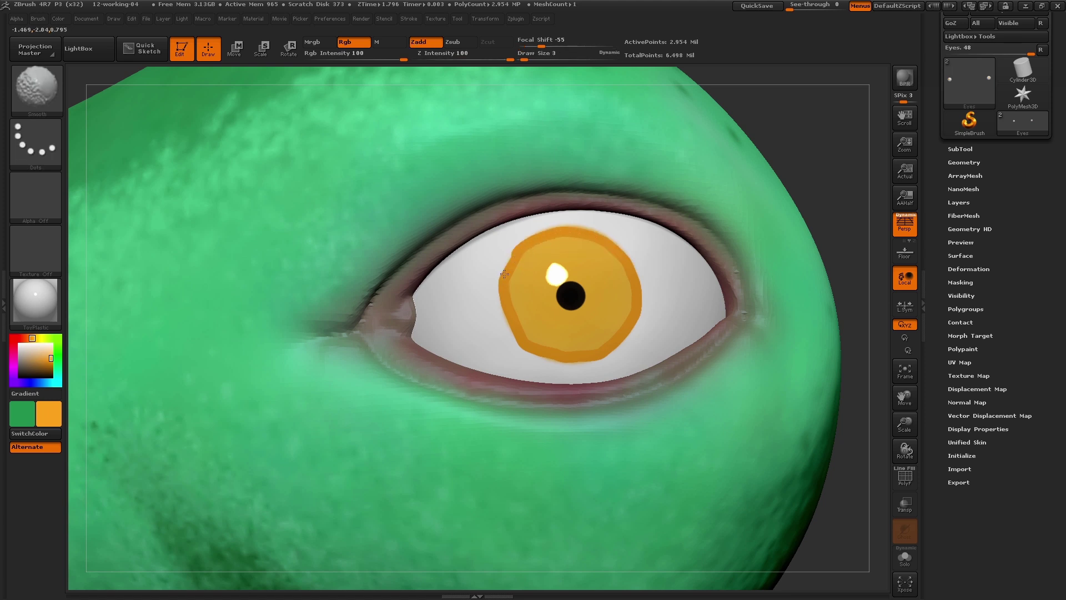
click(39, 197)
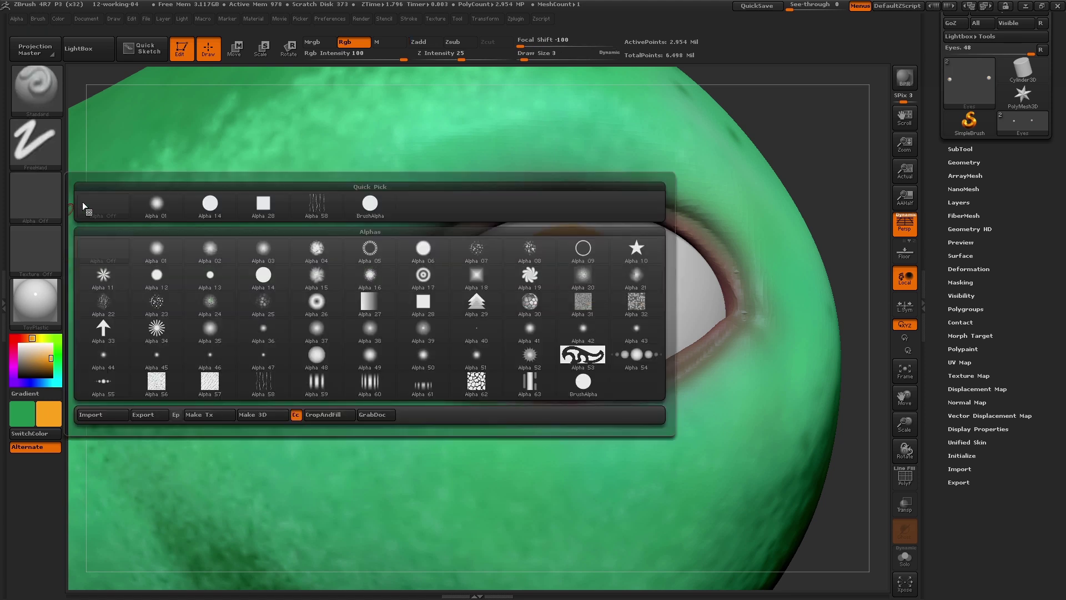
click(319, 209)
drag(50, 359, 50, 345)
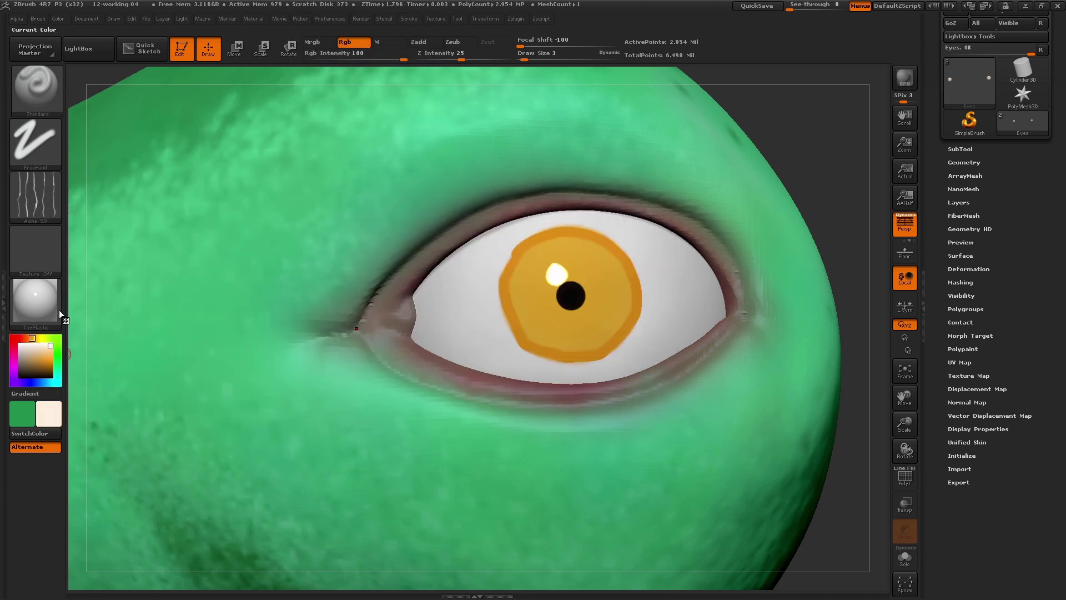
- Switch to the DragRect stroke, zoom in on the iris, and lower the subdivision level
click(36, 142)
click(119, 156)
mouse_move(245, 174)
alt+mouse_down()
mouse_move(573, 257)
mouse_move(564, 292)
alt+mouse_up()
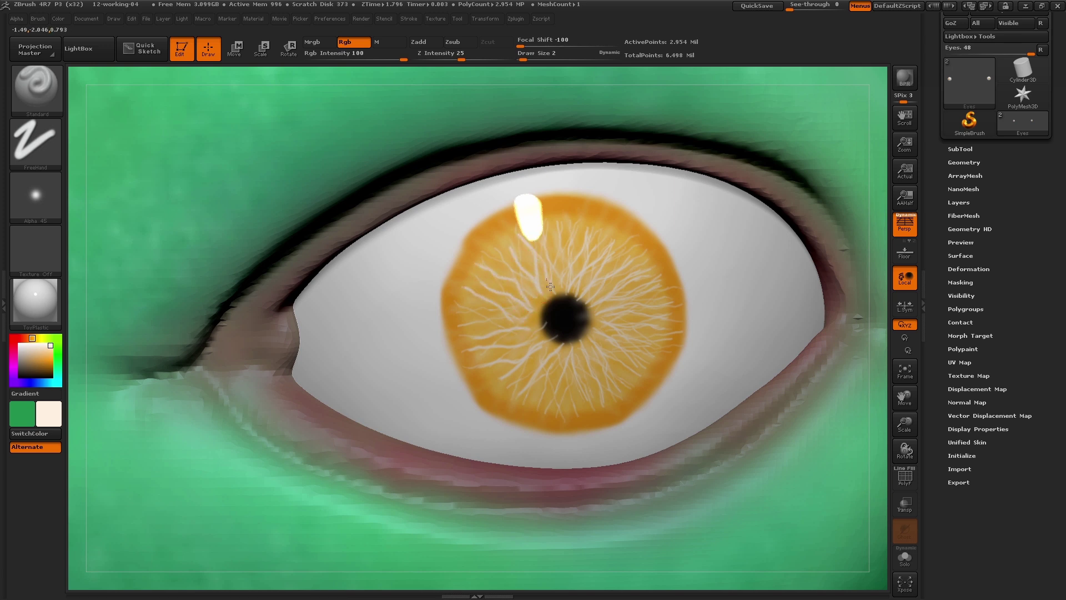
key(c)
key(shift)
key(shift+d)
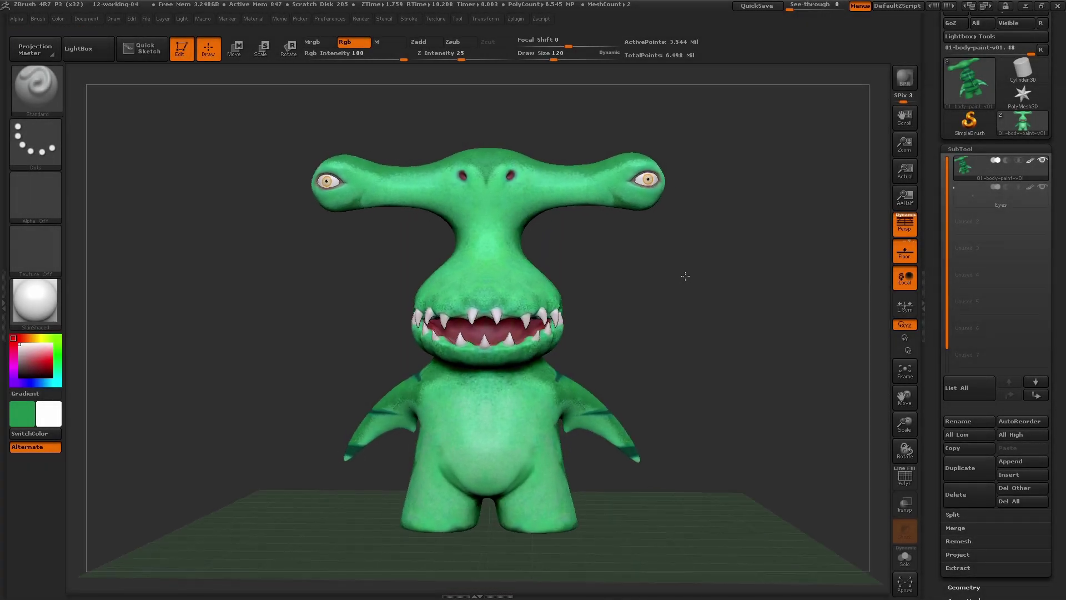
- Zoom and turn the shark, Frame it to fill the view, then rotate back to front
drag(669, 293, 651, 293)
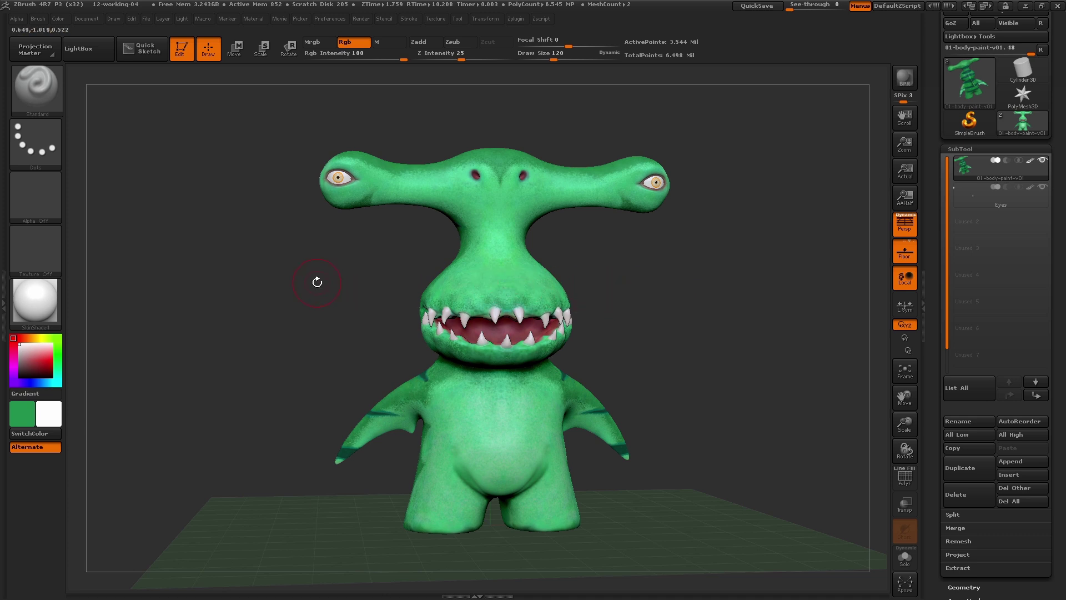
mouse_move(314, 282)
alt+mouse_down()
mouse_move(355, 279)
mouse_move(369, 301)
mouse_move(353, 274)
alt+mouse_up()
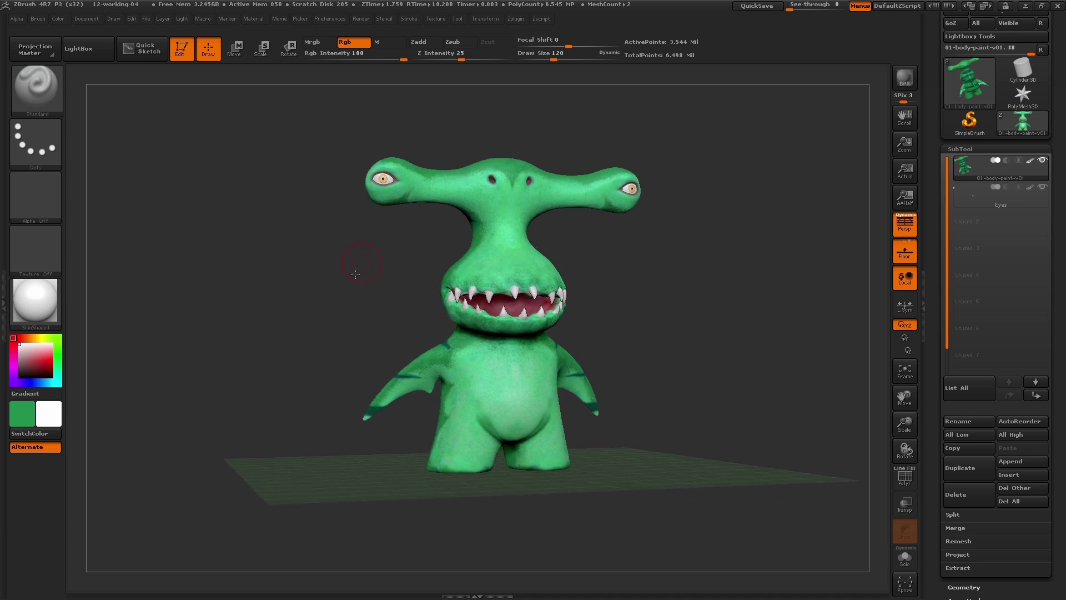
drag(691, 312, 682, 314)
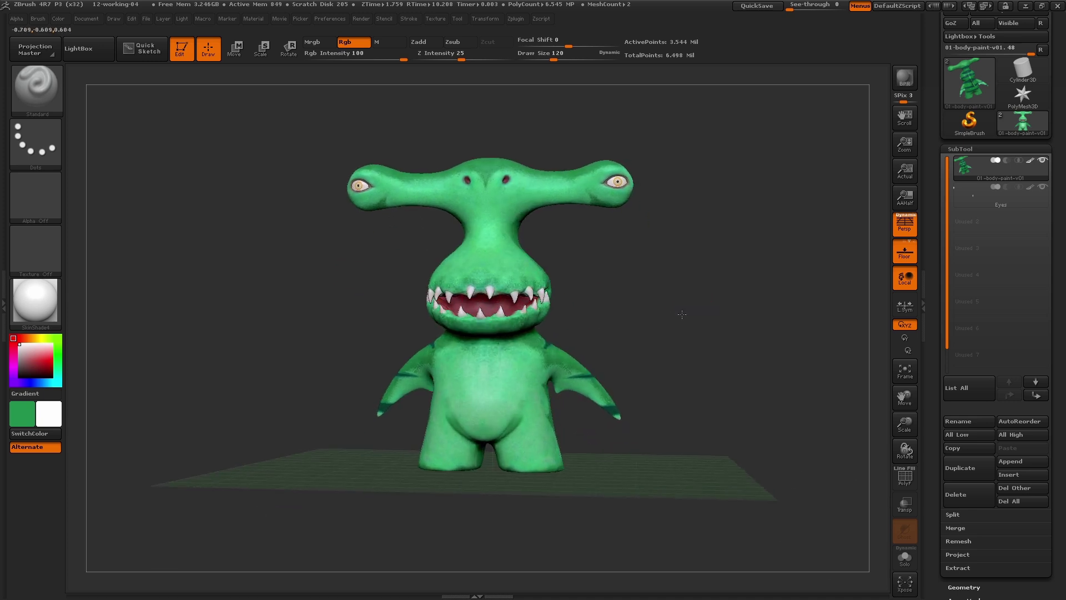
click(905, 372)
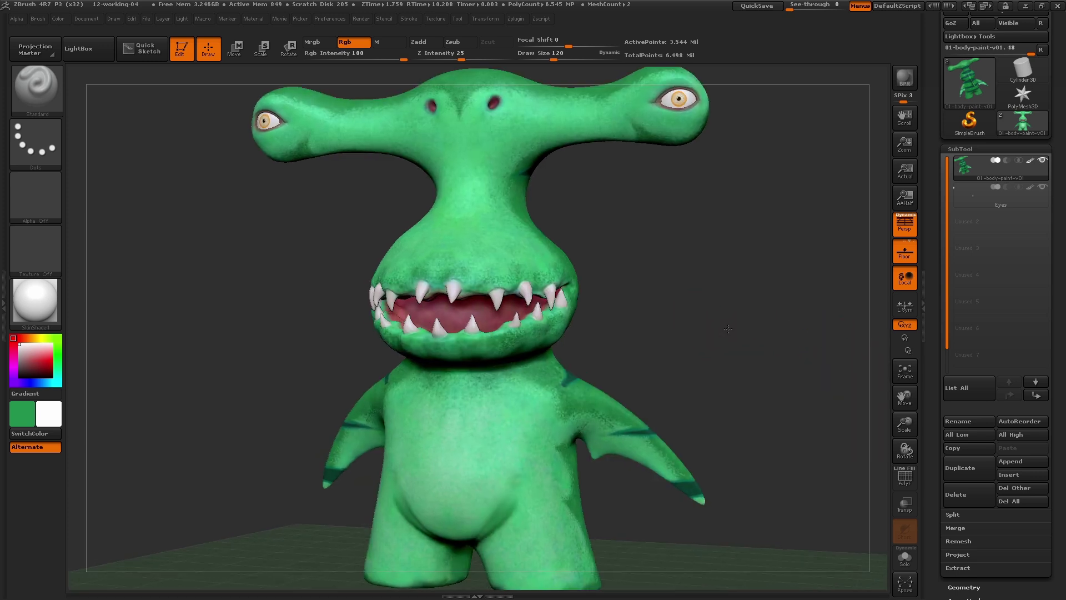
drag(728, 328, 726, 328)
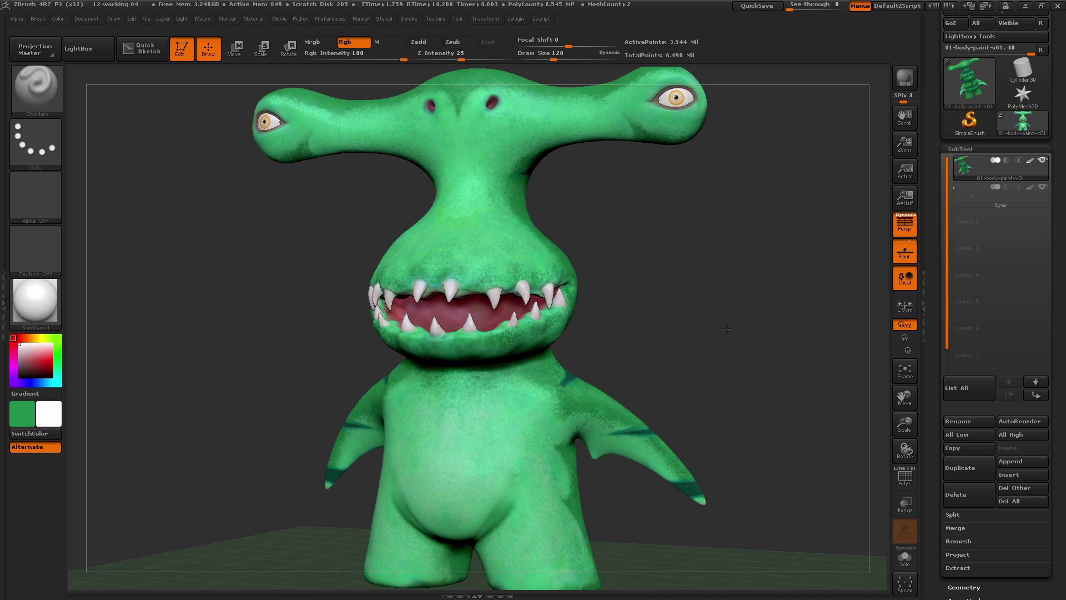
- BPR-render the shark, then make the background a light pink gradient with Range 0.4
click(903, 80)
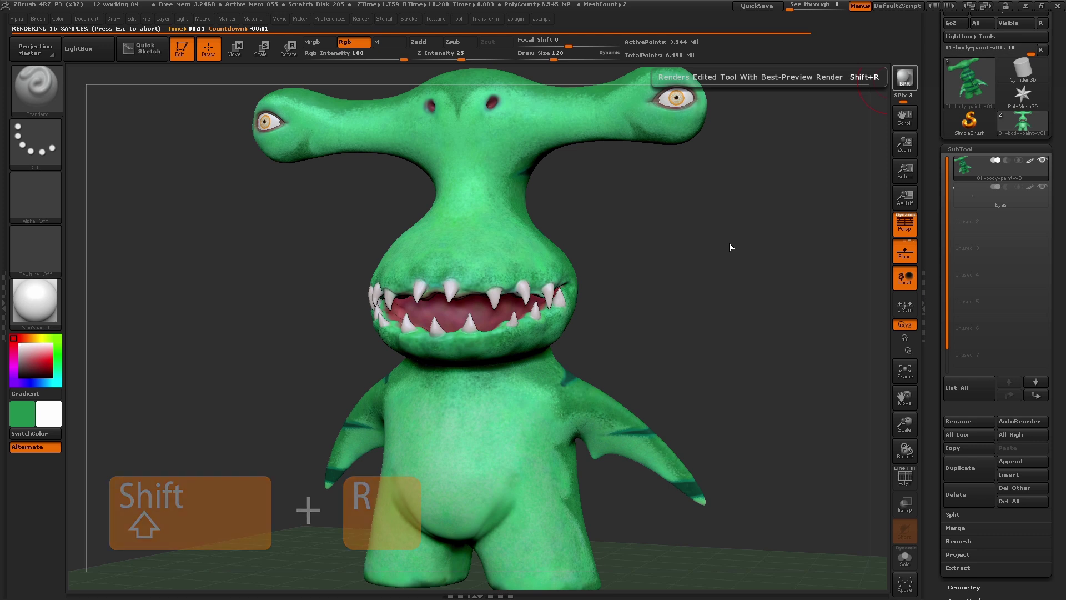
click(730, 247)
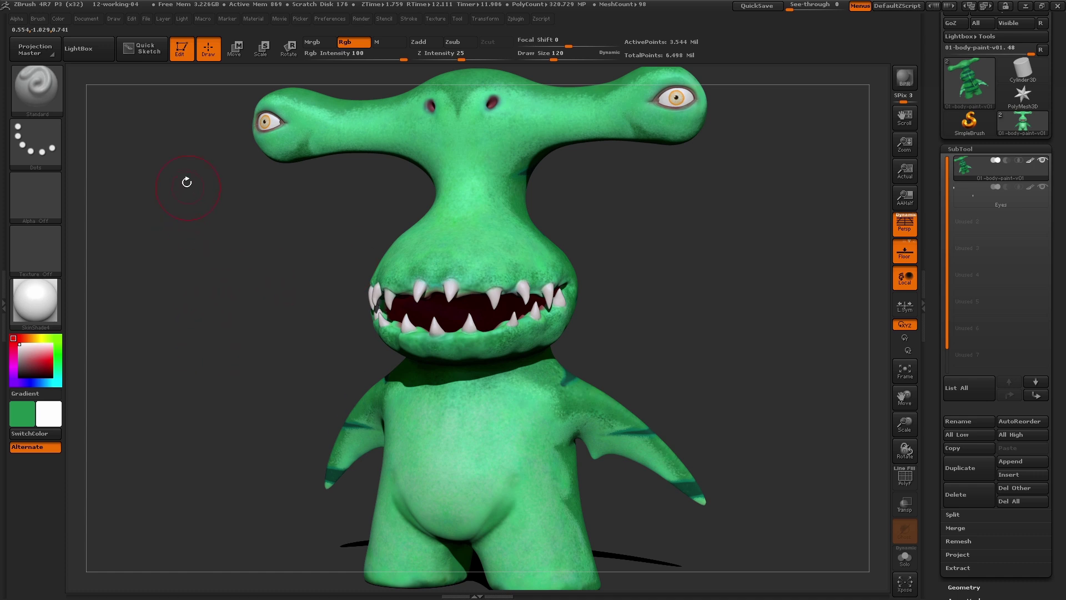
click(93, 21)
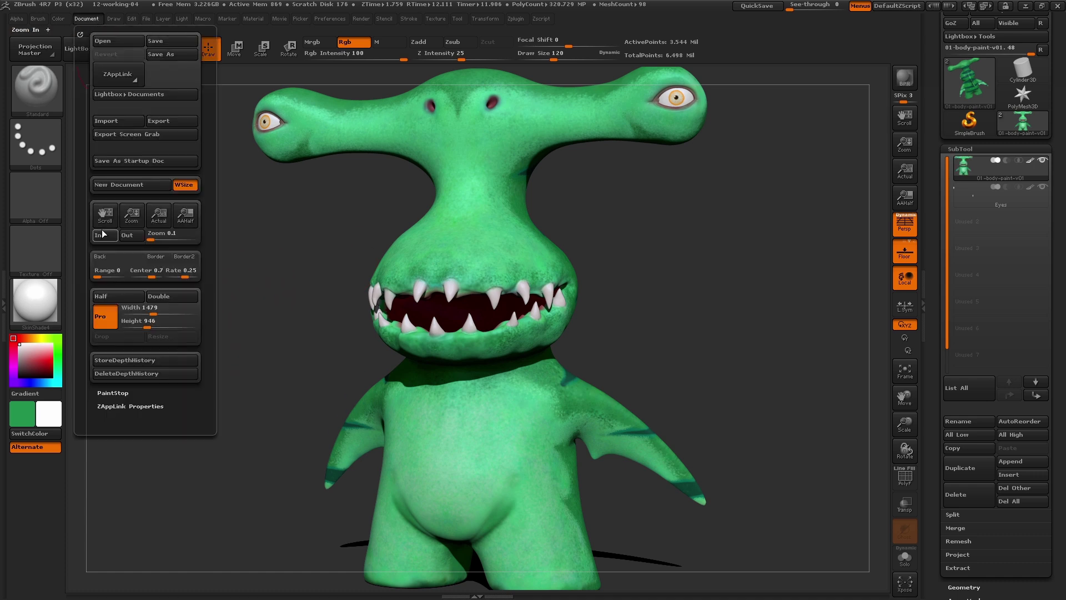
click(114, 258)
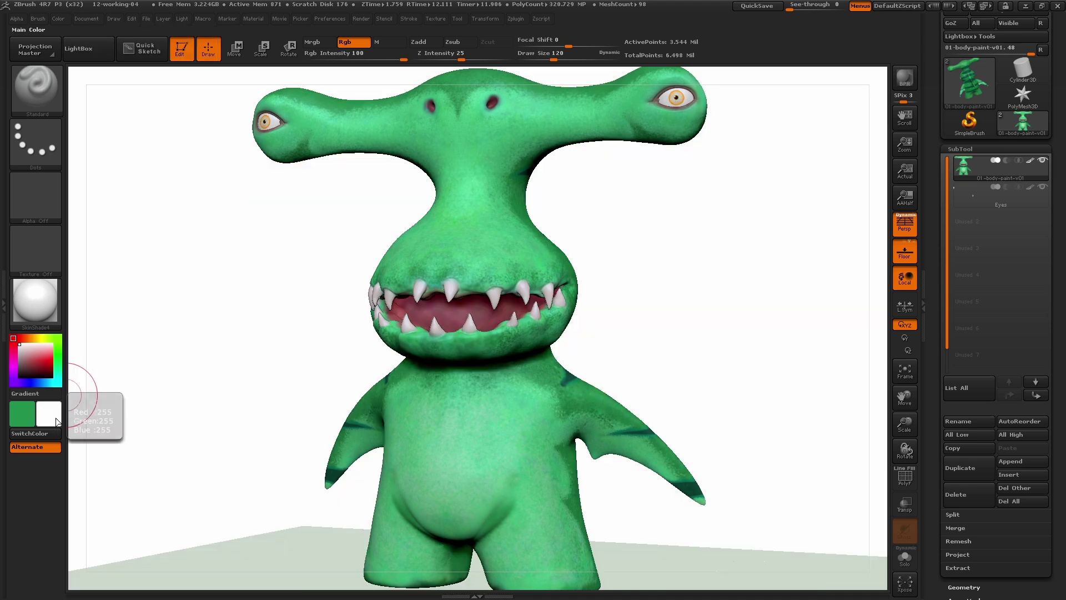
mouse_move(49, 414)
click(55, 418)
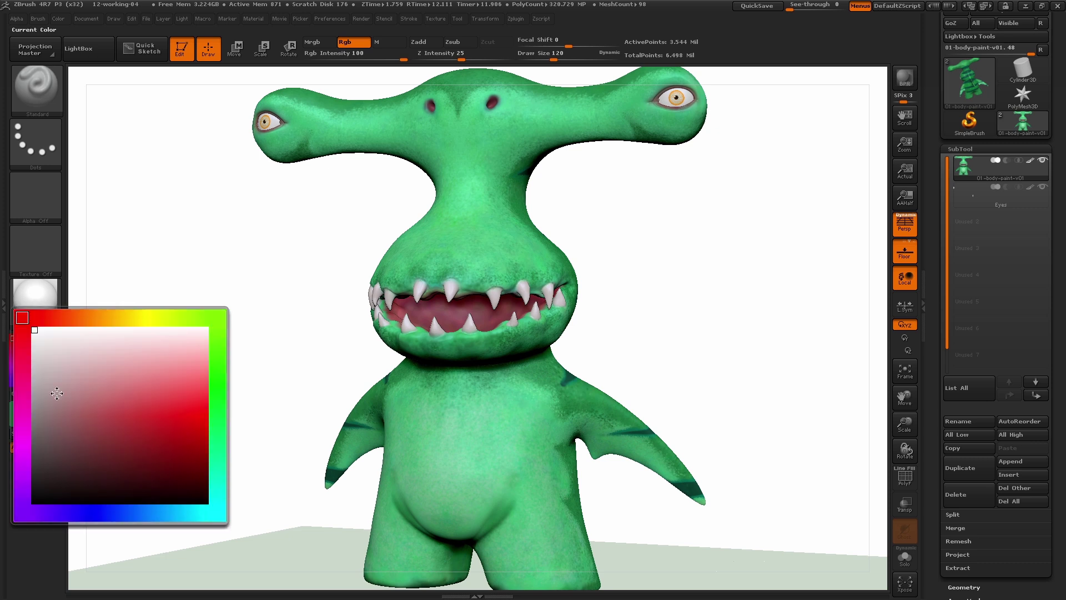
click(56, 355)
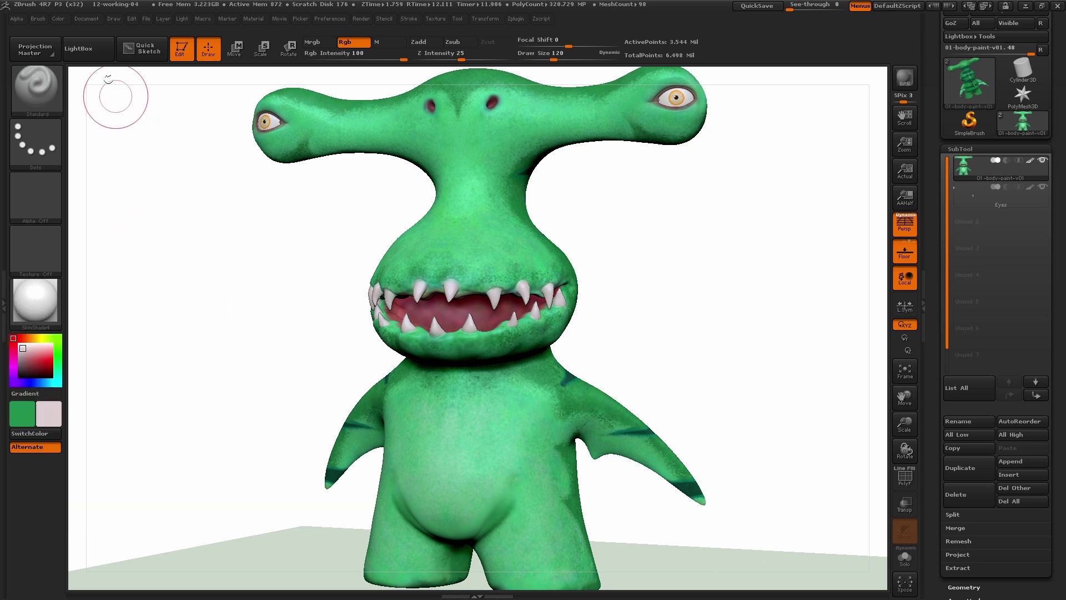
click(93, 22)
click(107, 162)
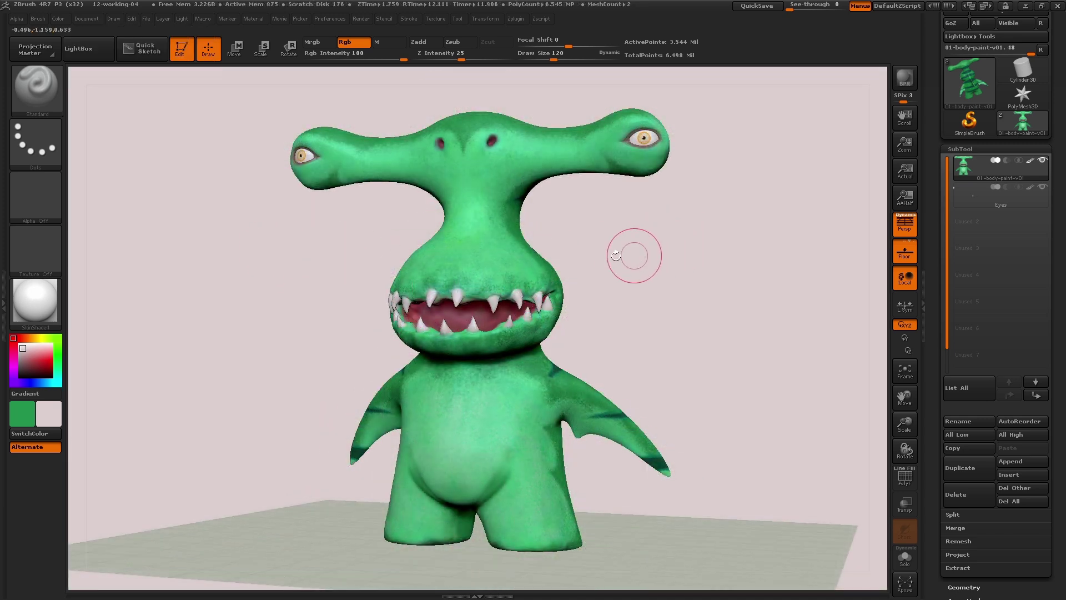
click(86, 18)
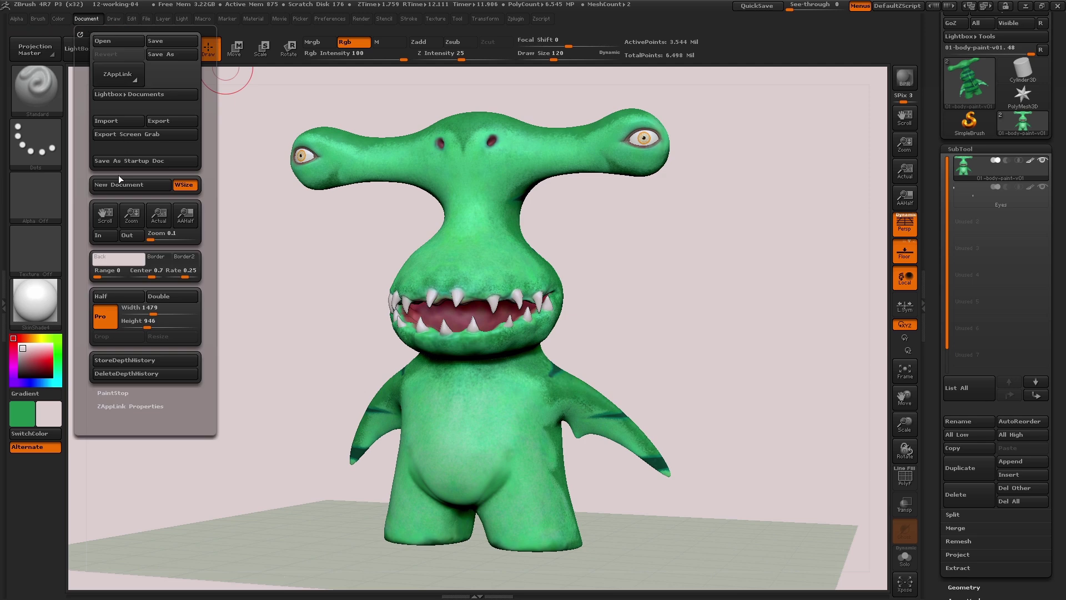
drag(98, 276, 178, 275)
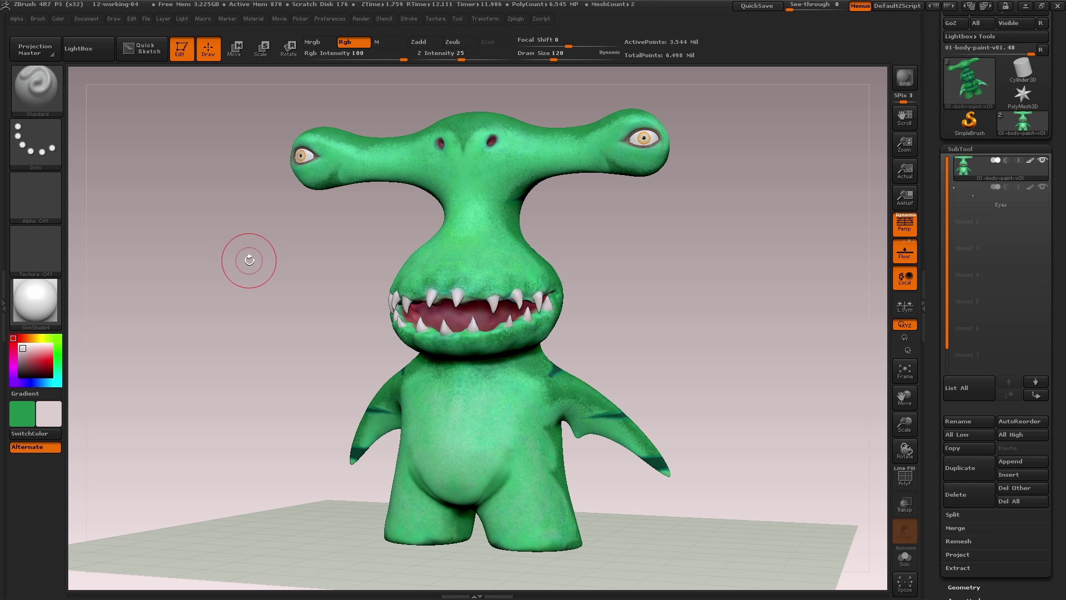
- Show the Material palette and dock the Document palette in the left tray
click(4, 293)
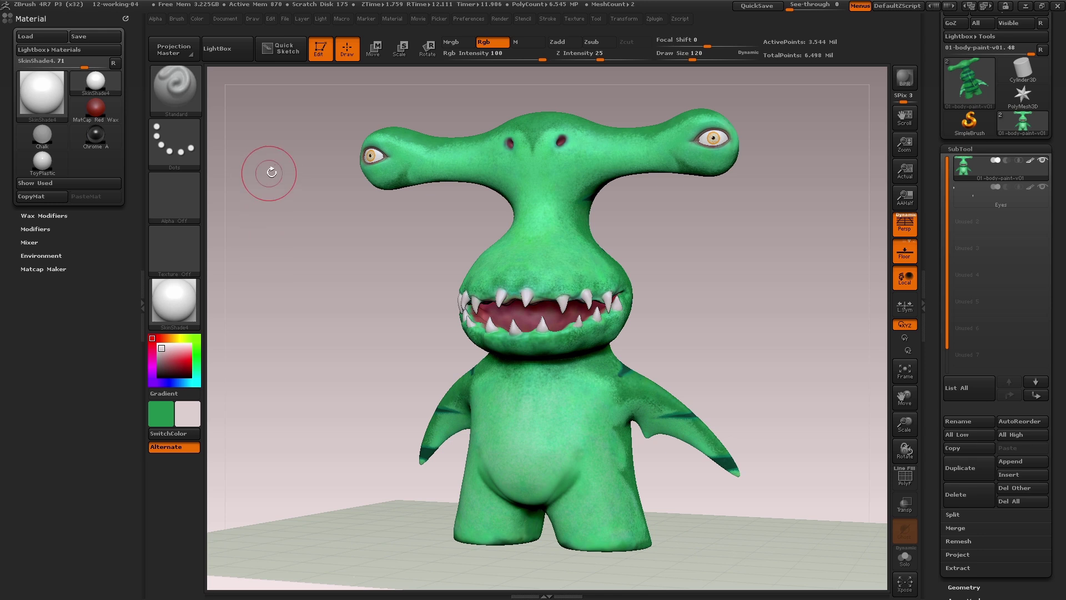
click(225, 19)
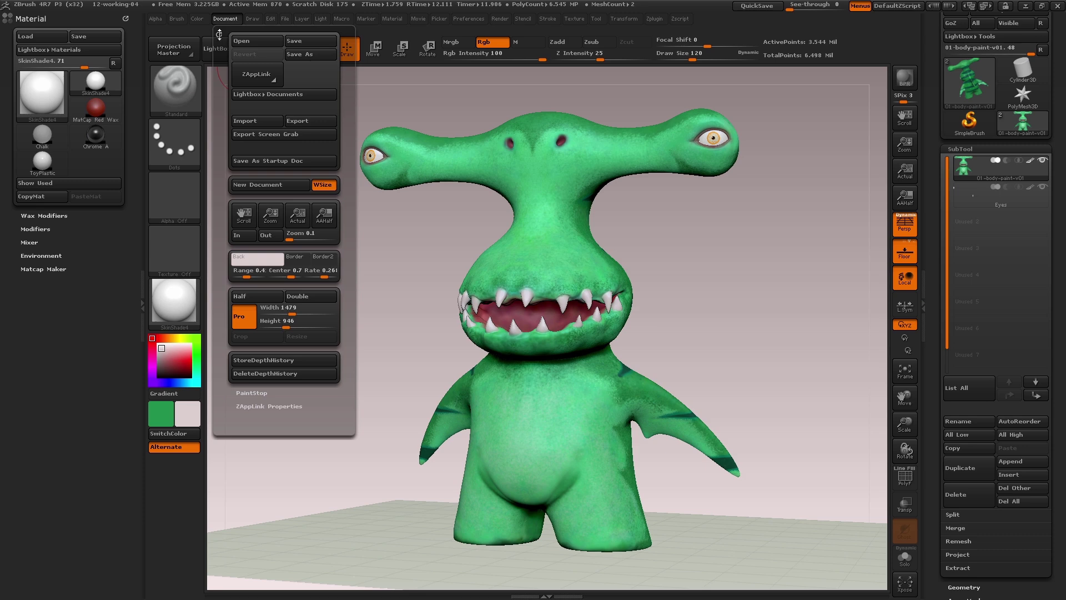
click(219, 35)
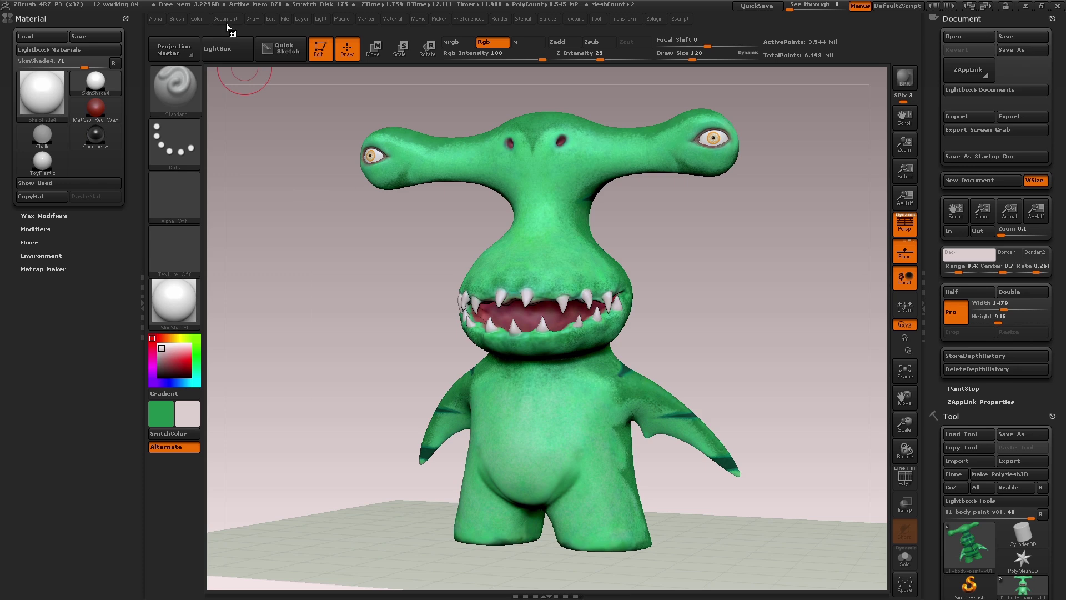
click(225, 21)
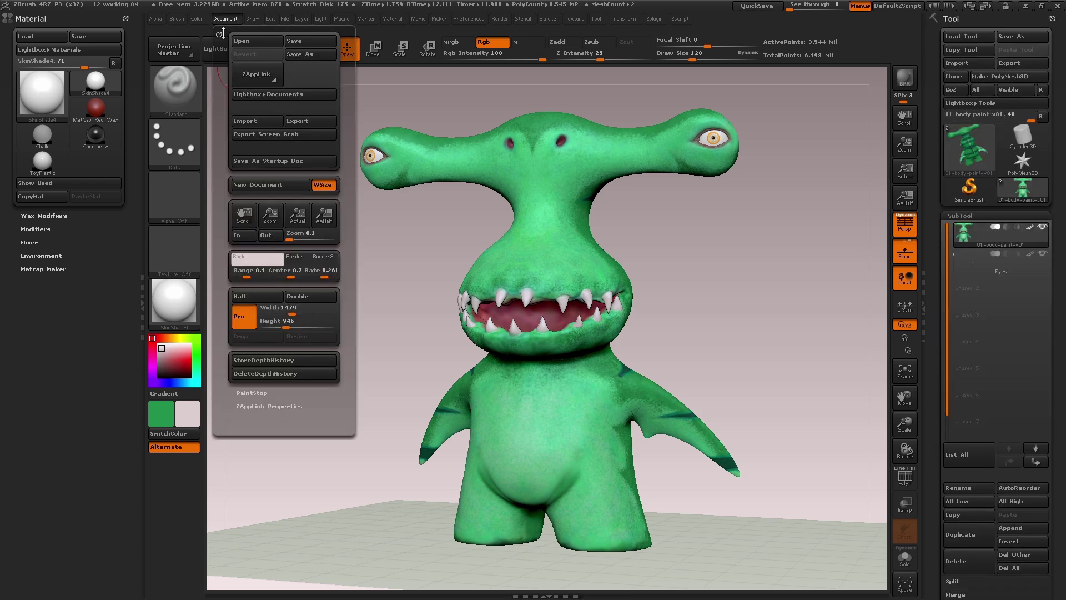
drag(219, 34, 42, 25)
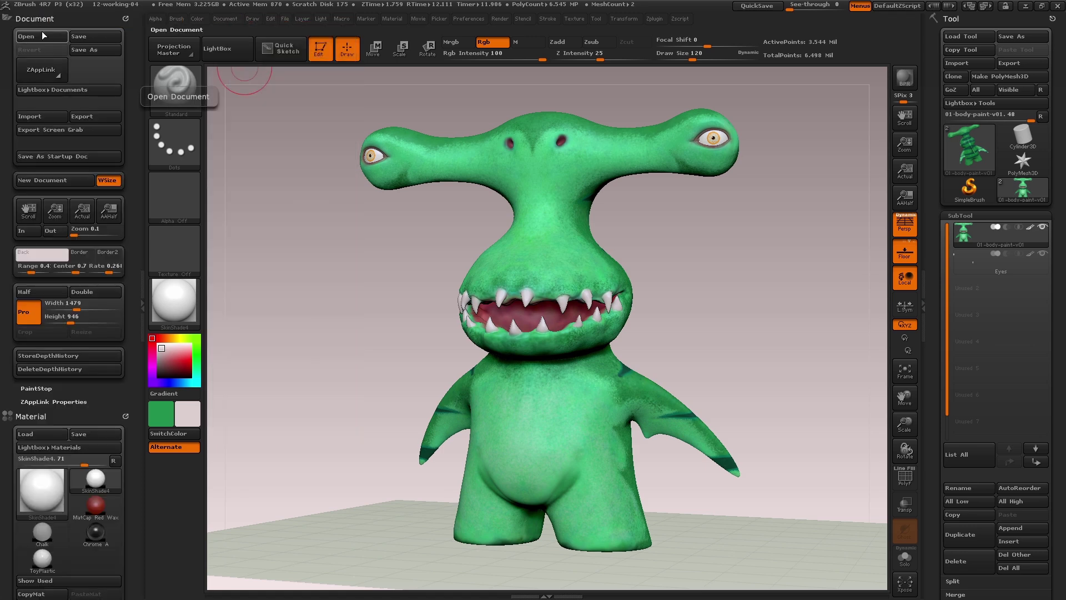
- Dock the Color palette above Document, then undock it and bring it up again
click(195, 18)
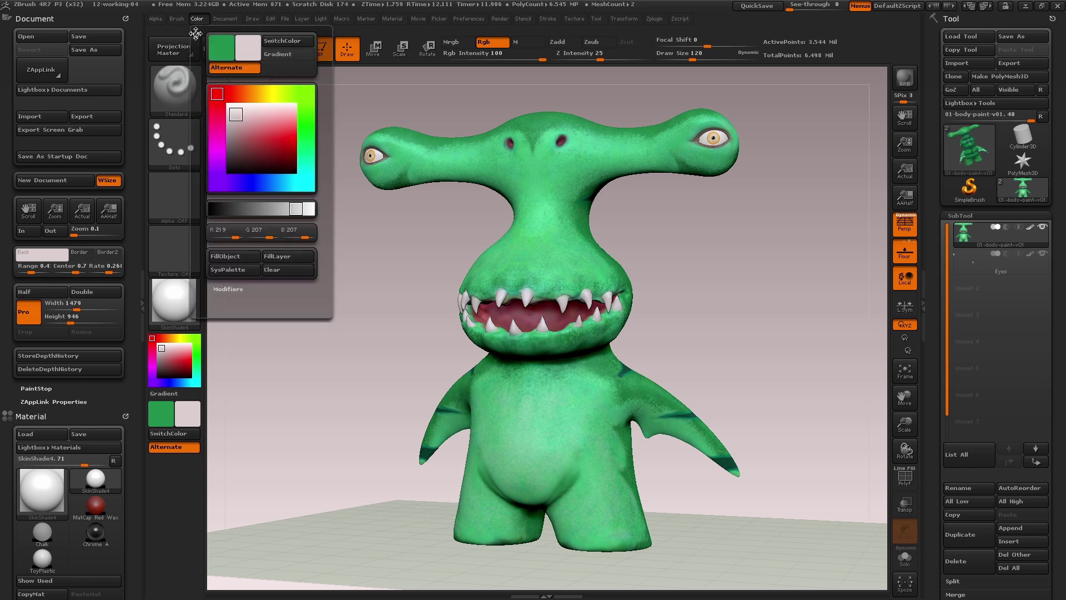
drag(195, 34, 50, 25)
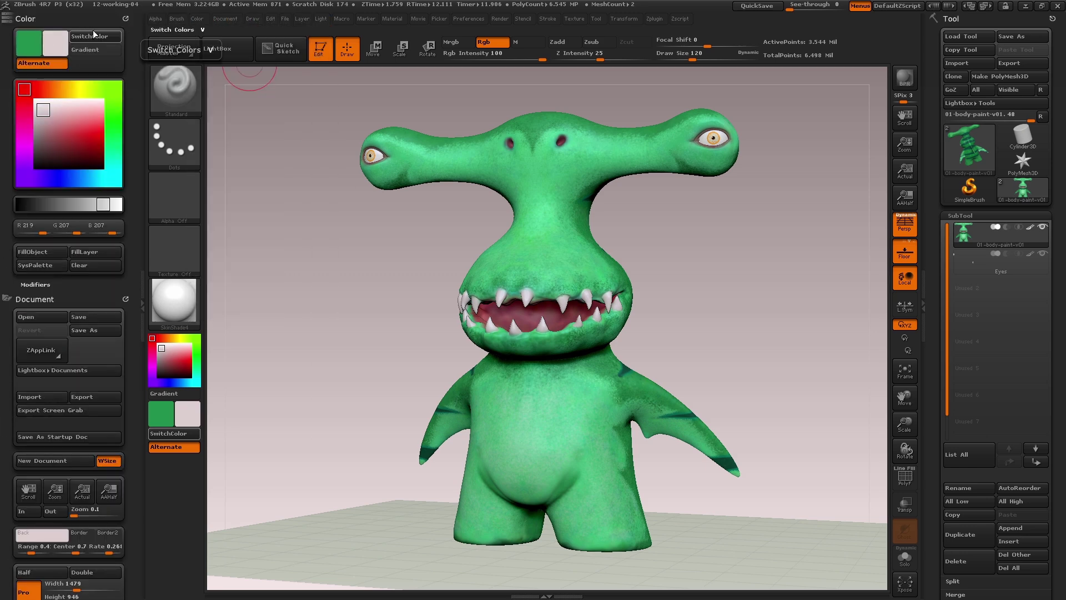
click(125, 18)
click(196, 19)
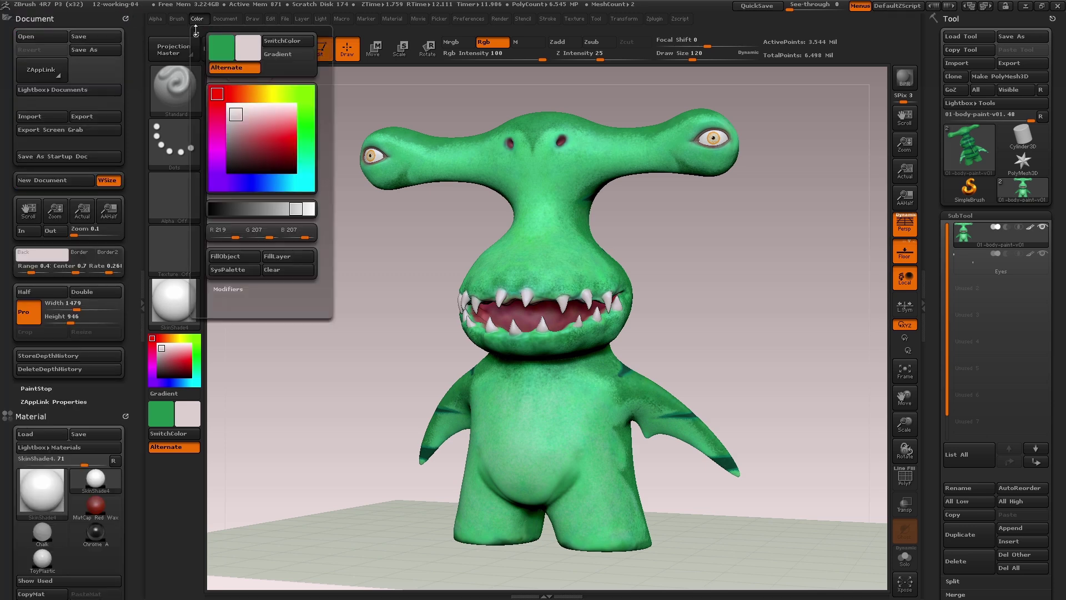
- Dock the Color palette in the right tray, BPR-render, and toggle Floor off and on
drag(198, 35, 950, 37)
click(903, 79)
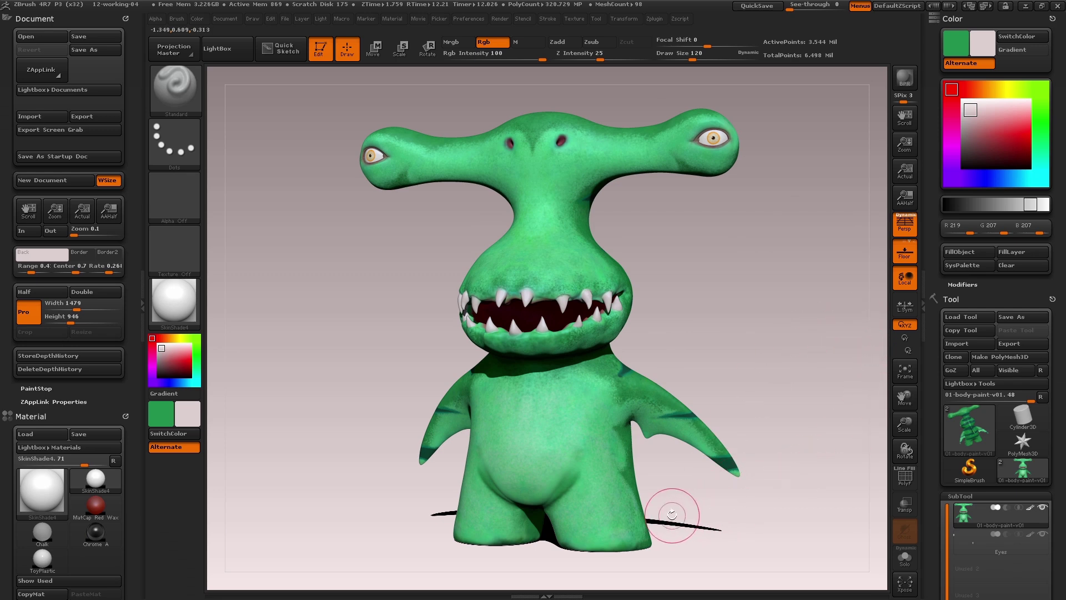
mouse_move(678, 514)
mouse_down()
mouse_move(690, 514)
mouse_move(684, 498)
mouse_move(734, 360)
mouse_up()
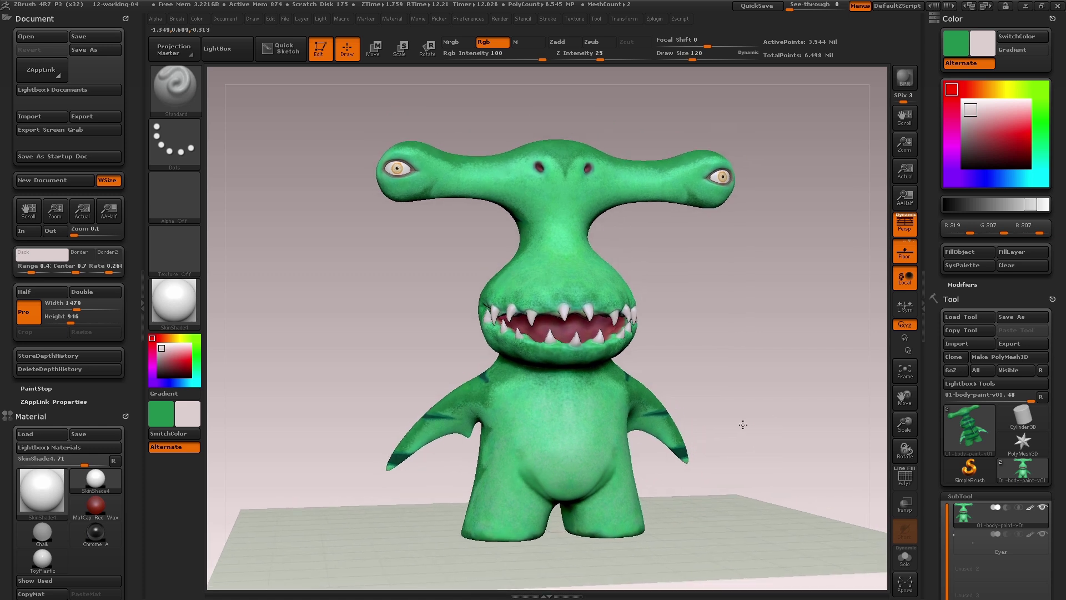
click(905, 255)
click(905, 255)
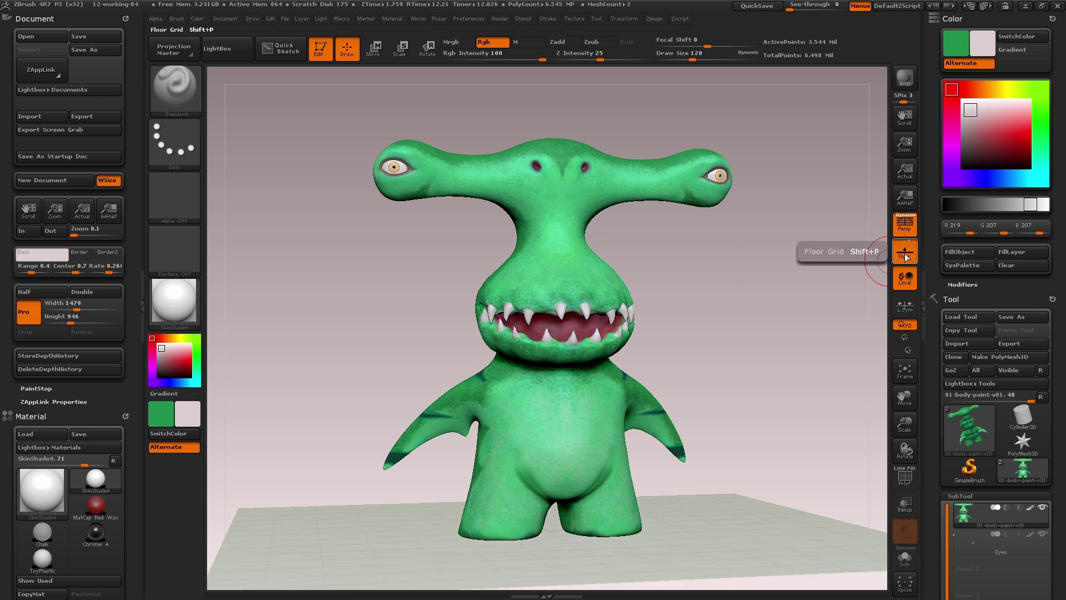
drag(746, 310, 750, 312)
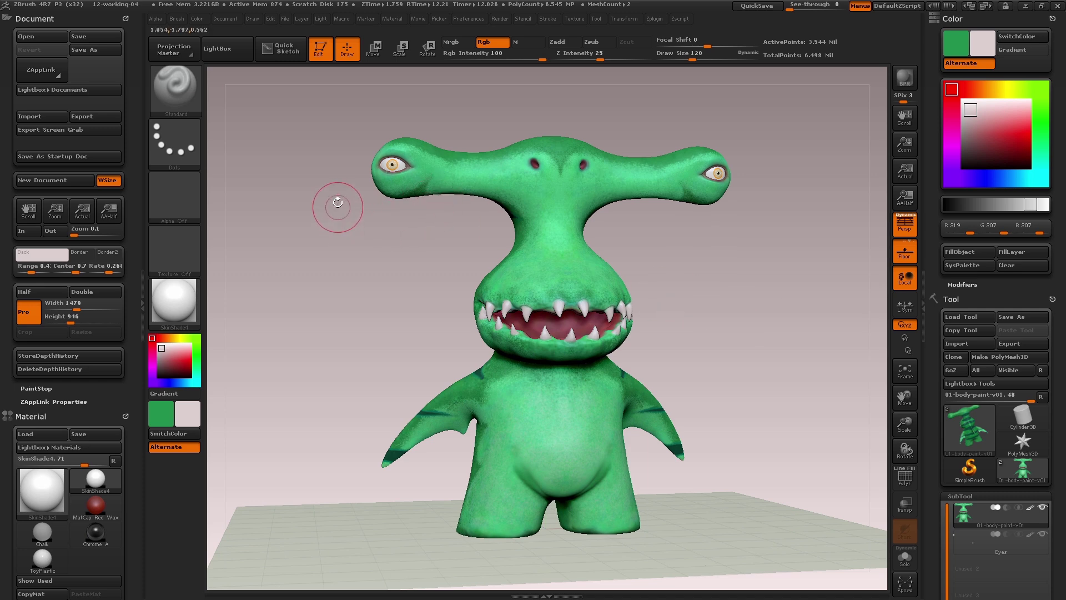
- Dock the Light palette, move the light to the upper left, and brighten it
click(320, 18)
mouse_move(319, 31)
mouse_down()
mouse_move(50, 37)
mouse_move(35, 73)
mouse_up()
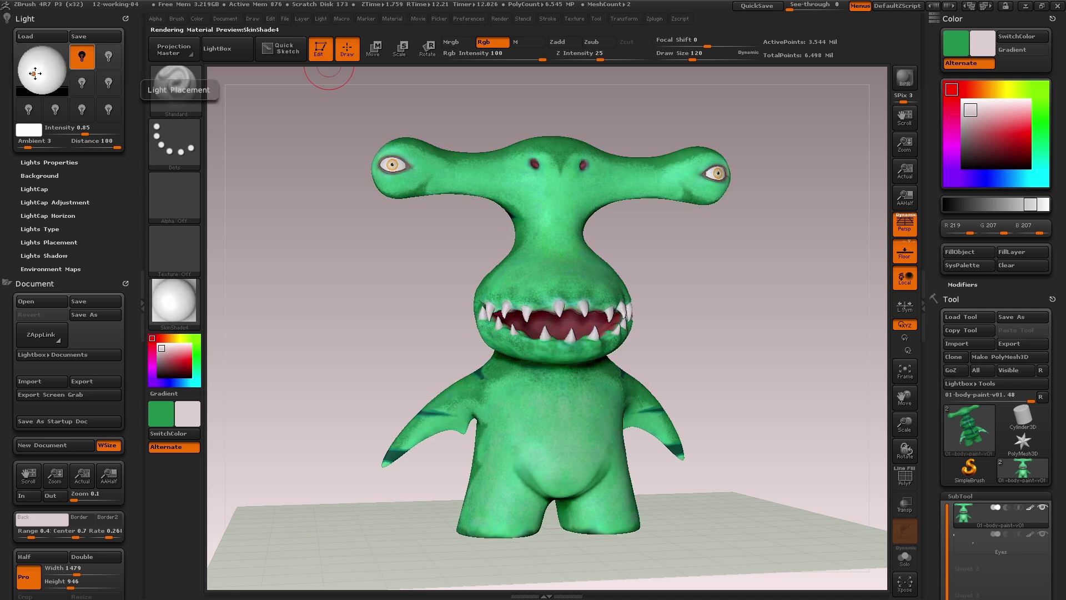
mouse_move(35, 73)
mouse_down()
mouse_move(52, 60)
mouse_move(42, 81)
mouse_move(26, 61)
mouse_up()
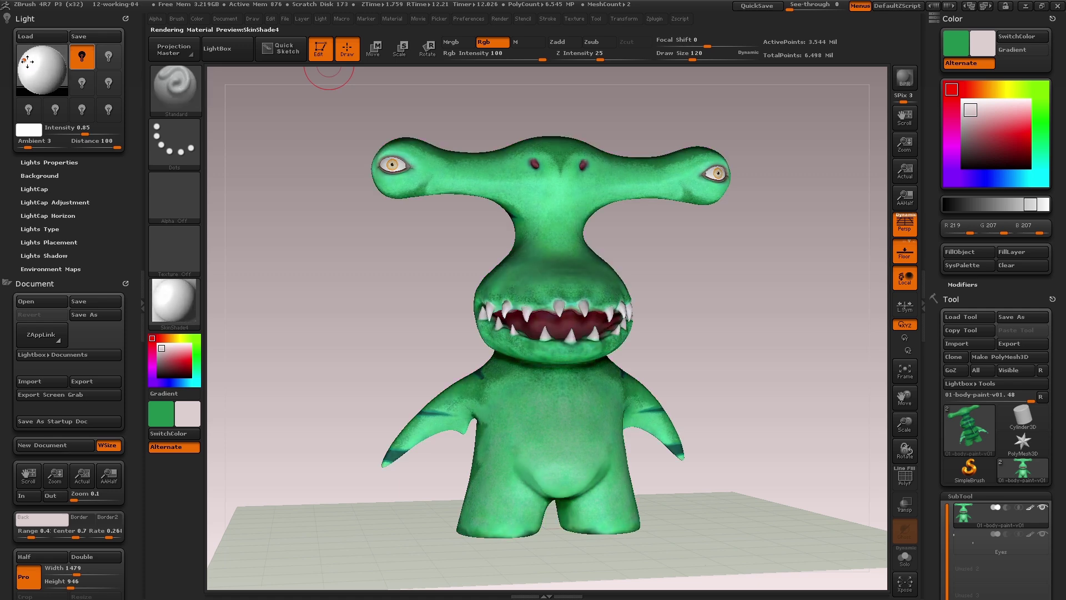
drag(84, 132, 86, 131)
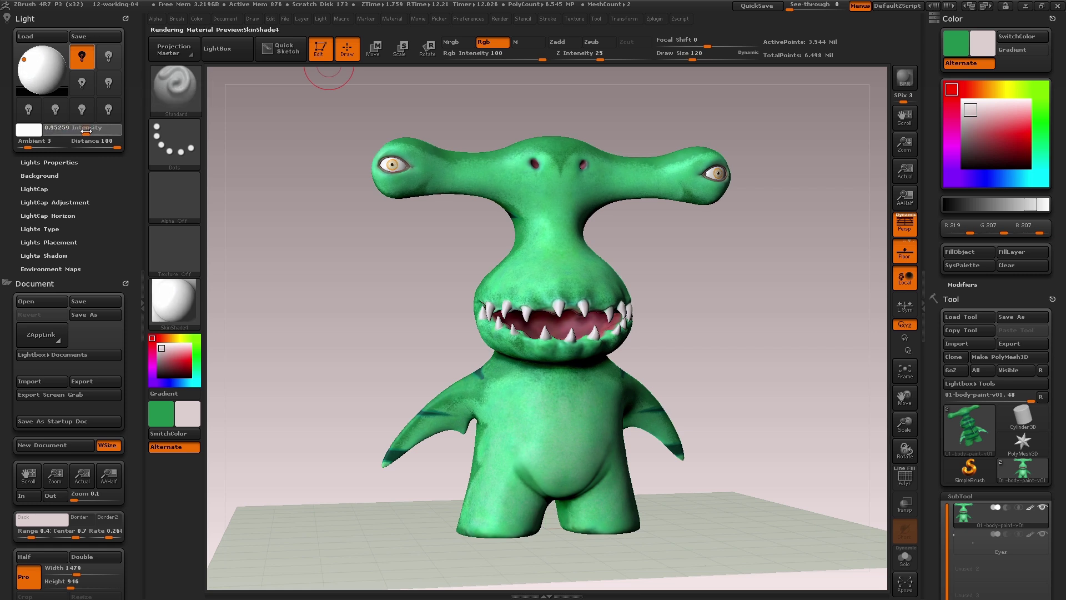
drag(86, 132, 104, 132)
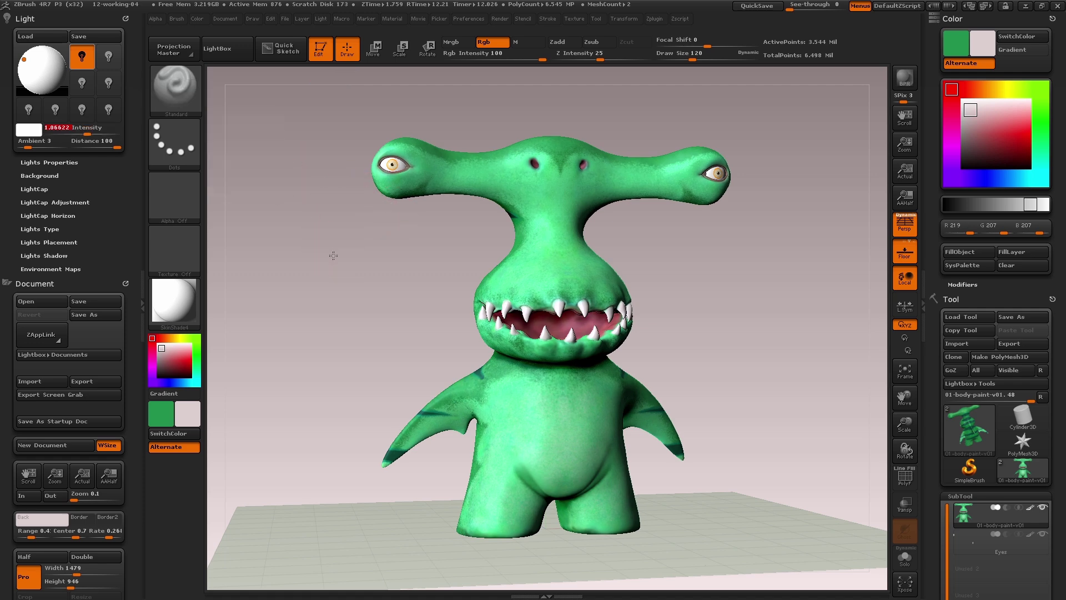
- Turn the shark slightly, BPR-render it with Shift+R, then return to the preview
drag(333, 255, 389, 256)
key(shift+r)
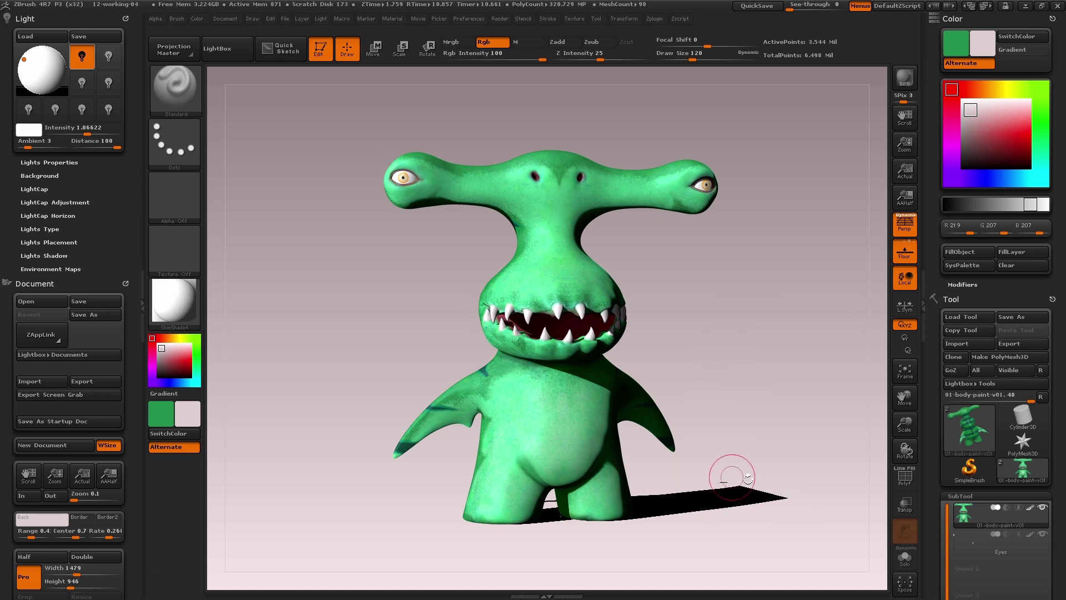
click(731, 373)
drag(731, 373, 733, 370)
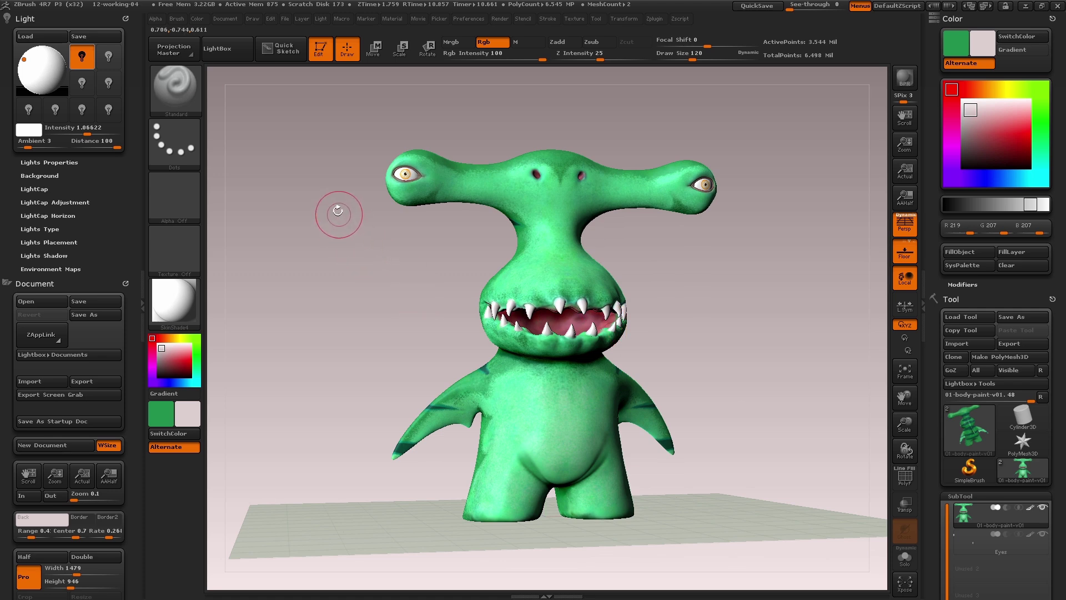
- Dock the Draw palette in the left tray and raise Grid Size to about 32.44
click(256, 19)
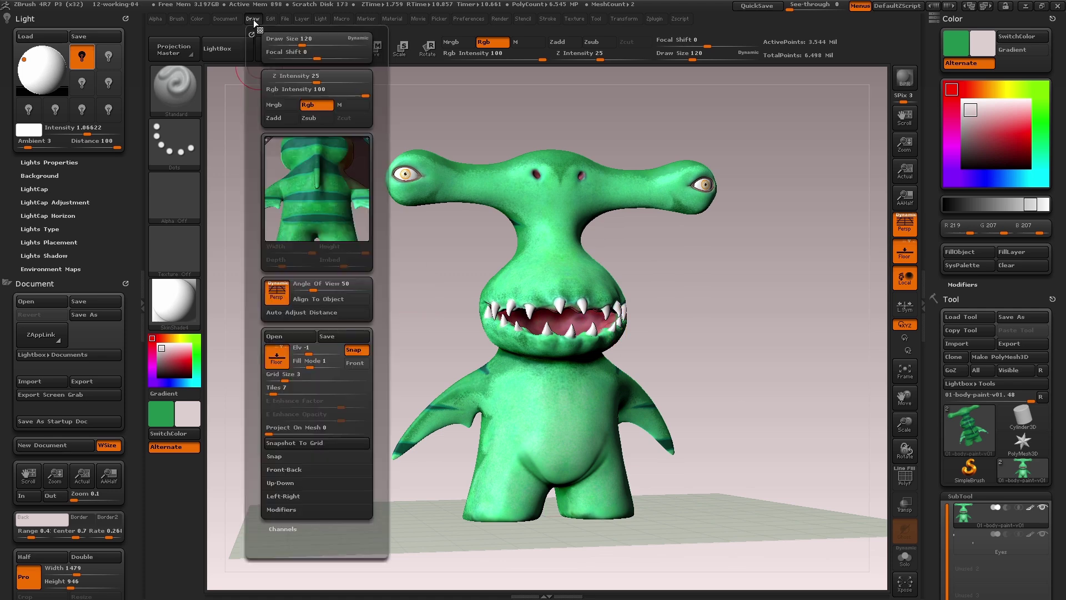
drag(250, 32, 44, 32)
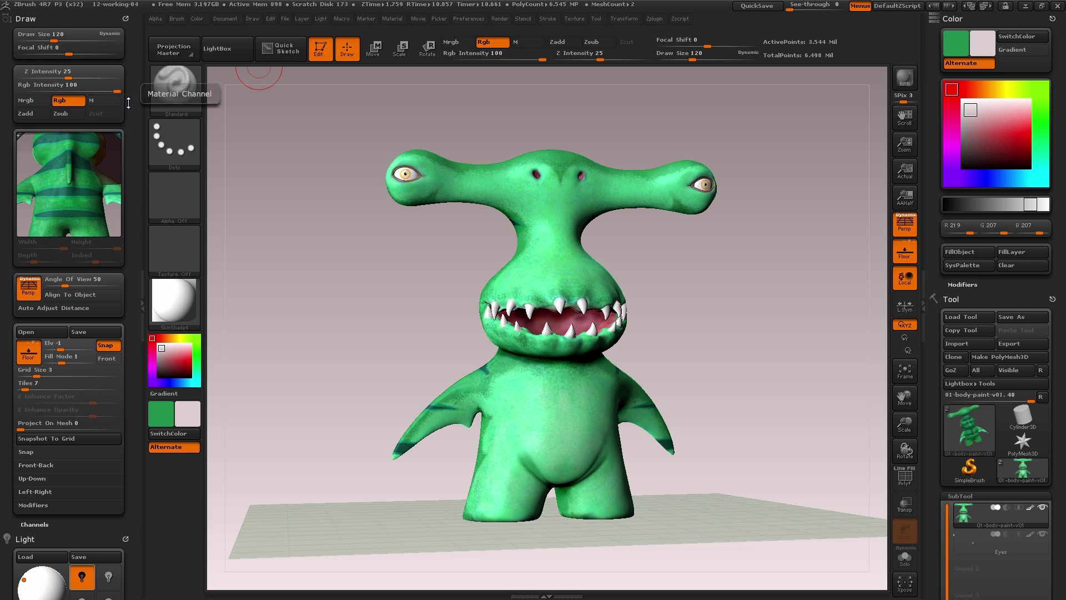
scroll(38, 317, down, 2)
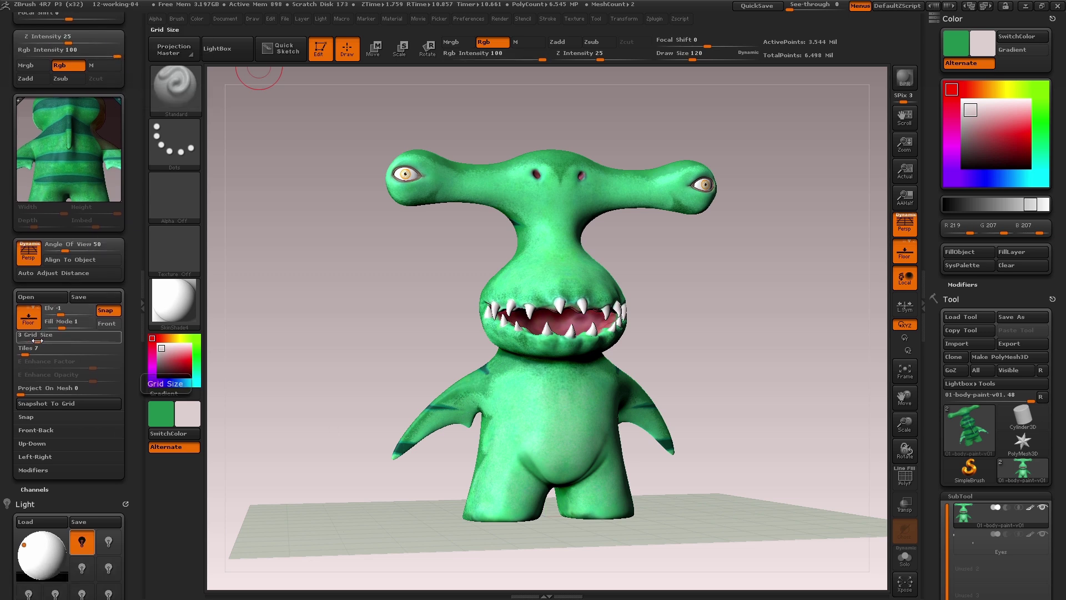
drag(36, 340, 75, 341)
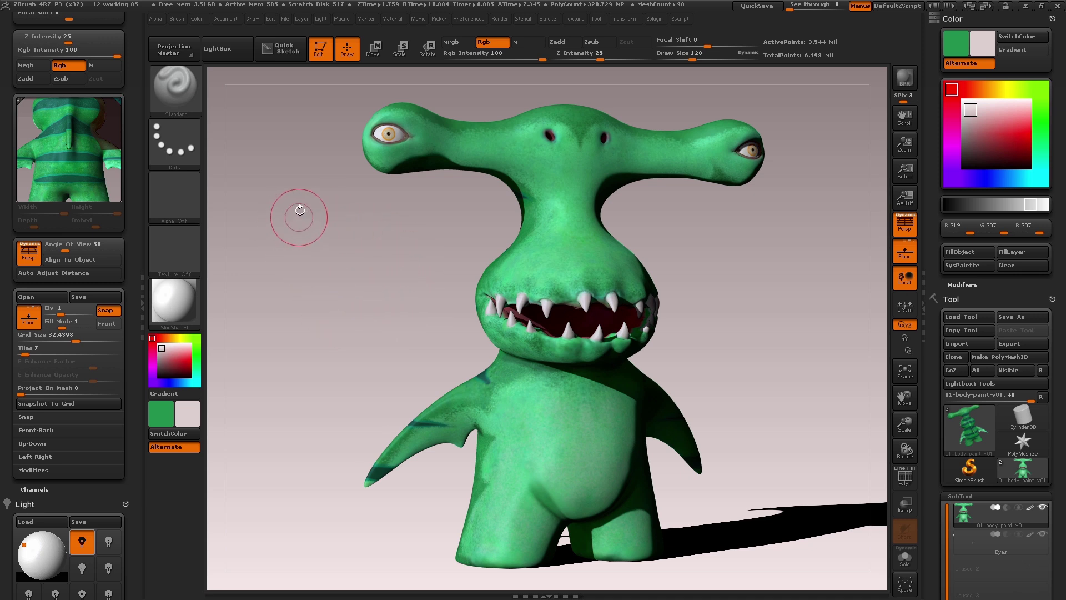
- Start a Document export and choose JPEG (*.JPG) as the file type
click(223, 19)
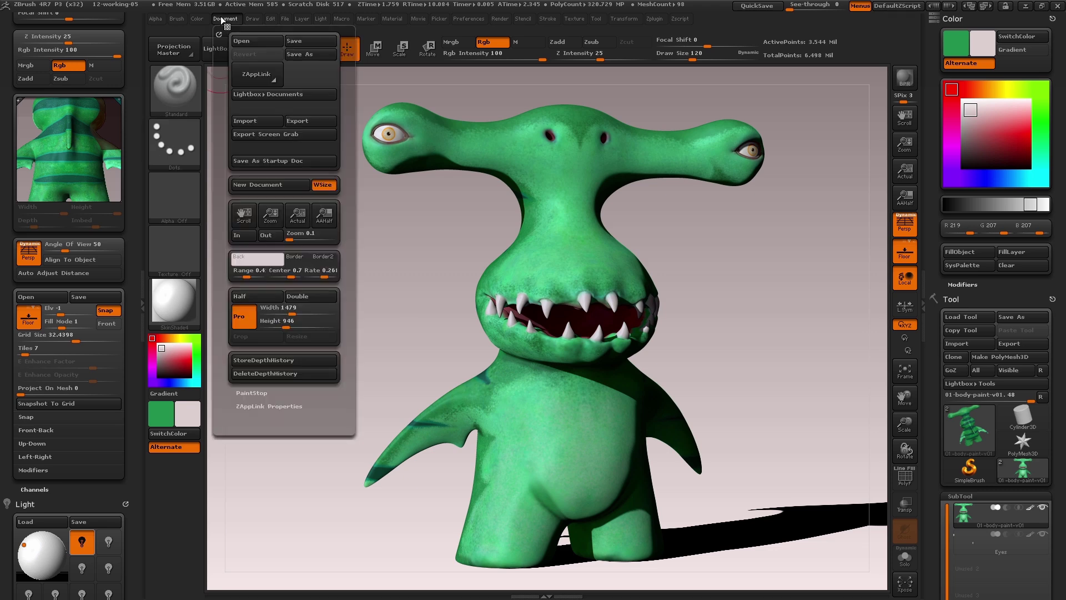
click(307, 121)
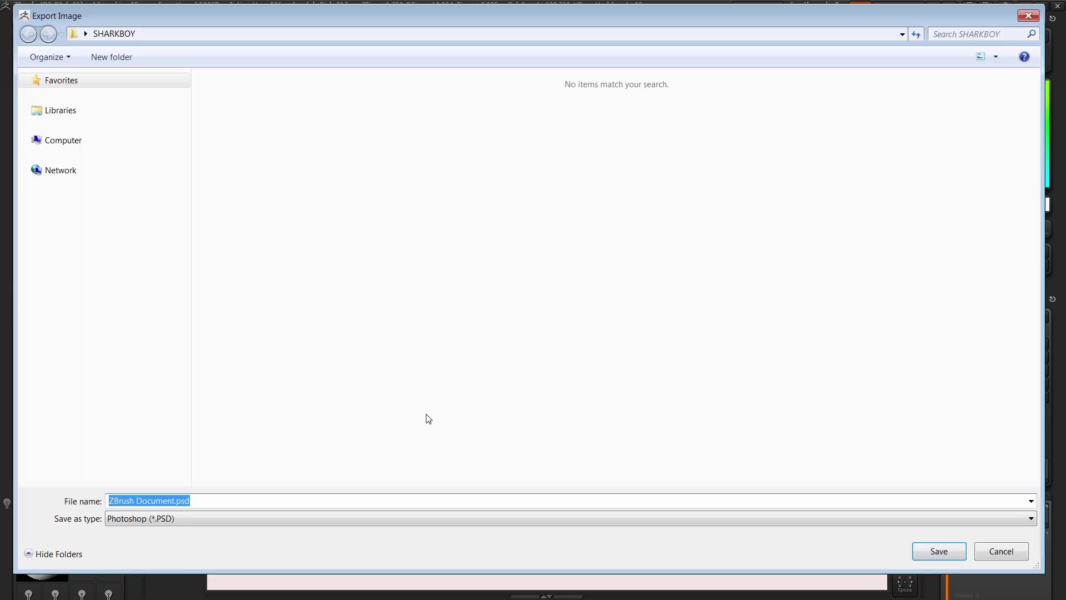
click(359, 515)
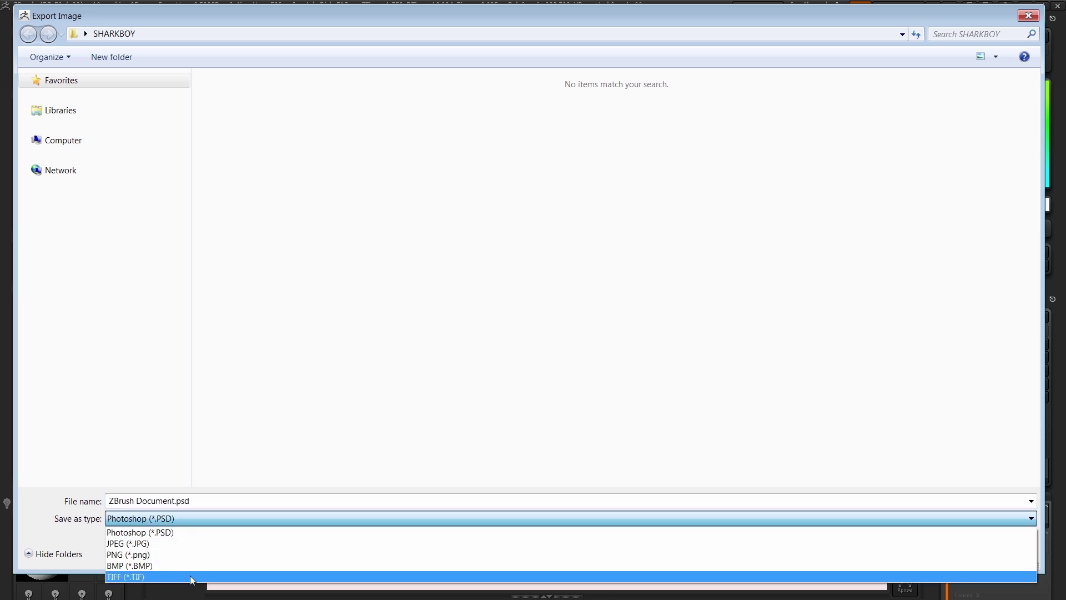
click(187, 543)
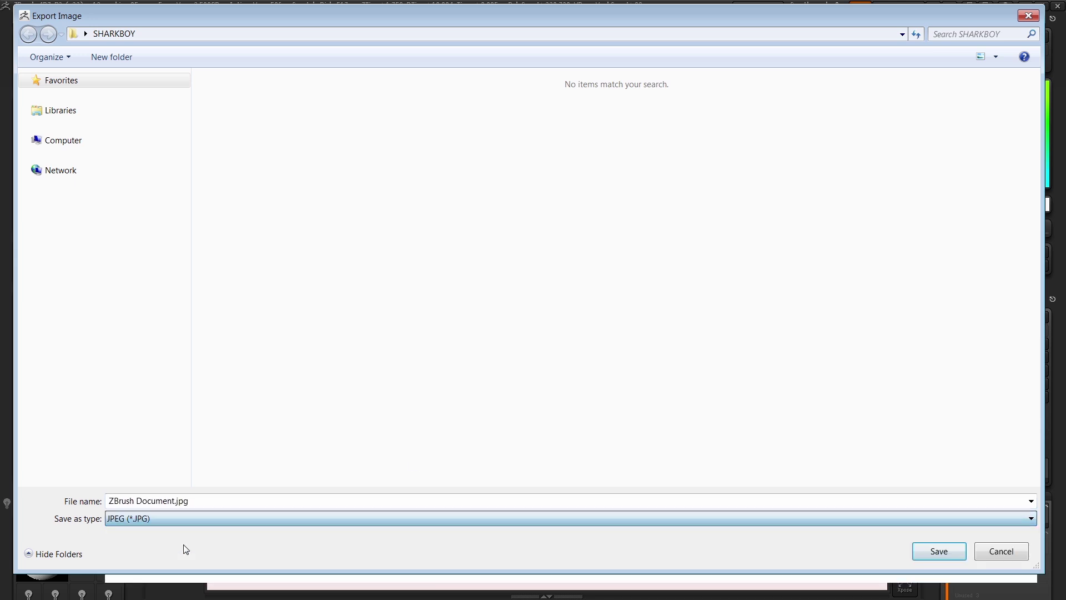
- Save the export, crop tightly around the shark, enable Adjust, and lower the contrast
click(945, 547)
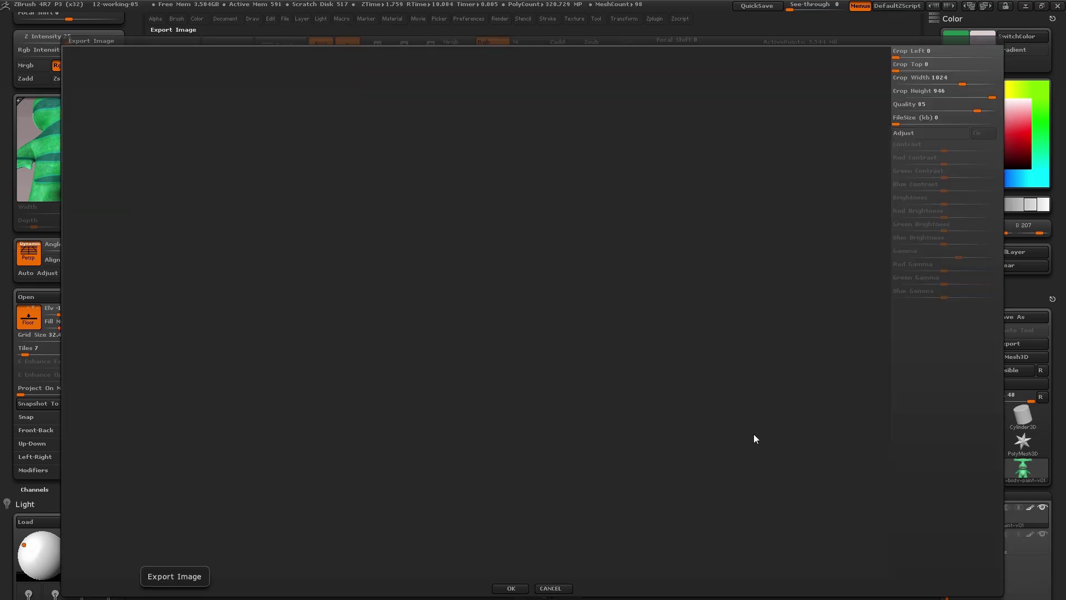
mouse_move(462, 264)
mouse_down()
mouse_move(494, 222)
mouse_move(531, 291)
mouse_move(231, 131)
mouse_up()
drag(164, 98, 367, 101)
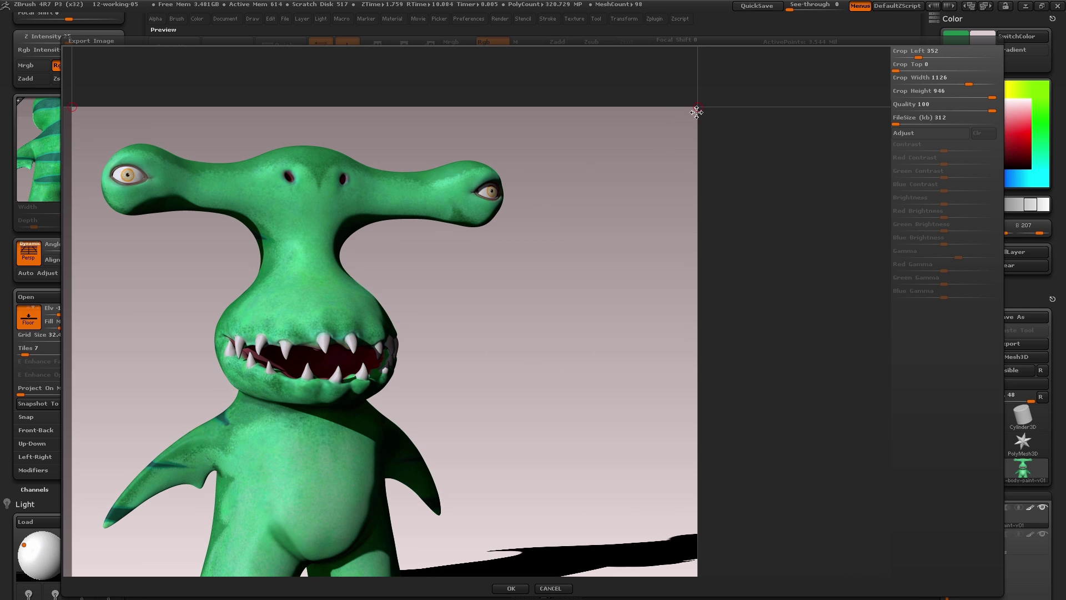
drag(697, 111, 562, 106)
scroll(501, 203, down, 3)
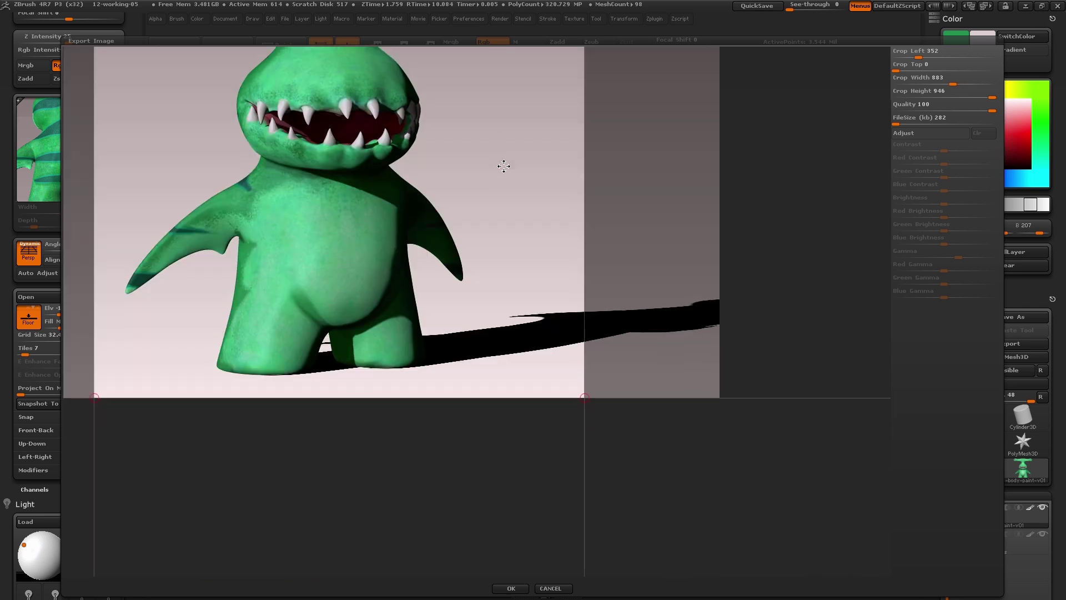
drag(579, 381, 527, 306)
scroll(507, 311, up, 3)
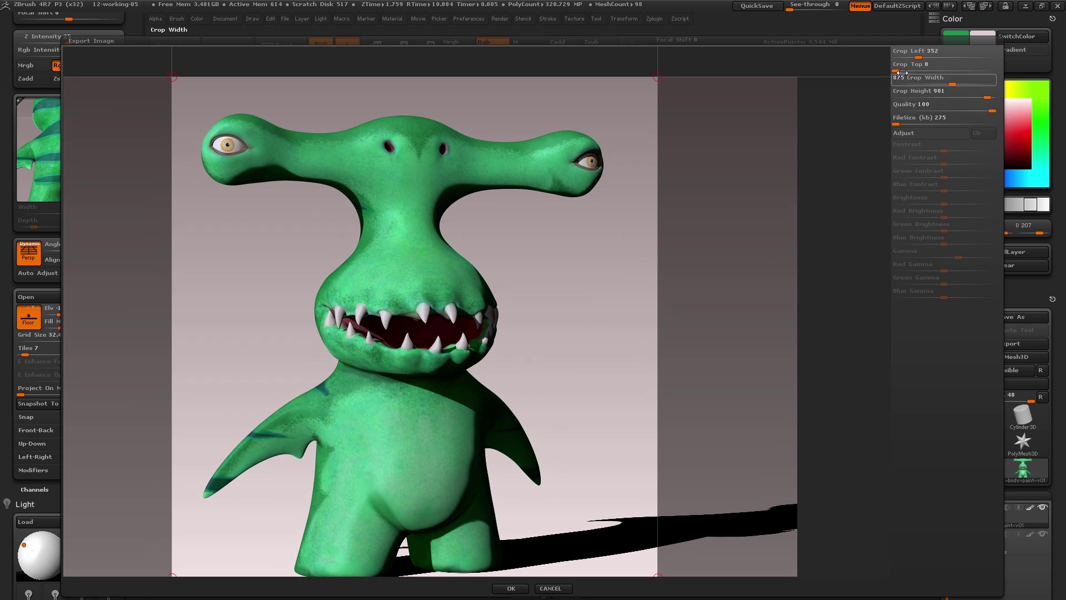
drag(895, 70, 950, 81)
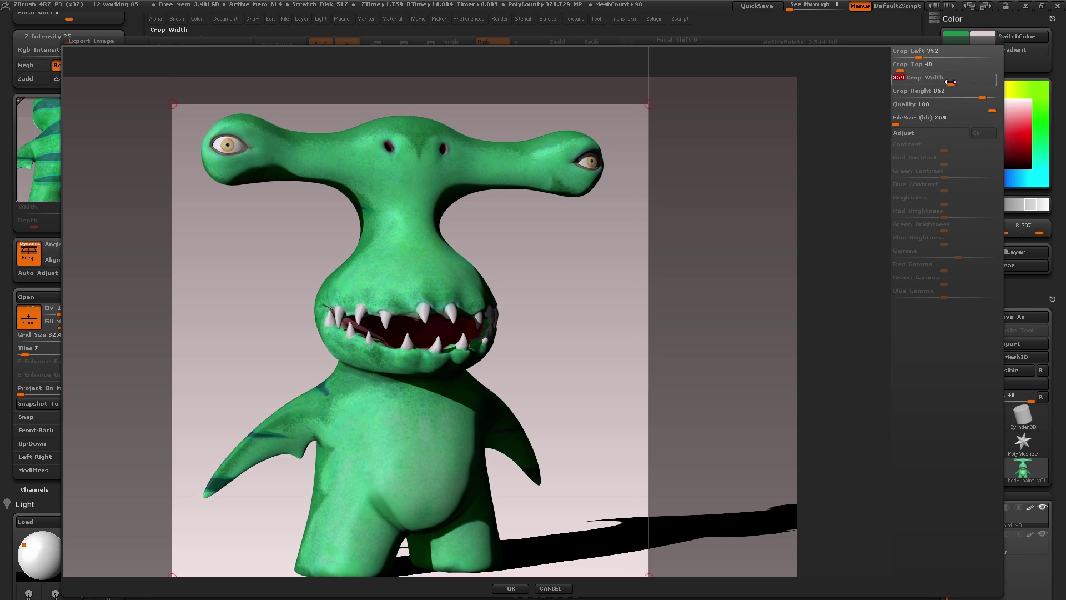
click(937, 133)
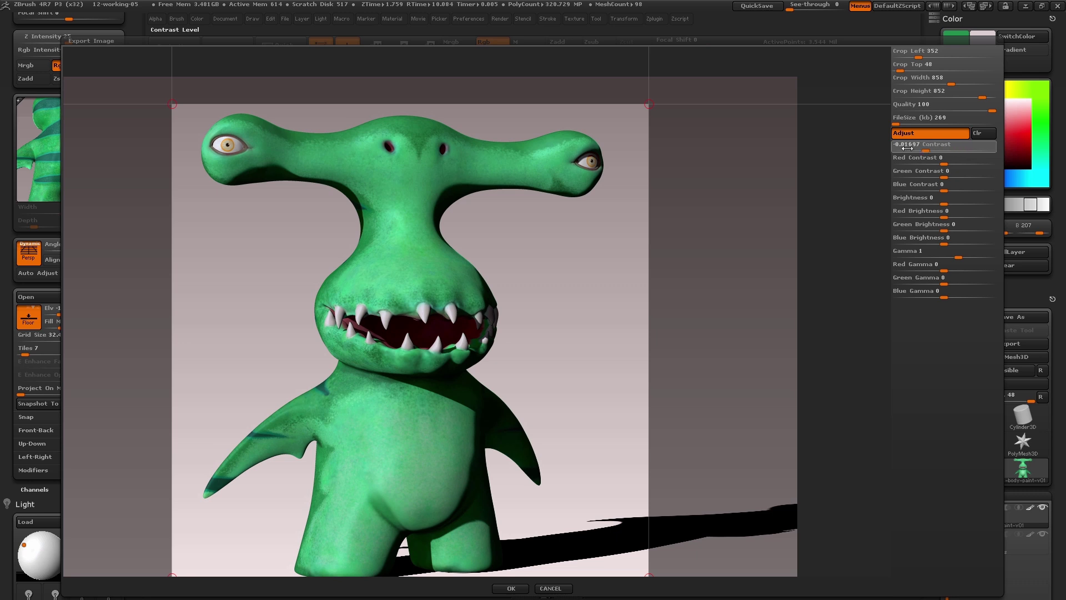
drag(907, 146, 953, 149)
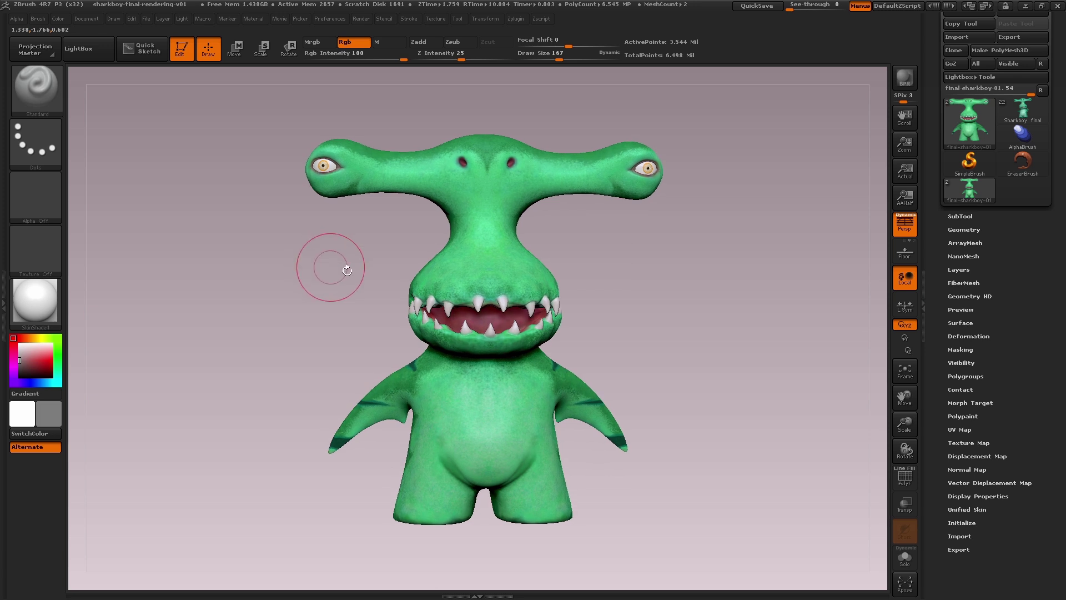
- Orbit the finished sharkboy model to inspect it and the ground beneath
drag(583, 275, 633, 274)
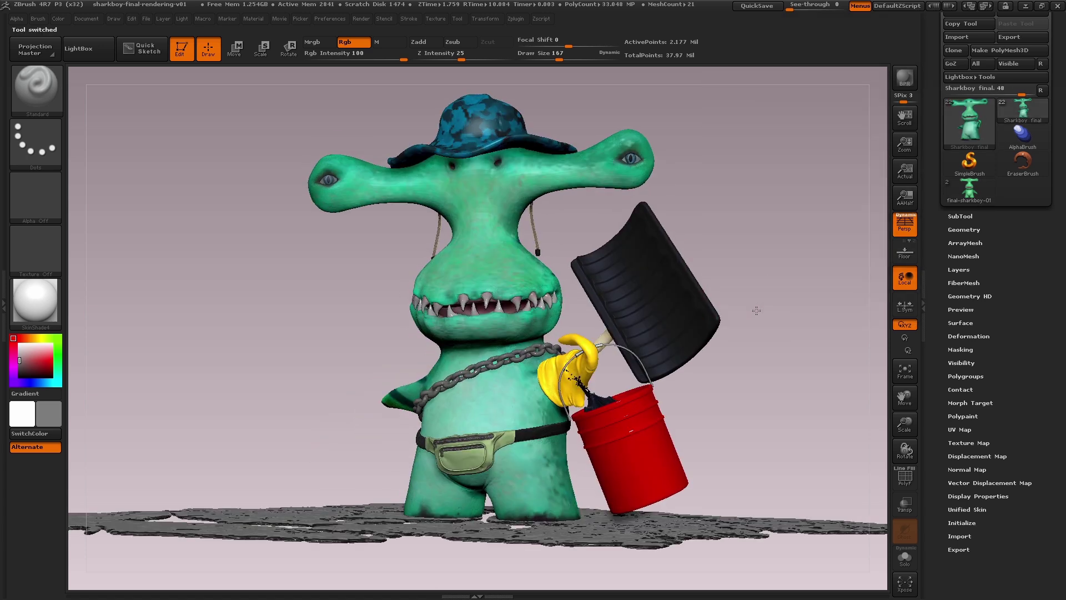
drag(760, 313, 755, 298)
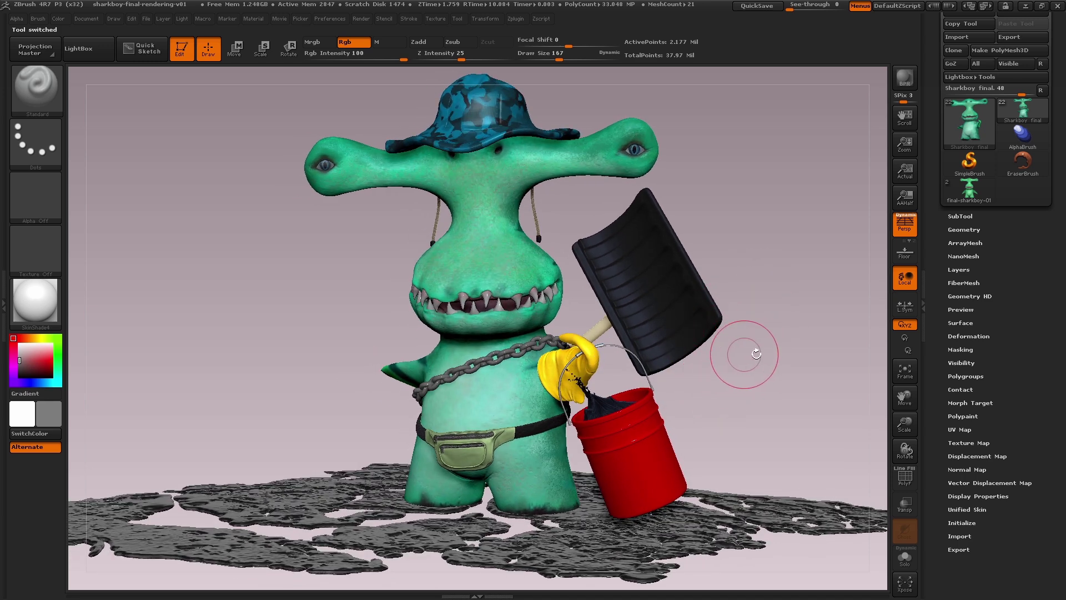
drag(786, 349, 786, 348)
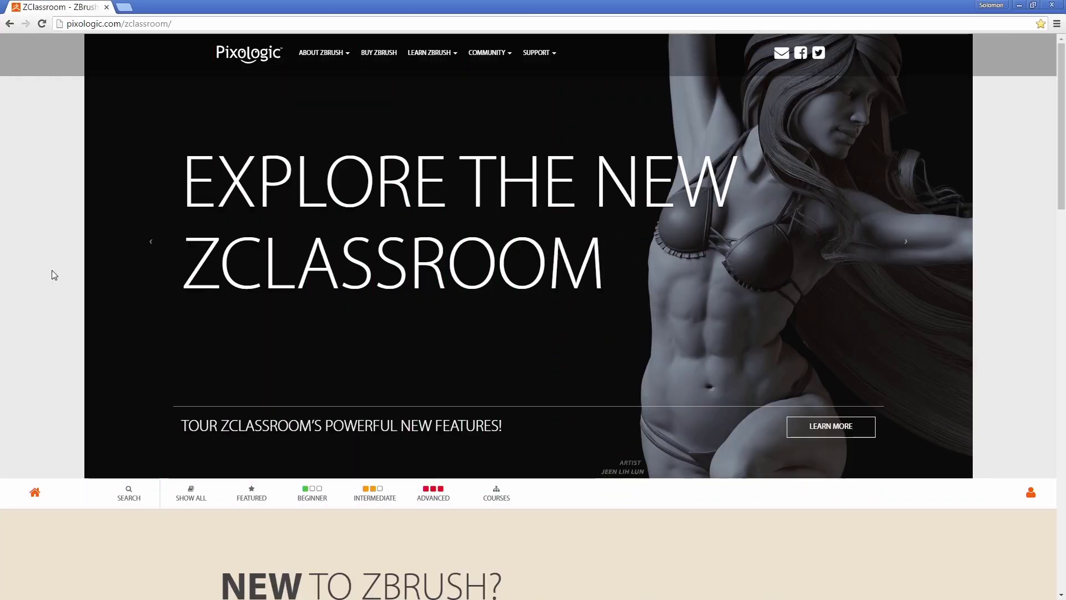
scroll(52, 270, down, 2)
scroll(180, 271, down, 2)
- Show the BEGINNER lessons on the ZClassroom site
click(323, 167)
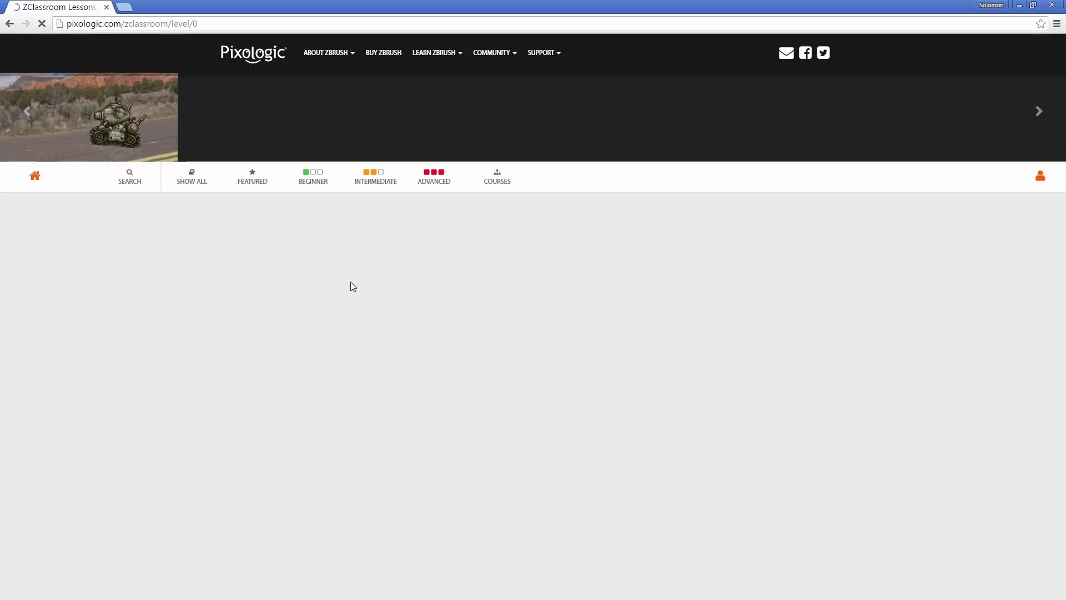
scroll(711, 401, down, 2)
scroll(710, 401, down, 2)
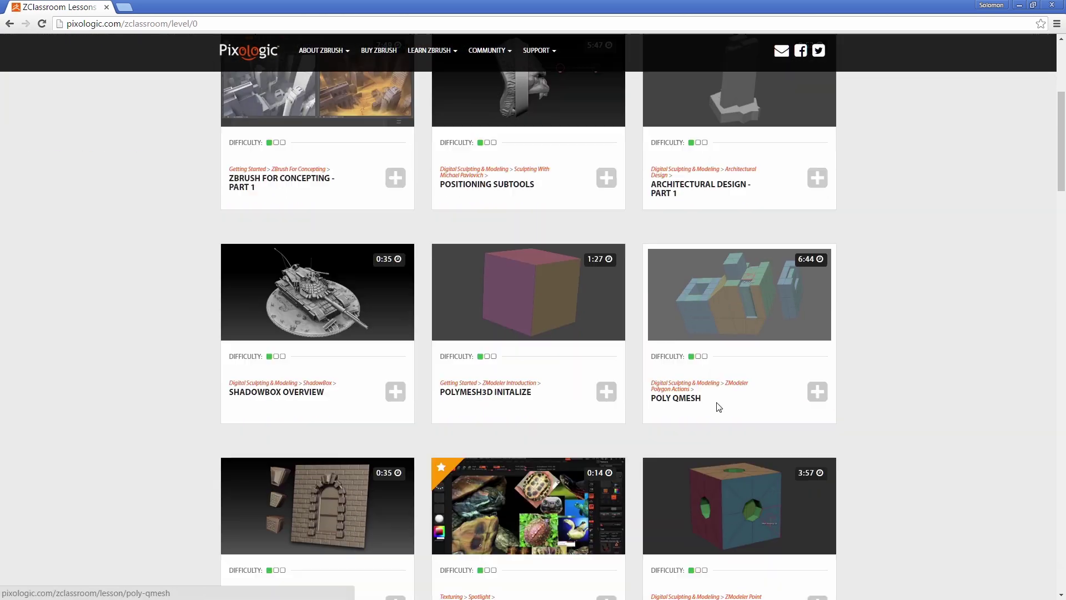
scroll(691, 442, down, 1)
scroll(690, 446, down, 2)
scroll(690, 441, down, 1)
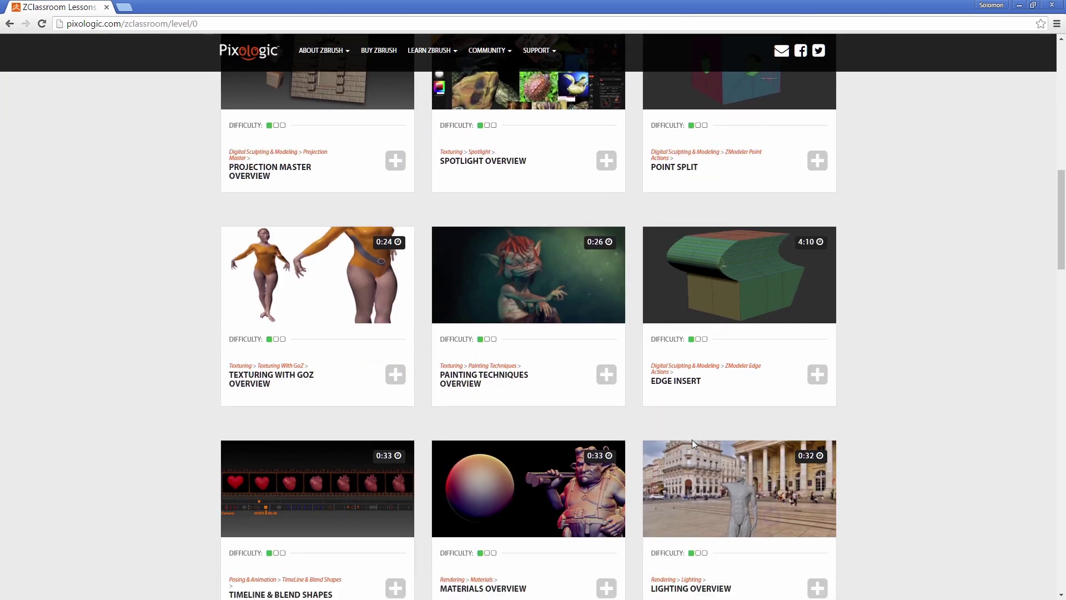
scroll(691, 441, down, 1)
scroll(690, 439, up, 2)
scroll(679, 443, up, 4)
scroll(679, 443, up, 3)
scroll(678, 440, up, 1)
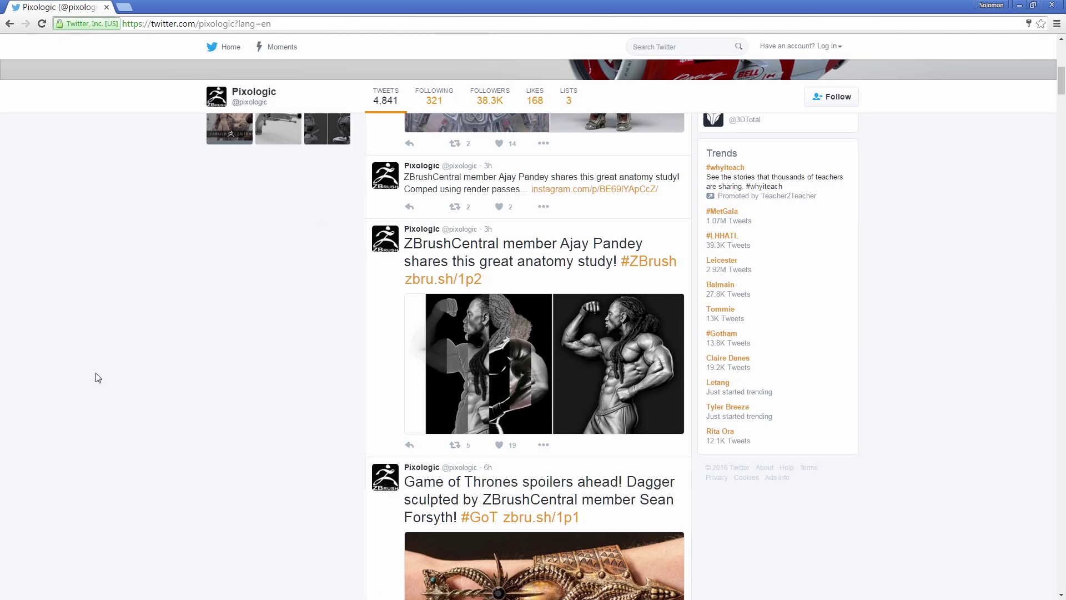
scroll(96, 377, down, 3)
scroll(96, 378, up, 1)
scroll(96, 378, up, 2)
scroll(96, 380, up, 2)
scroll(96, 380, up, 2)
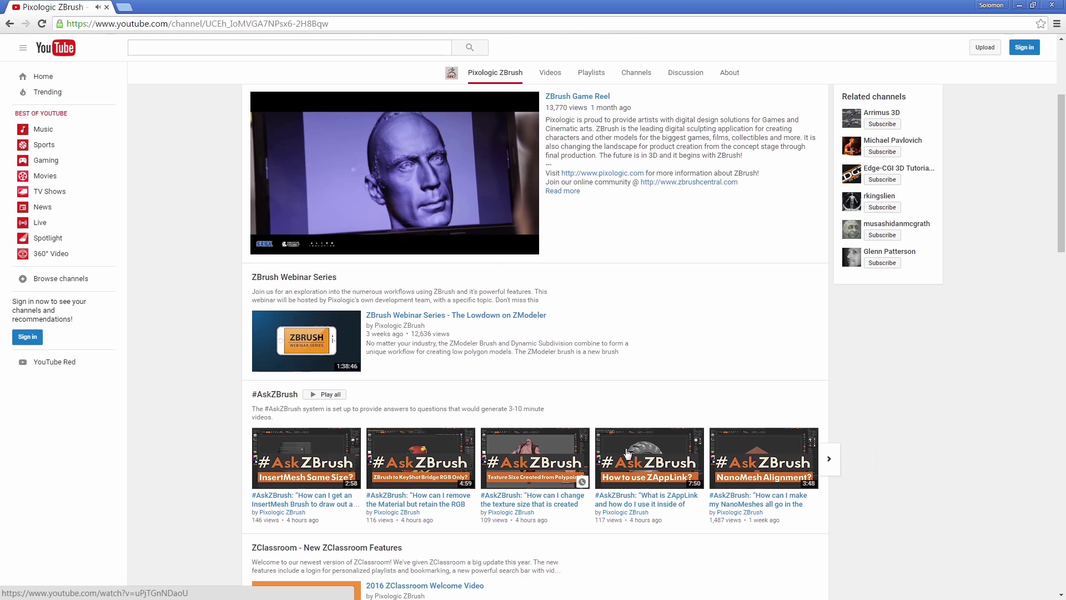
scroll(199, 438, up, 1)
scroll(198, 439, up, 2)
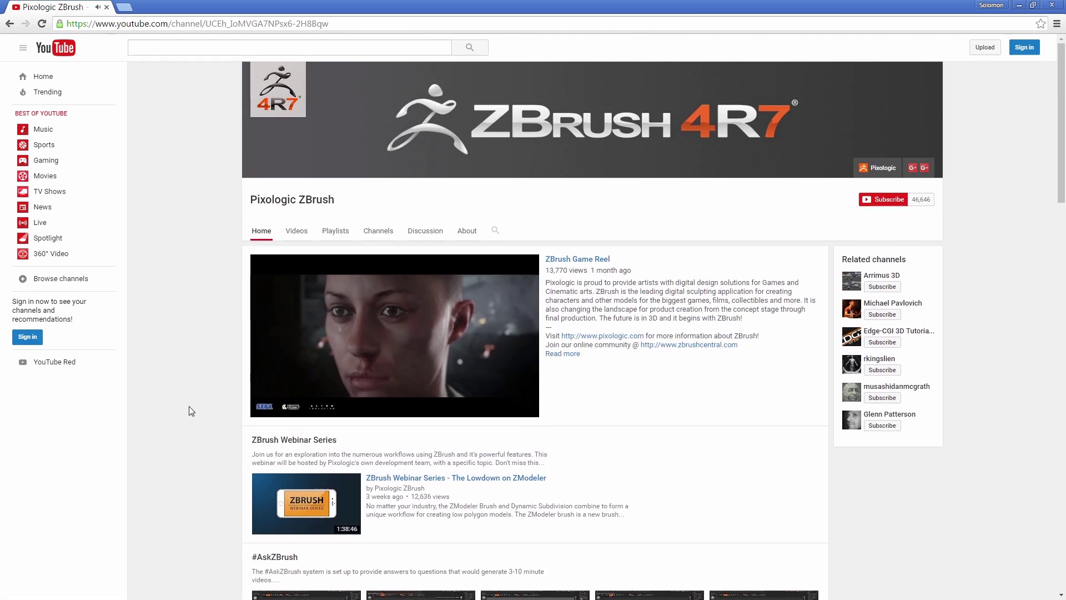